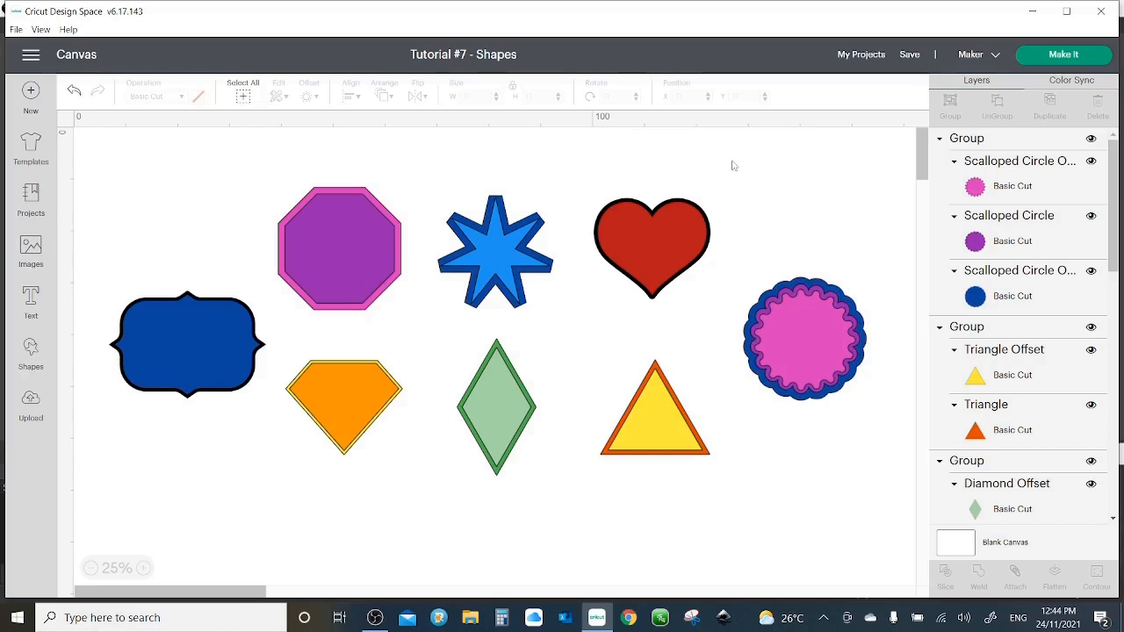
# Step: Scale all the coloured shapes together down to about 28.7 cm wide by 10.9 cm high, then deselect them
pyautogui.moveTo(877, 176); pyautogui.dragTo(79, 518)
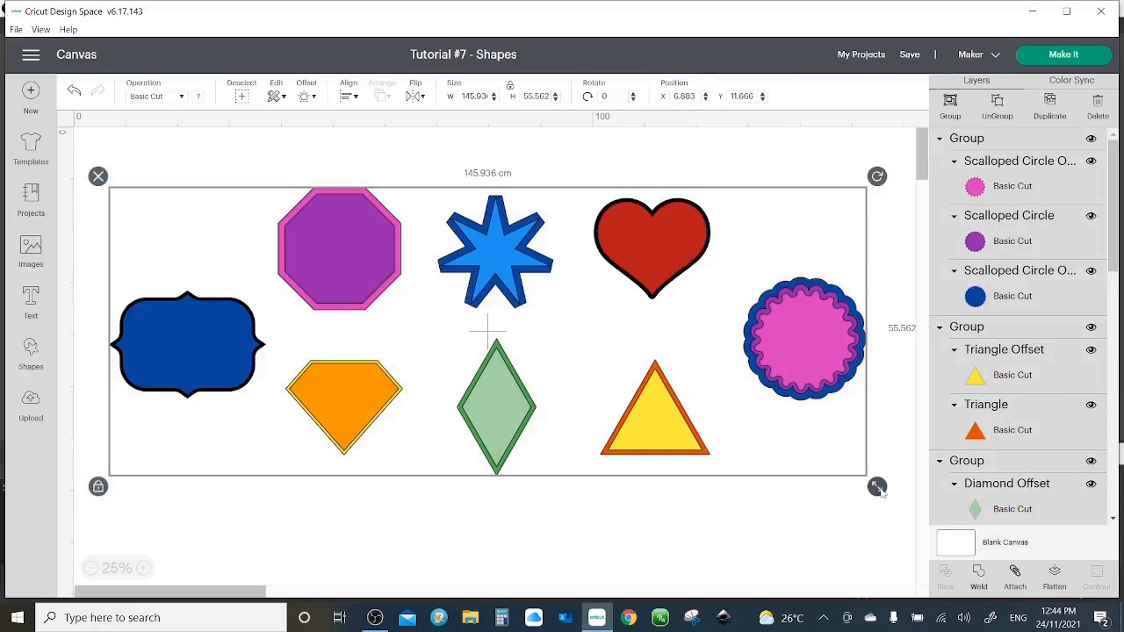
pyautogui.moveTo(877, 487); pyautogui.dragTo(272, 257)
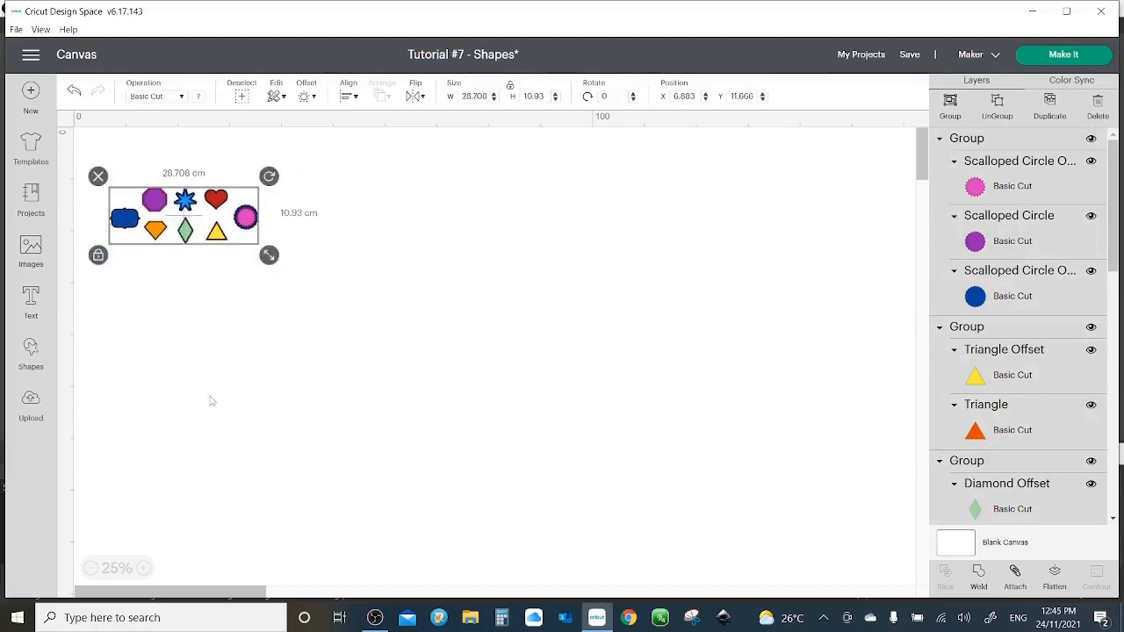
pyautogui.click(190, 407)
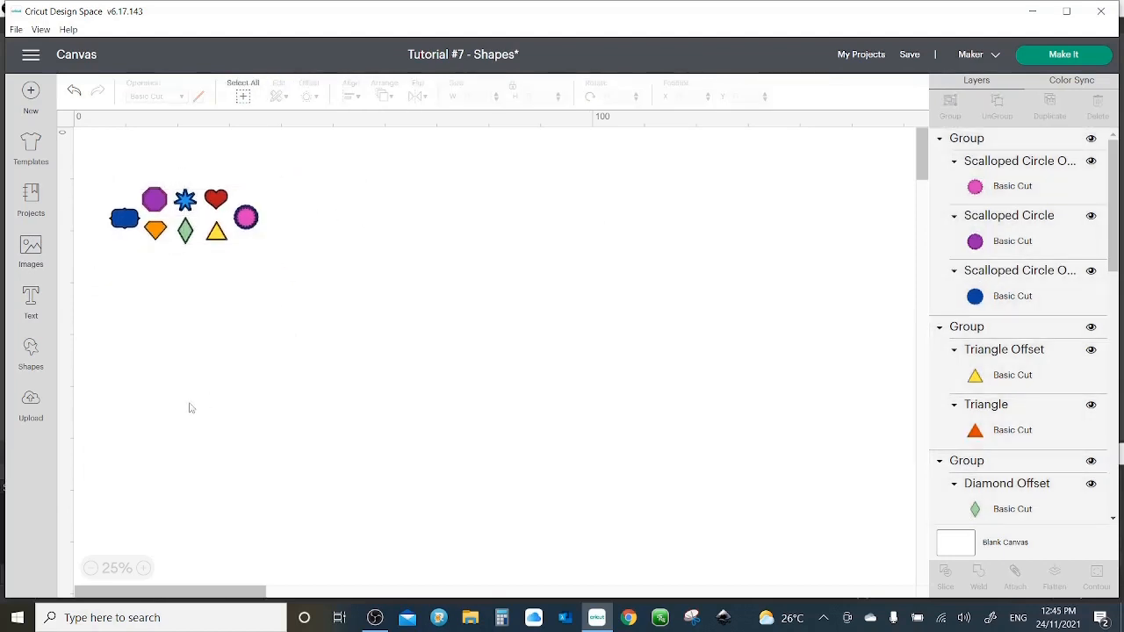
# Step: Insert the heart from the subscription shapes and place it in open canvas at about X 74.6, Y 32.9
pyautogui.click(31, 355)
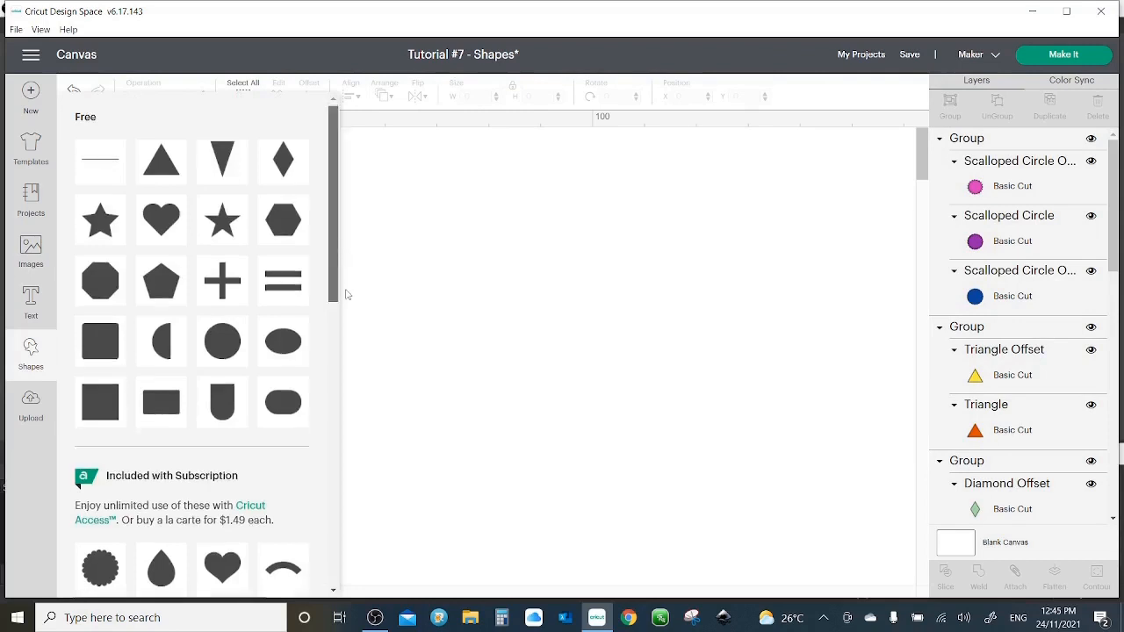
pyautogui.scroll(-3, 346, 294)
pyautogui.scroll(-5, 347, 407)
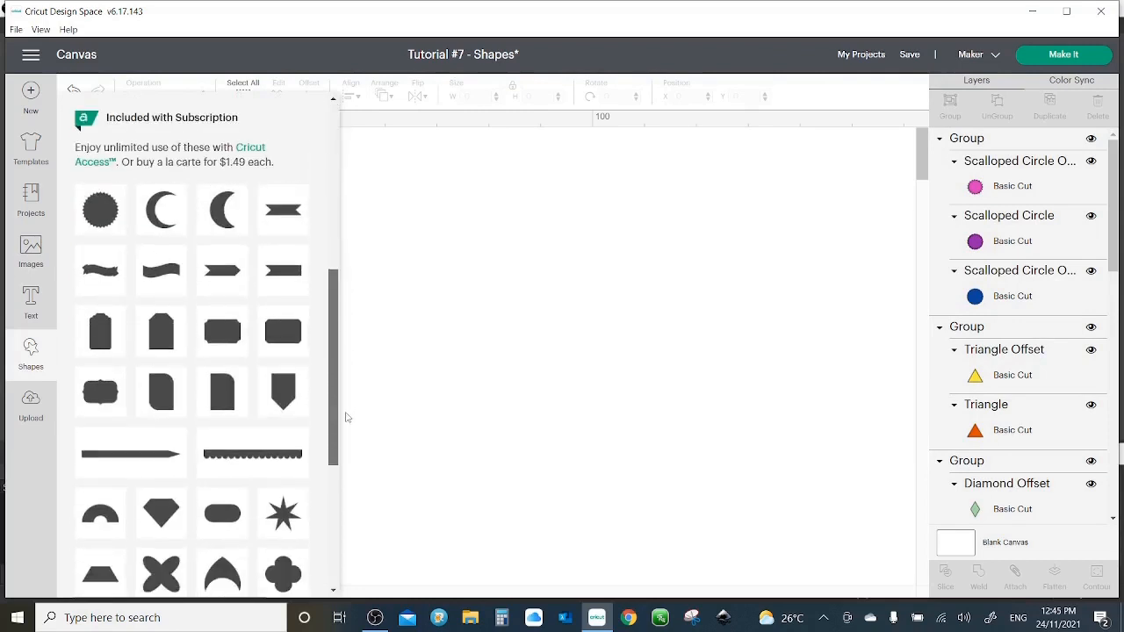
pyautogui.scroll(2, 344, 368)
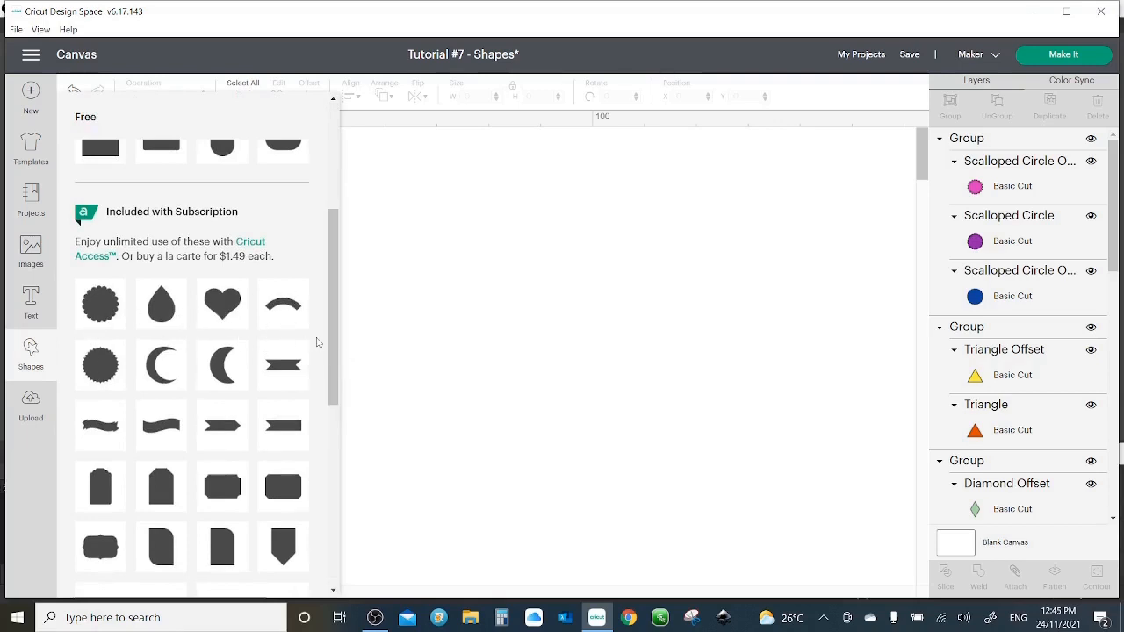
pyautogui.scroll(3, 333, 349)
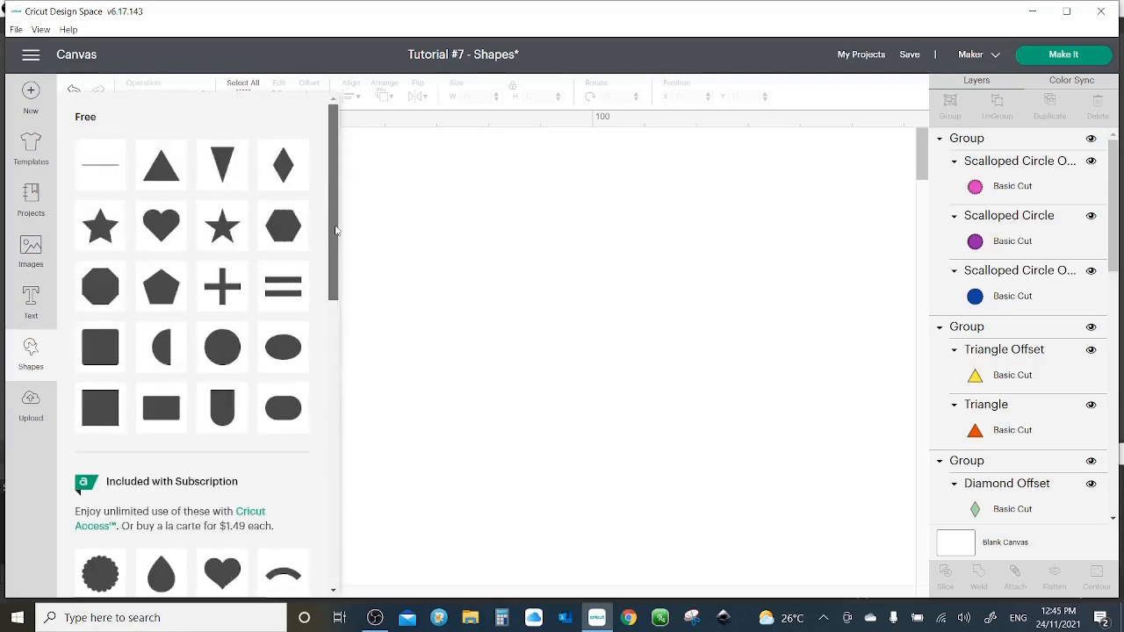
pyautogui.click(222, 571)
pyautogui.moveTo(123, 149); pyautogui.dragTo(474, 309)
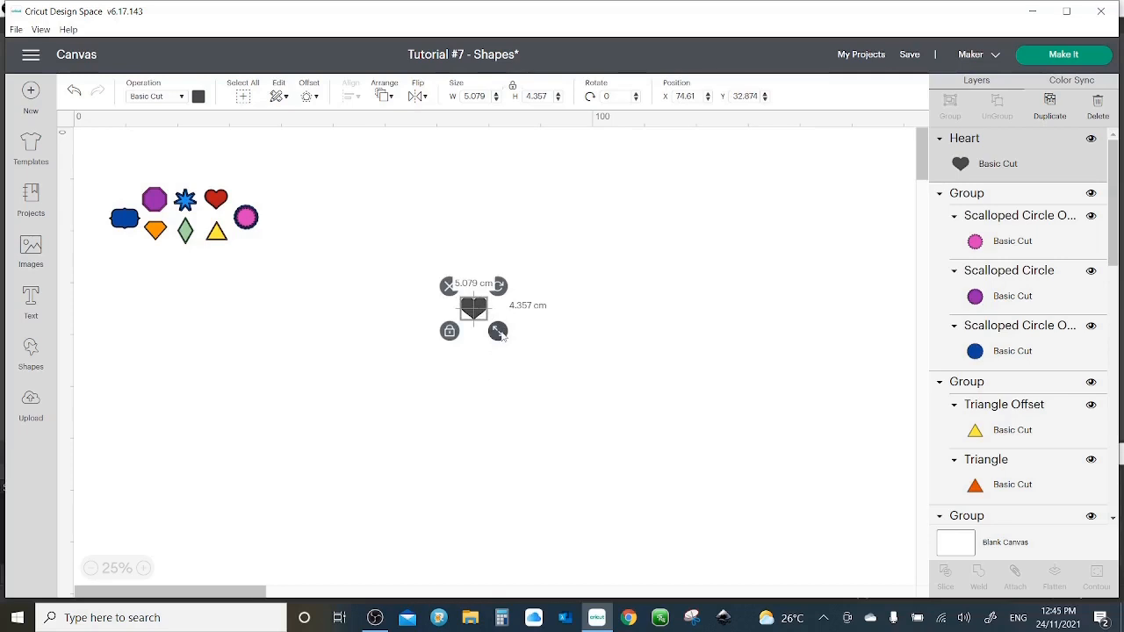
# Step: Enlarge the new heart to about 37 by 31.7 cm and rotate it by about 0.17 degrees
pyautogui.moveTo(498, 333); pyautogui.dragTo(647, 458)
pyautogui.moveTo(580, 408); pyautogui.dragTo(663, 473)
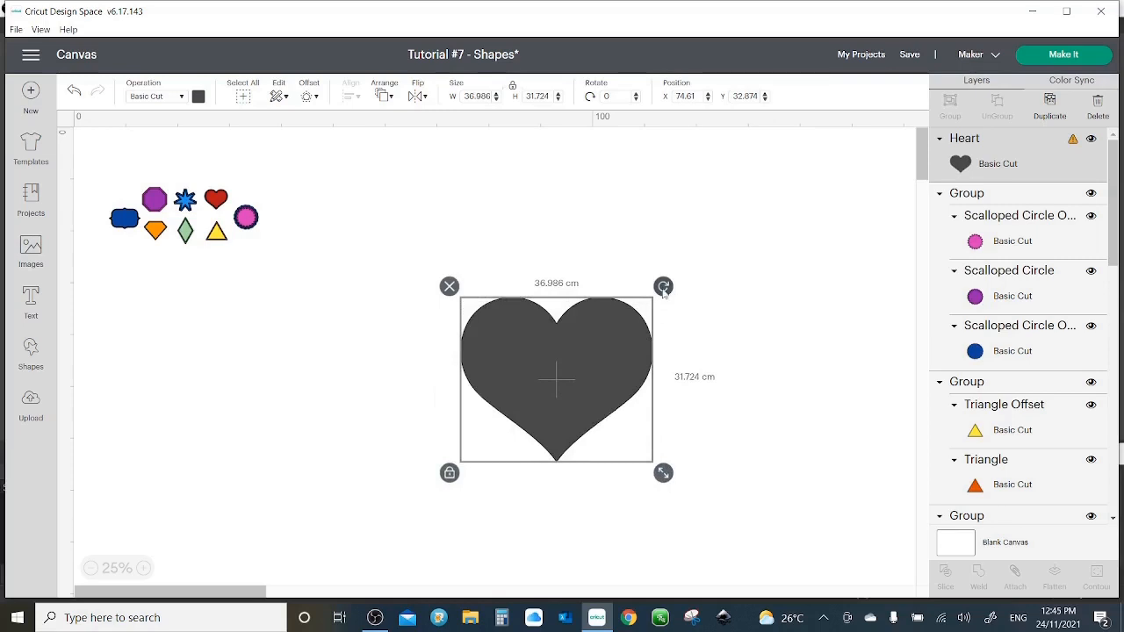
pyautogui.moveTo(664, 292); pyautogui.dragTo(714, 255)
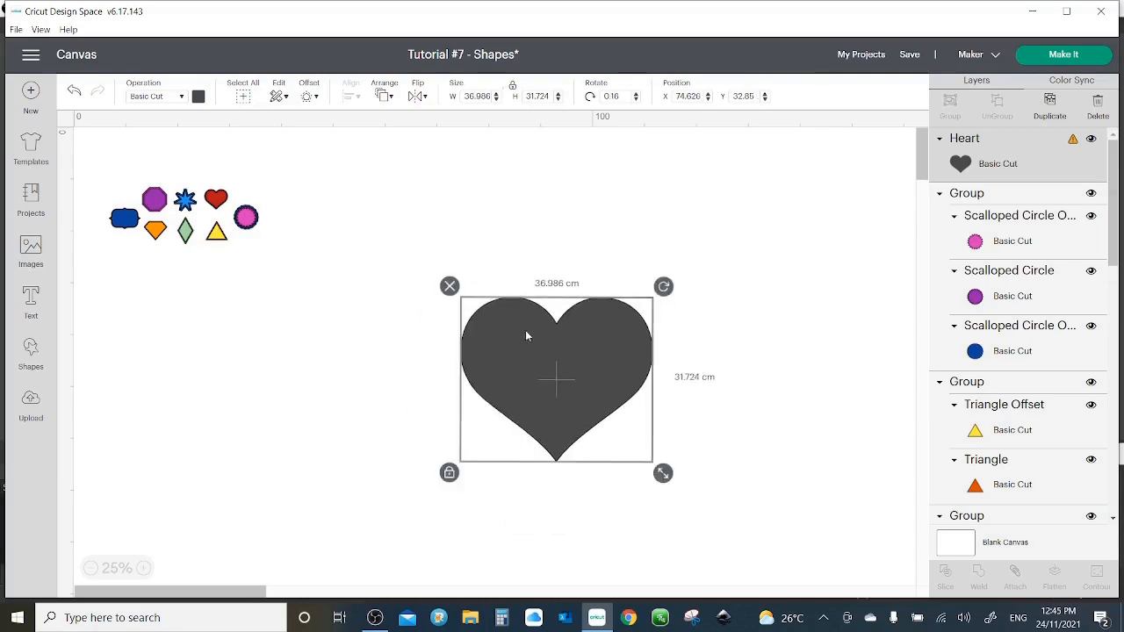
# Step: Delete the large heart and undo the deletion, doing this twice
pyautogui.click(449, 288)
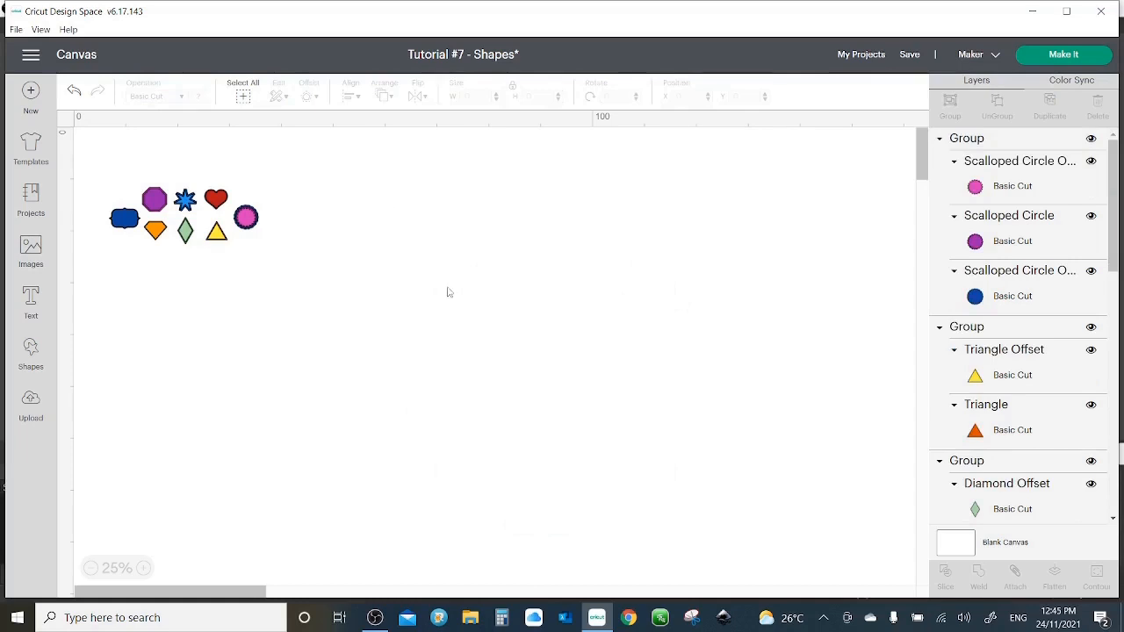
pyautogui.click(74, 94)
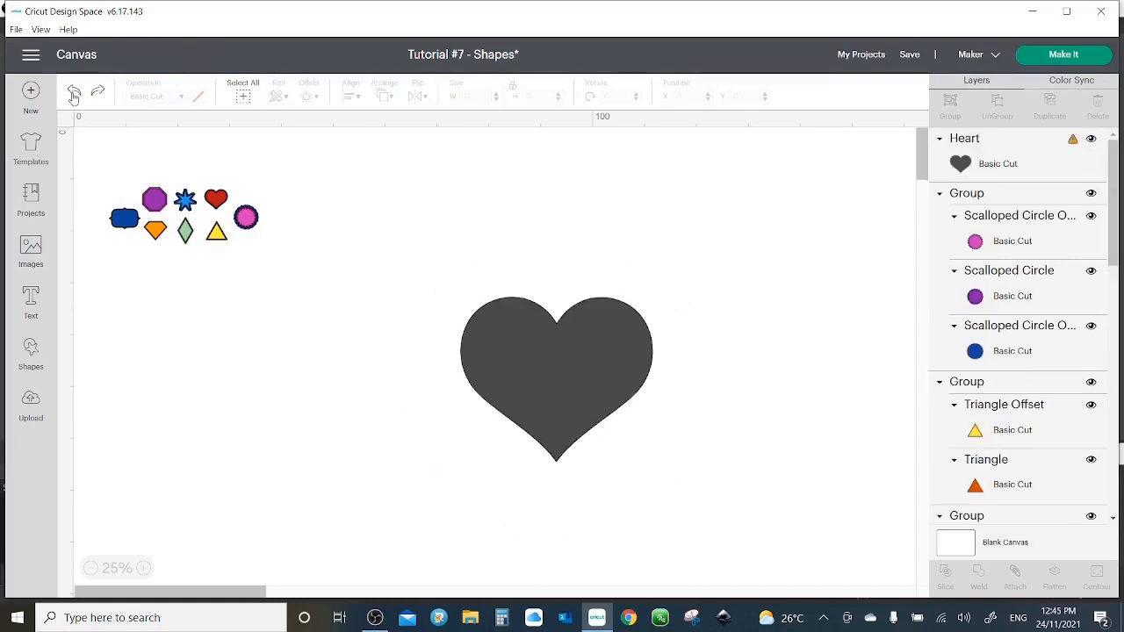
pyautogui.click(502, 365)
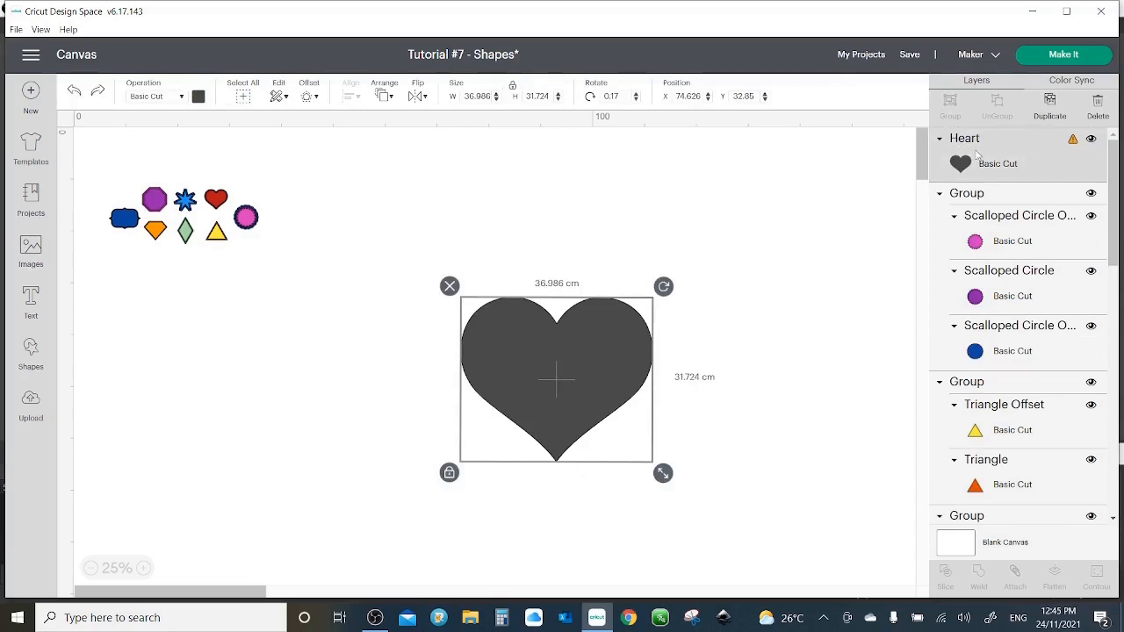
pyautogui.click(1098, 103)
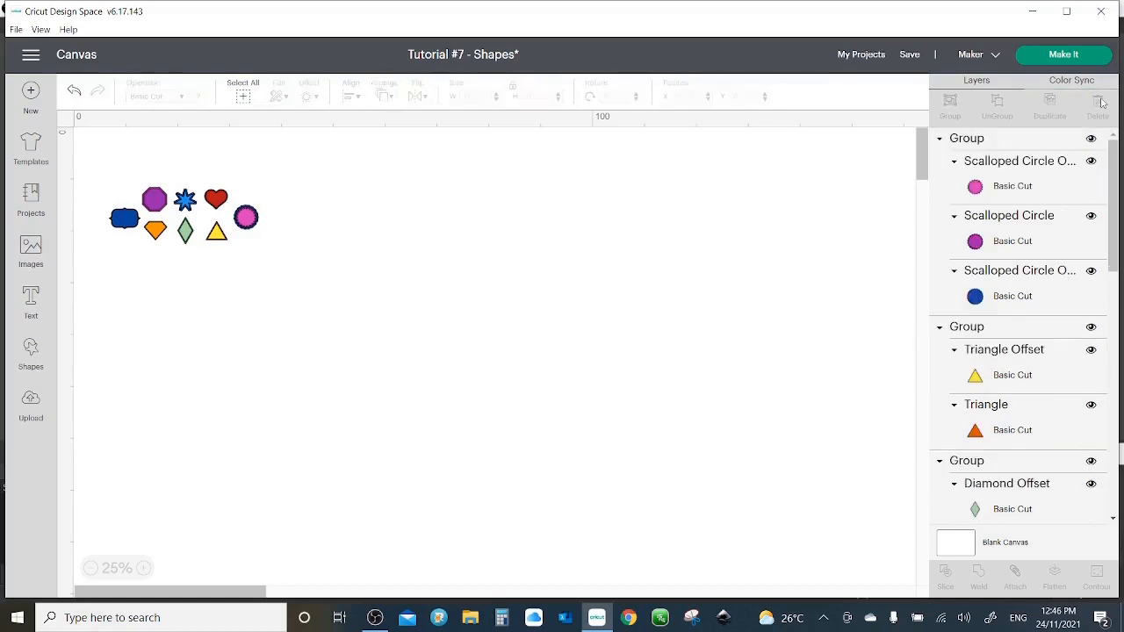
pyautogui.click(74, 93)
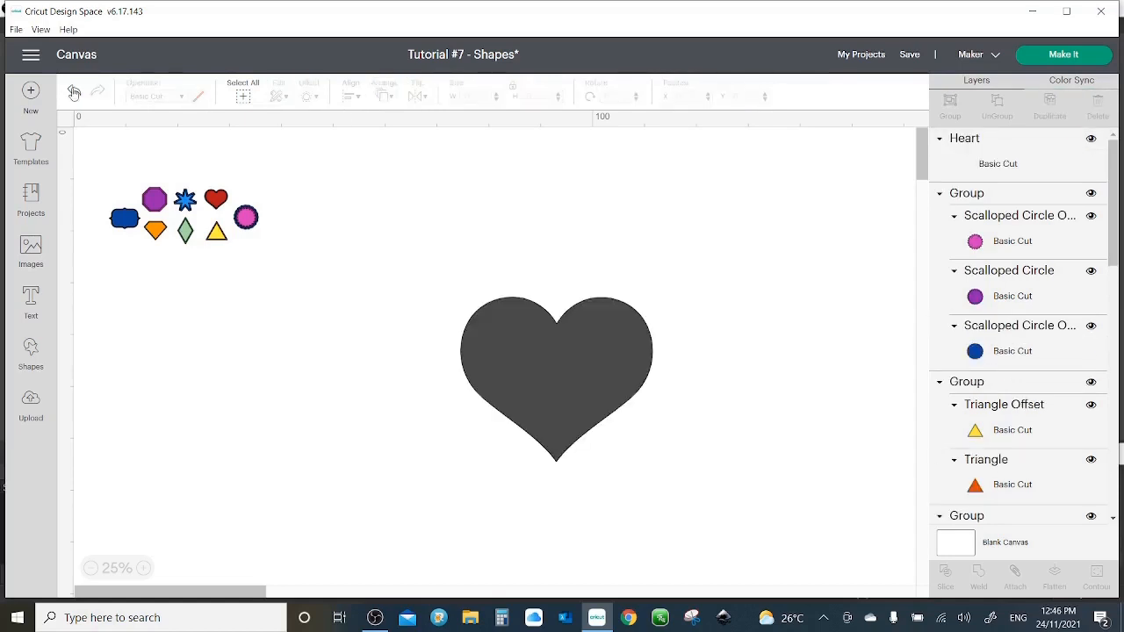
pyautogui.click(528, 355)
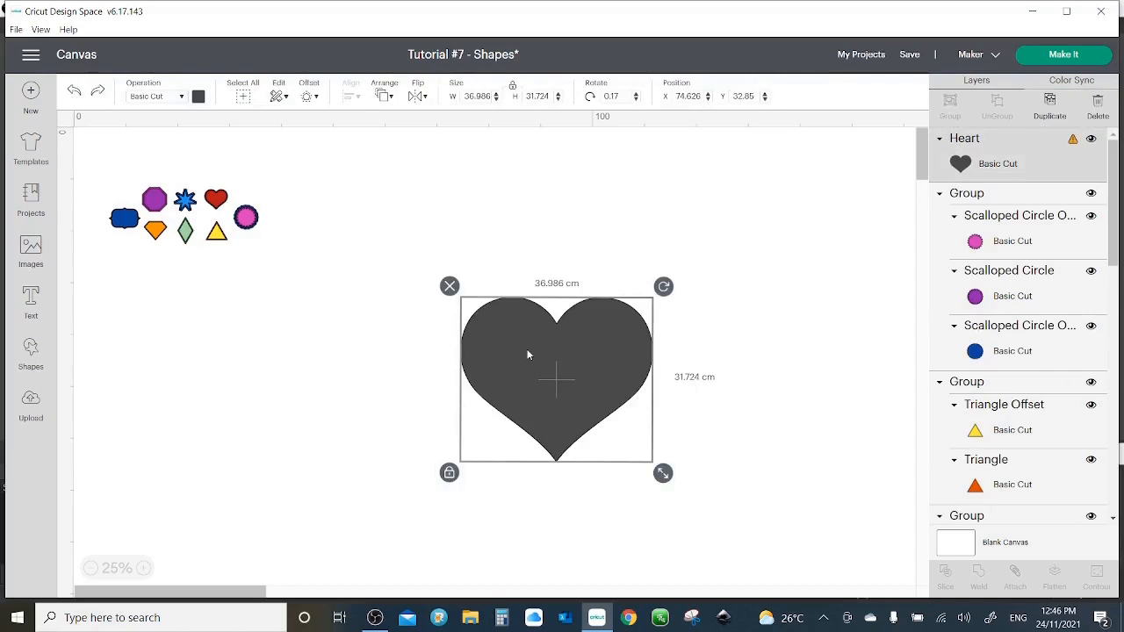
pyautogui.rightClick(528, 355)
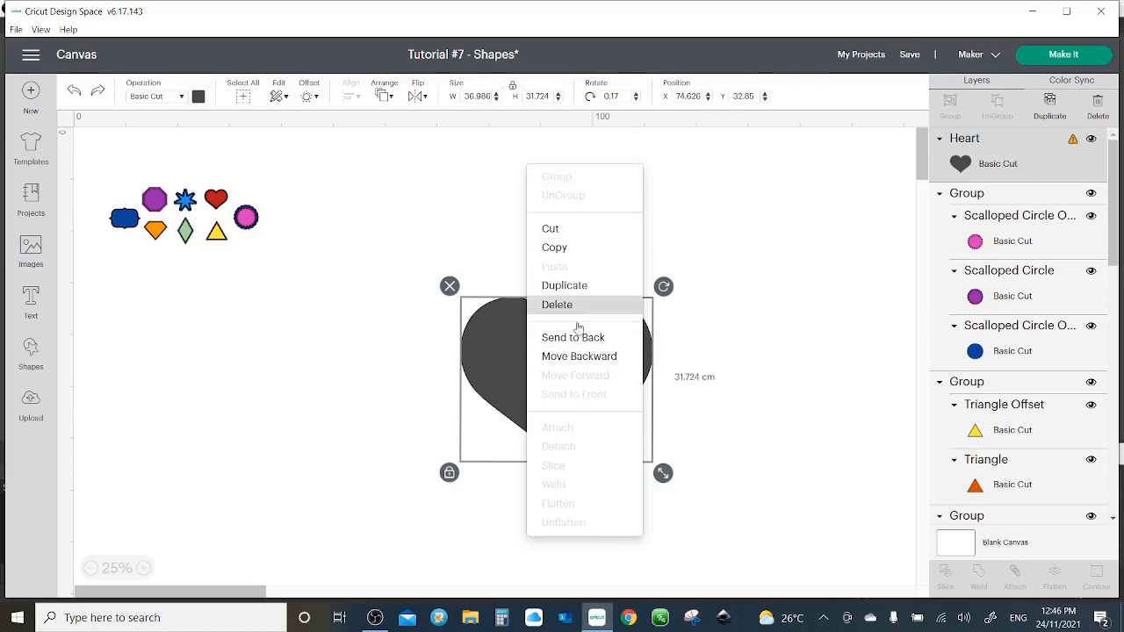
pyautogui.click(402, 370)
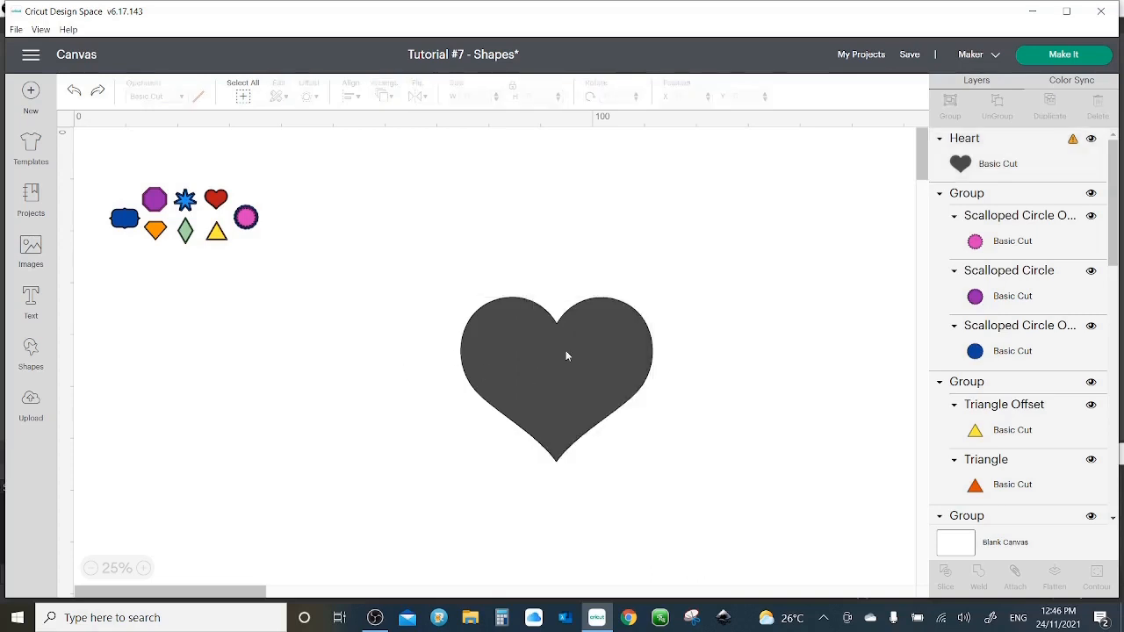
# Step: Try enlarging the heart proportionally to about 45.9 cm wide and reshaping it with unlocked proportions to about 43.2 by 40.8 cm
pyautogui.click(566, 351)
pyautogui.moveTo(663, 473); pyautogui.dragTo(709, 489)
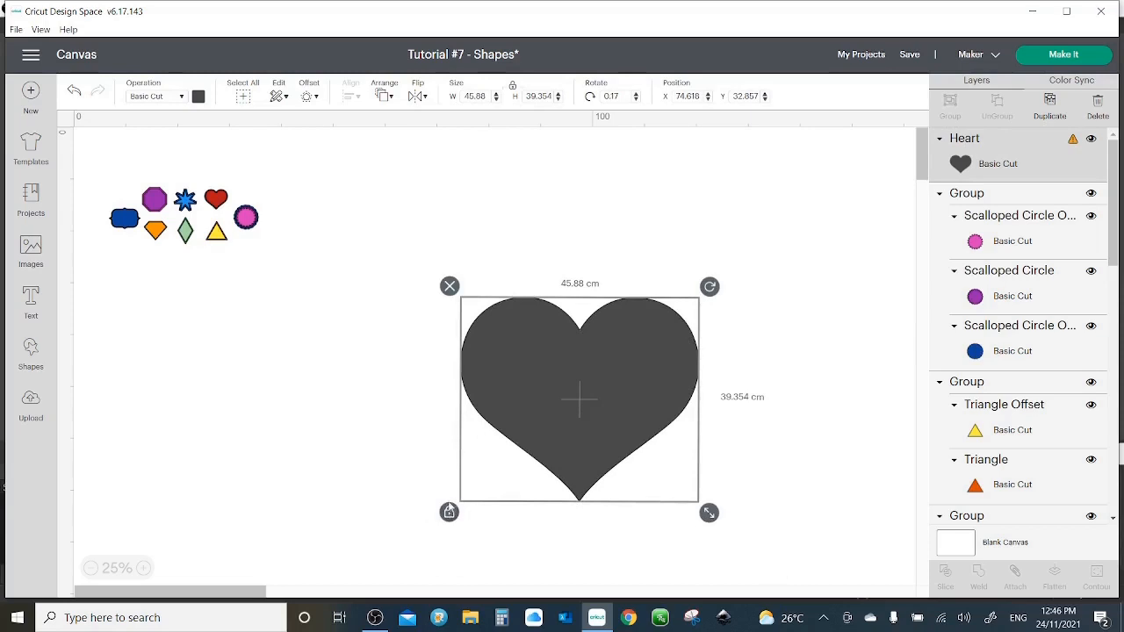
pyautogui.click(448, 513)
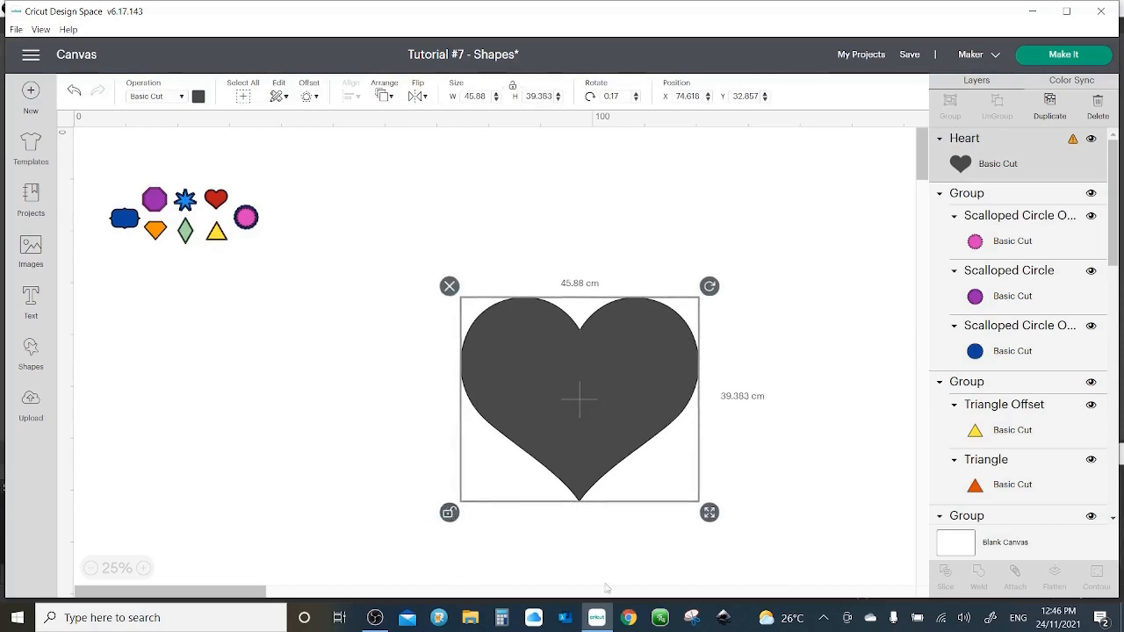
pyautogui.moveTo(709, 513)
pyautogui.mouseDown()
pyautogui.moveTo(856, 498)
pyautogui.moveTo(722, 512)
pyautogui.moveTo(726, 584)
pyautogui.moveTo(716, 484)
pyautogui.moveTo(698, 577)
pyautogui.moveTo(710, 515)
pyautogui.moveTo(699, 516)
pyautogui.moveTo(747, 504)
pyautogui.moveTo(695, 524)
pyautogui.mouseUp()
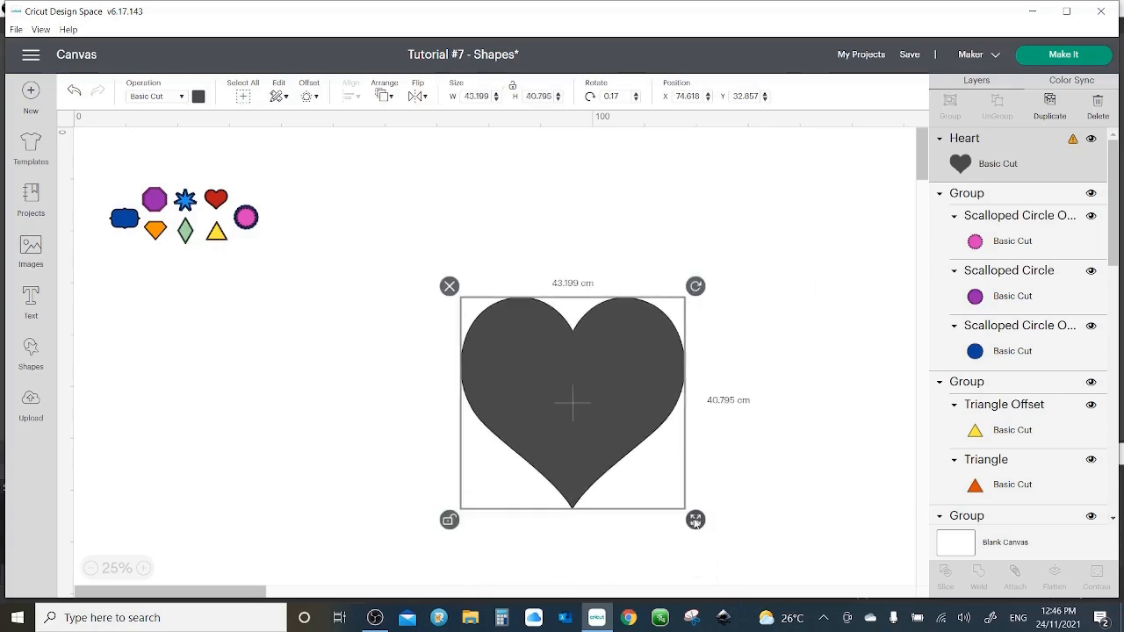
pyautogui.click(75, 95)
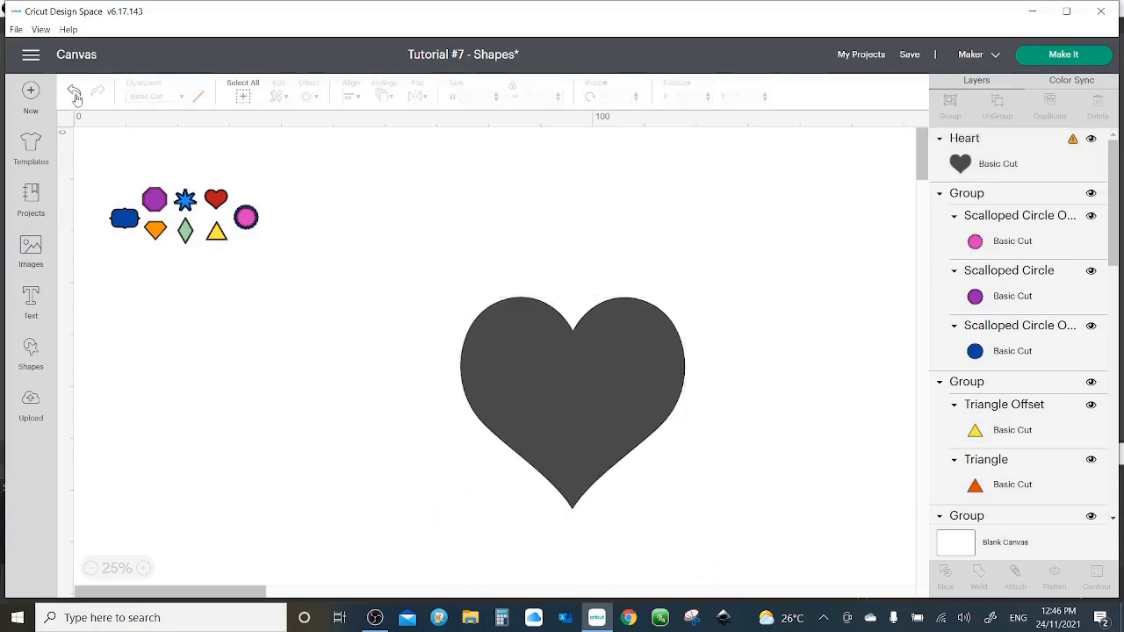
pyautogui.click(76, 95)
# Step: Unlock the large heart's size proportions and lock them again
pyautogui.click(543, 353)
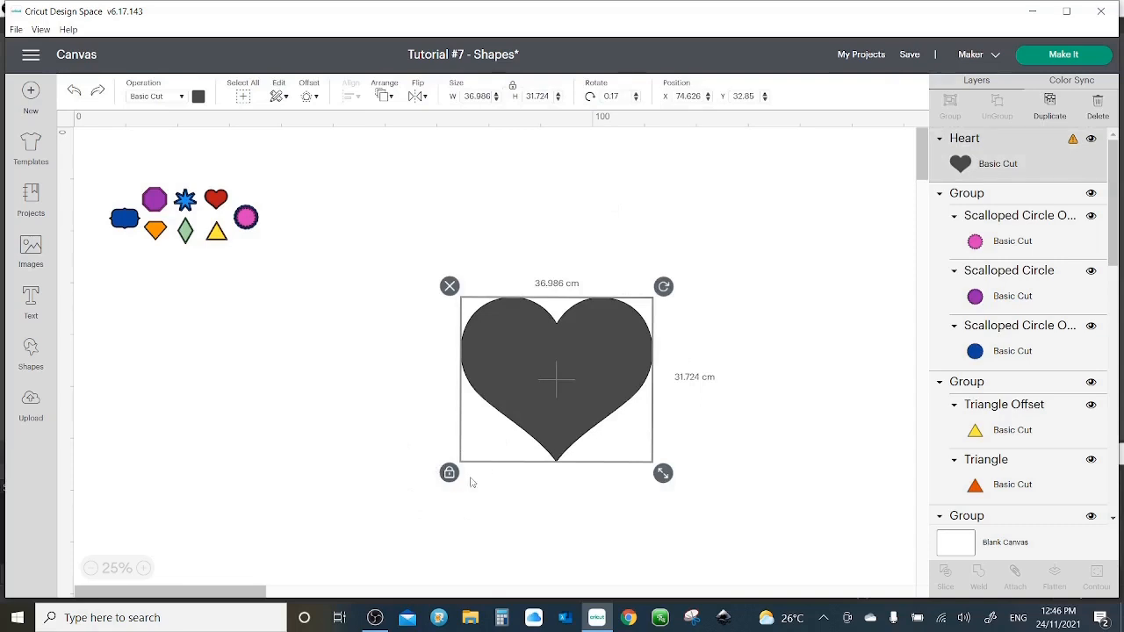
pyautogui.click(513, 93)
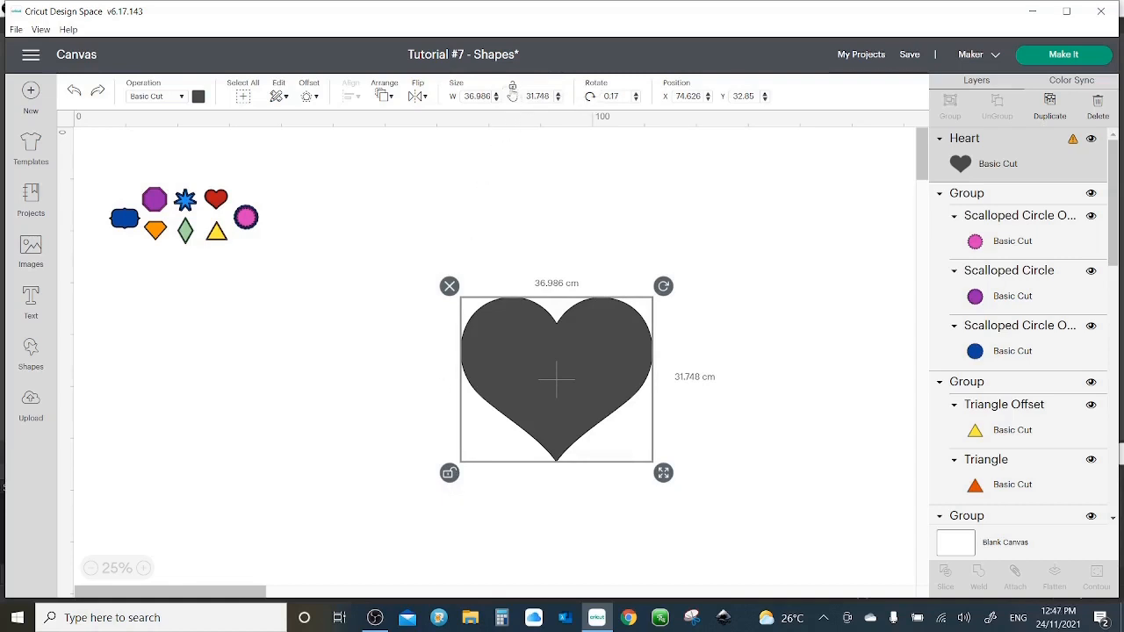
pyautogui.click(513, 93)
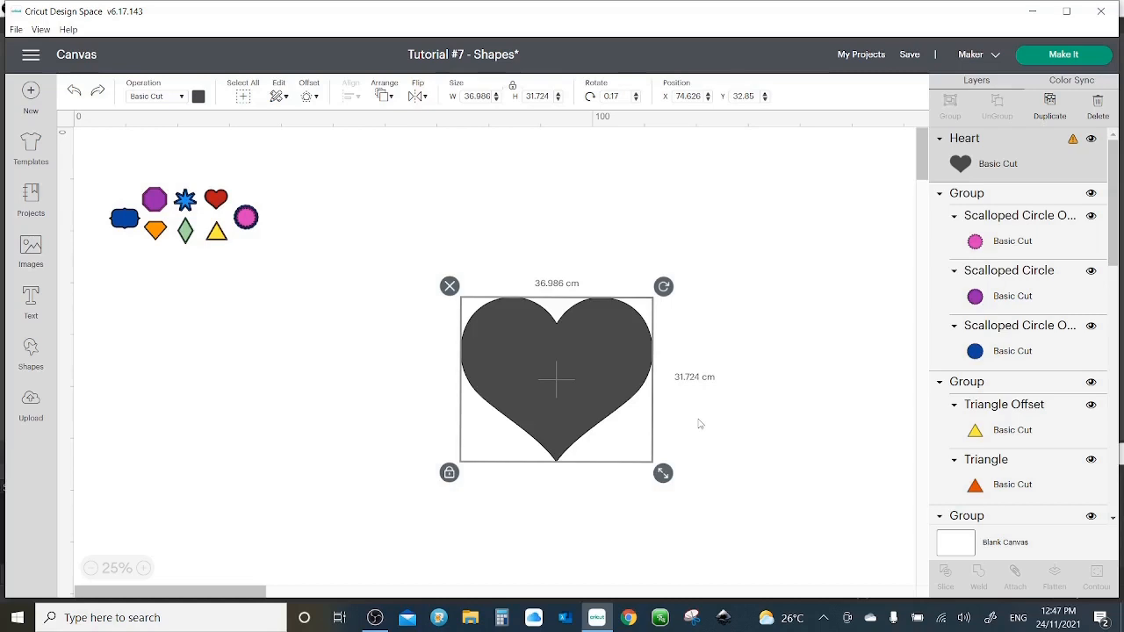
pyautogui.click(705, 310)
# Step: Change the large heart's operation to Pen
pyautogui.click(514, 380)
pyautogui.click(182, 98)
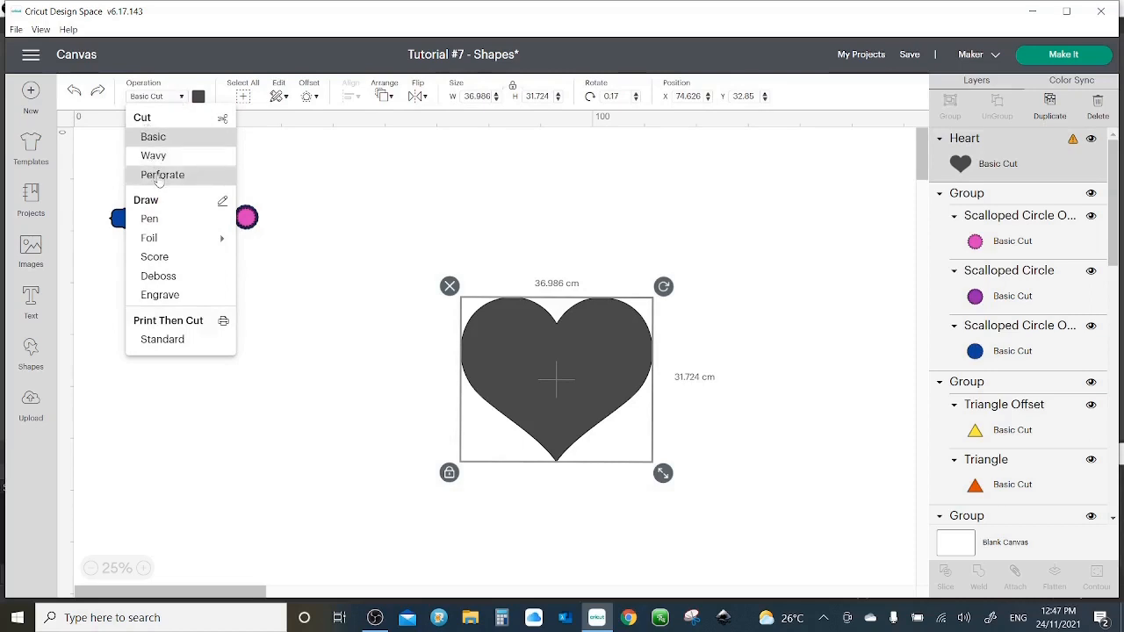
pyautogui.click(147, 227)
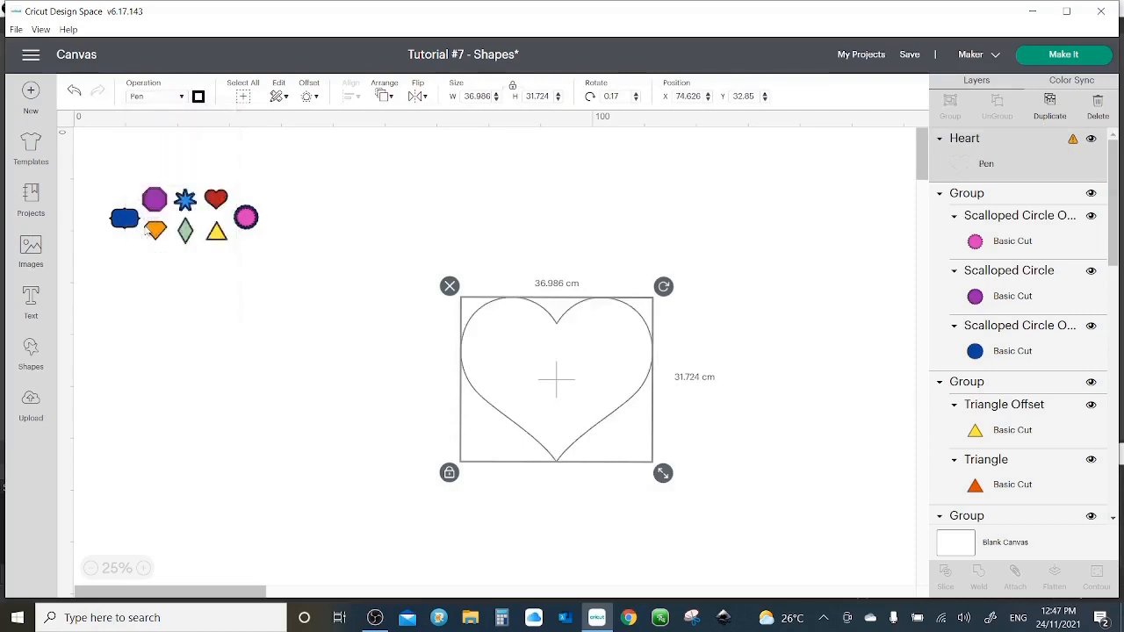
# Step: Examine the pen types and pen colours offered for the heart outline
pyautogui.click(199, 99)
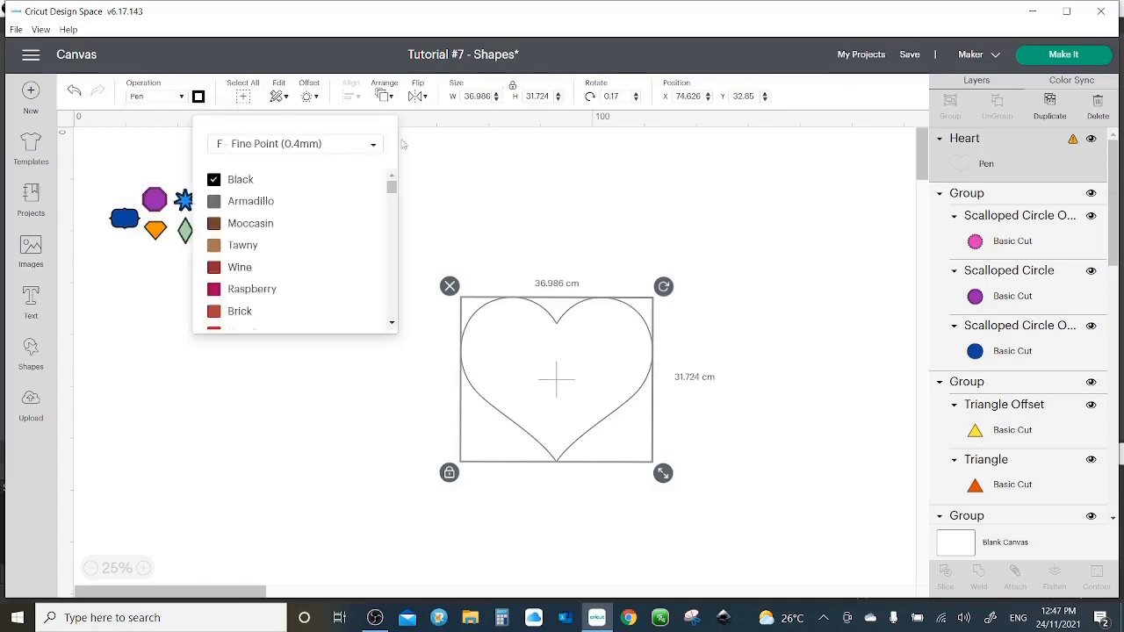
pyautogui.click(372, 146)
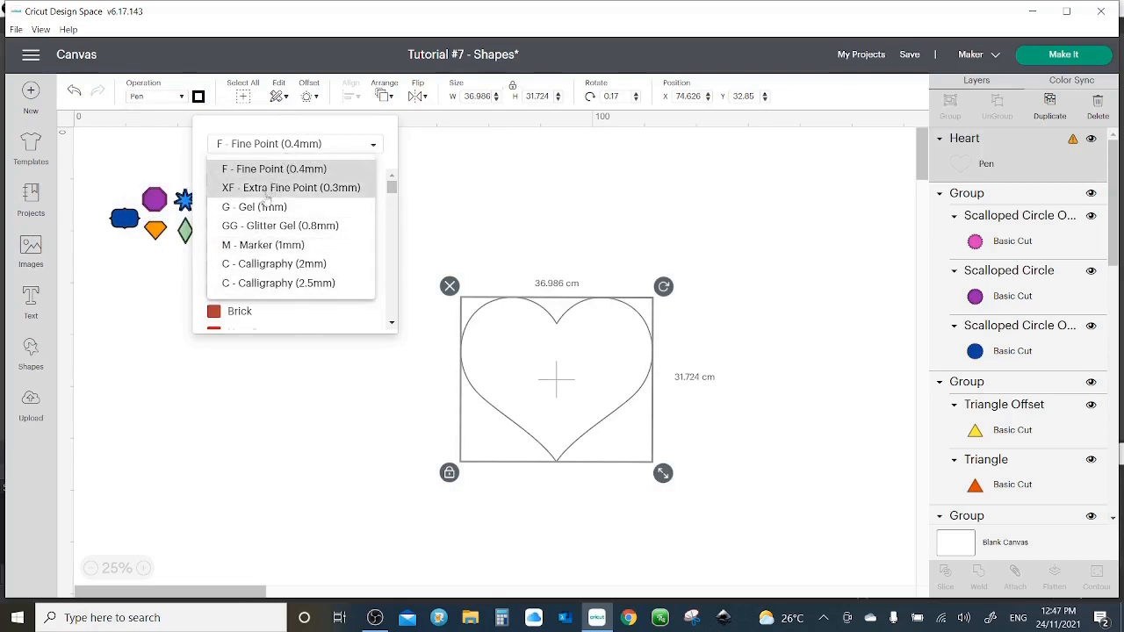
pyautogui.click(365, 151)
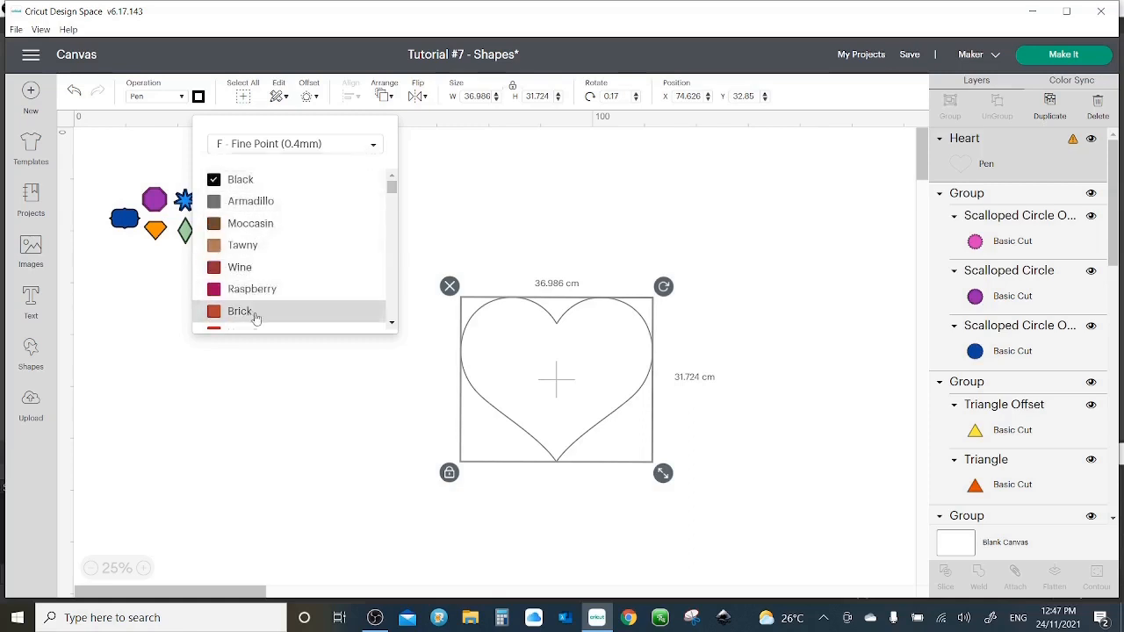
pyautogui.click(188, 114)
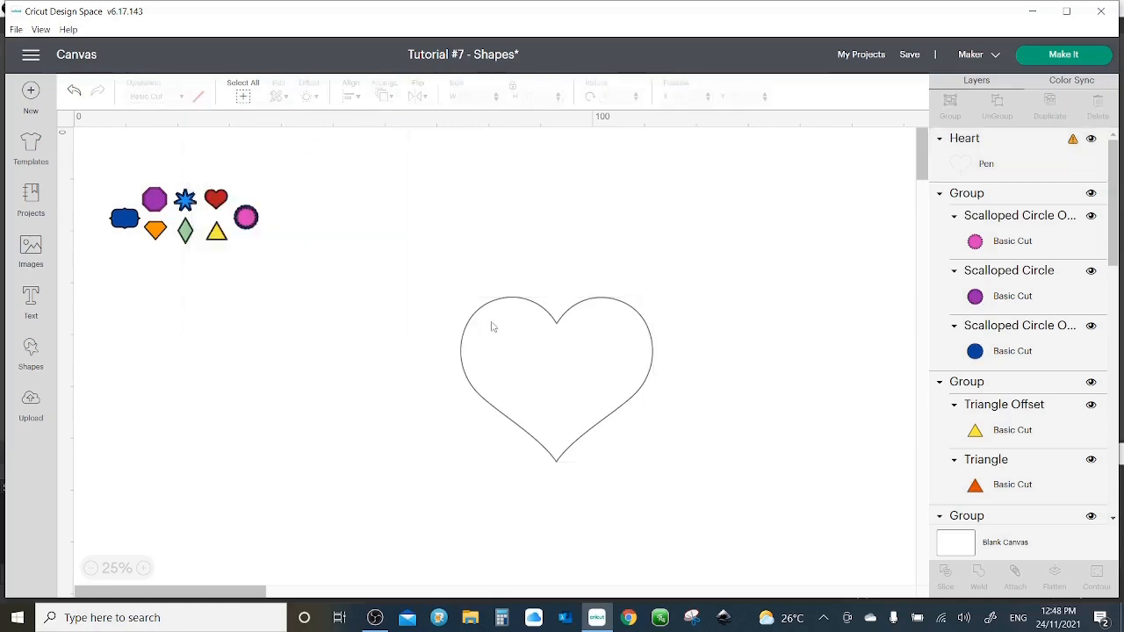
pyautogui.click(482, 316)
pyautogui.click(960, 154)
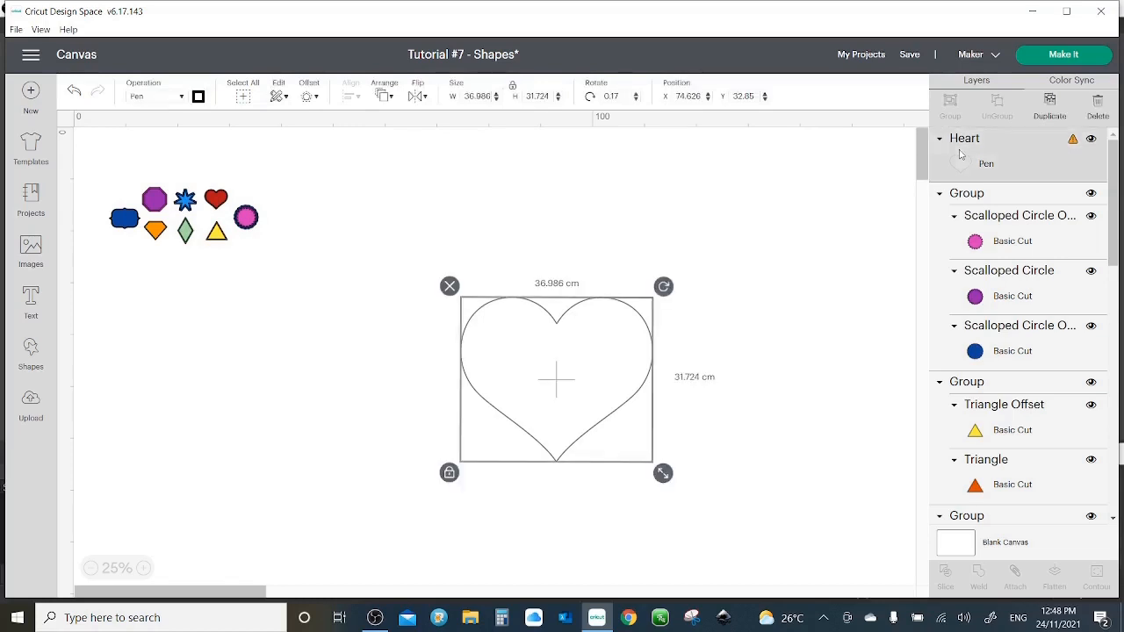
pyautogui.click(863, 190)
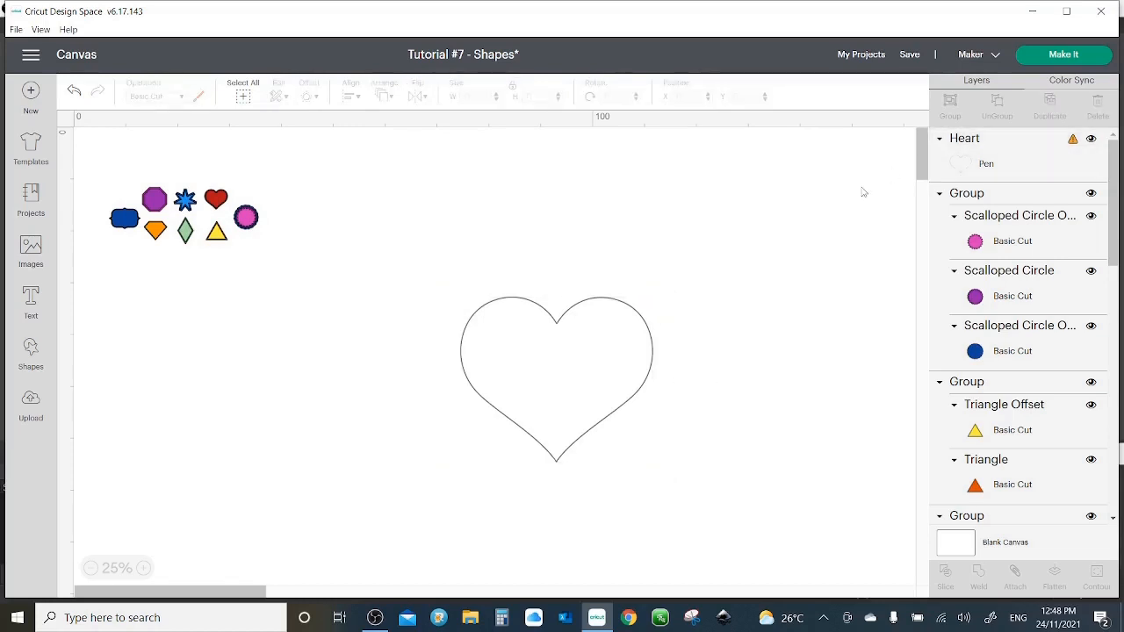
# Step: Change the large heart's operation from drawing to Score
pyautogui.click(497, 303)
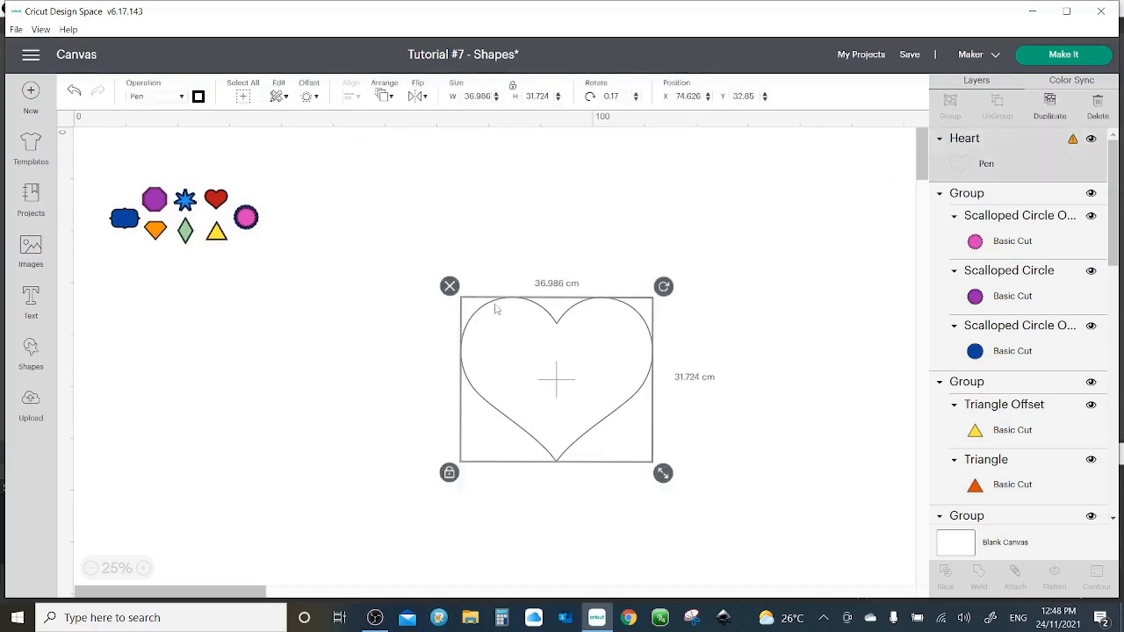
pyautogui.click(180, 96)
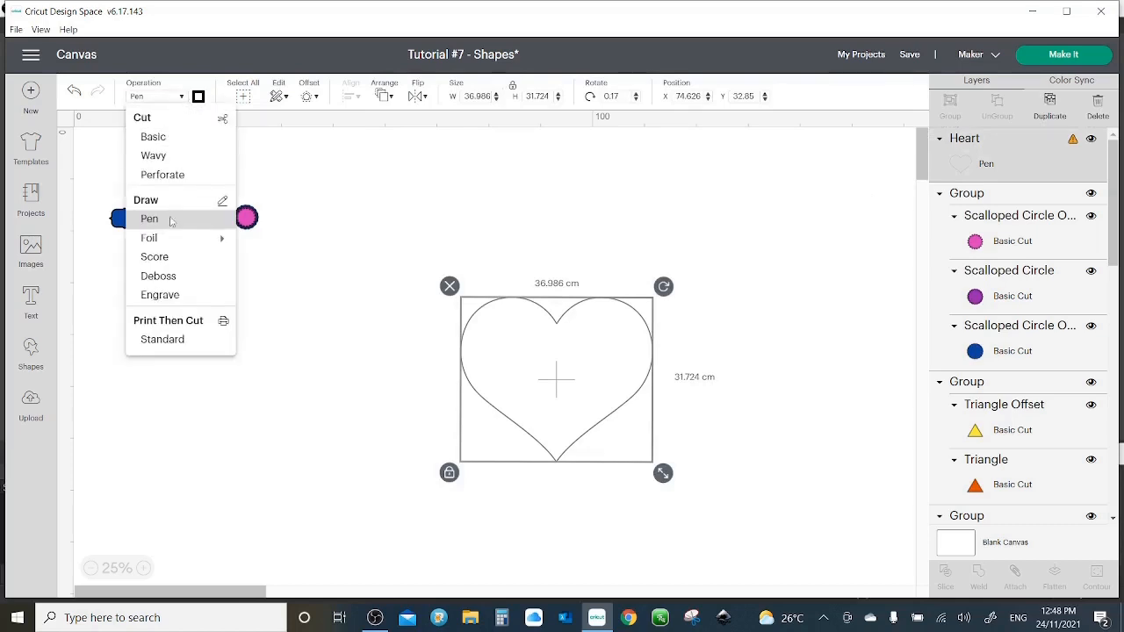
pyautogui.moveTo(161, 243)
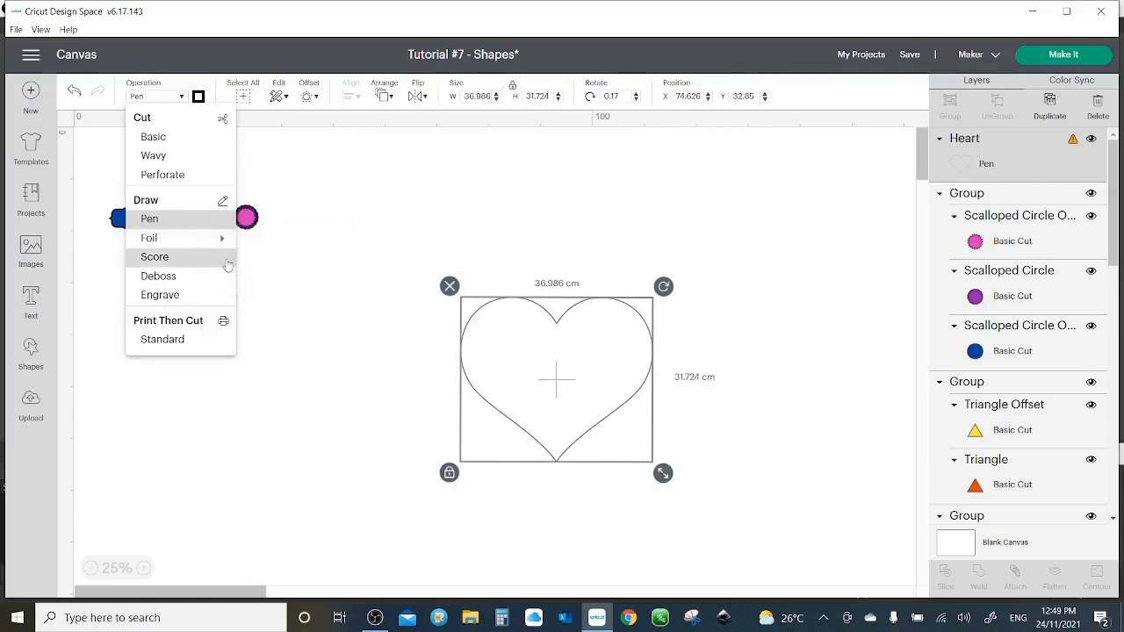
pyautogui.click(155, 257)
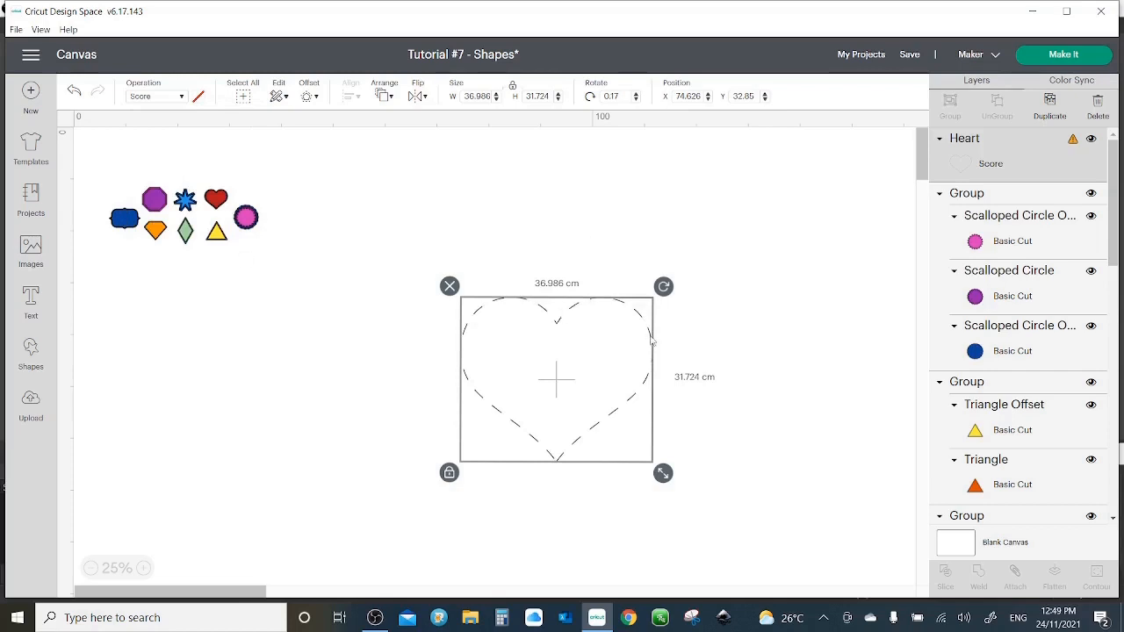
# Step: Change the large heart's operation to Deboss
pyautogui.click(32, 352)
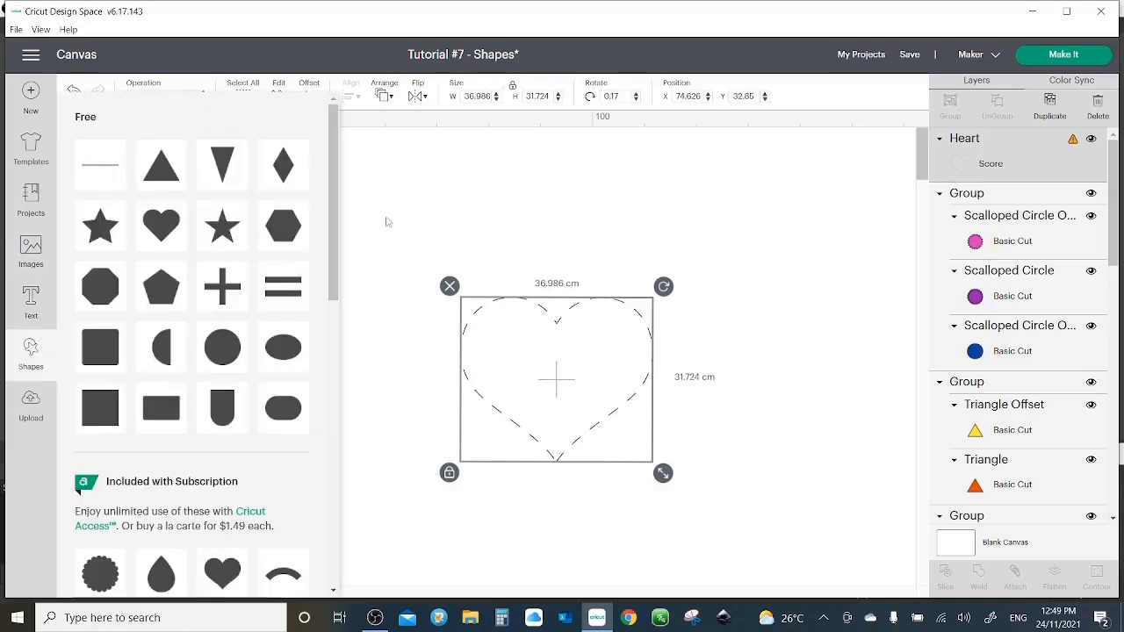
pyautogui.click(445, 225)
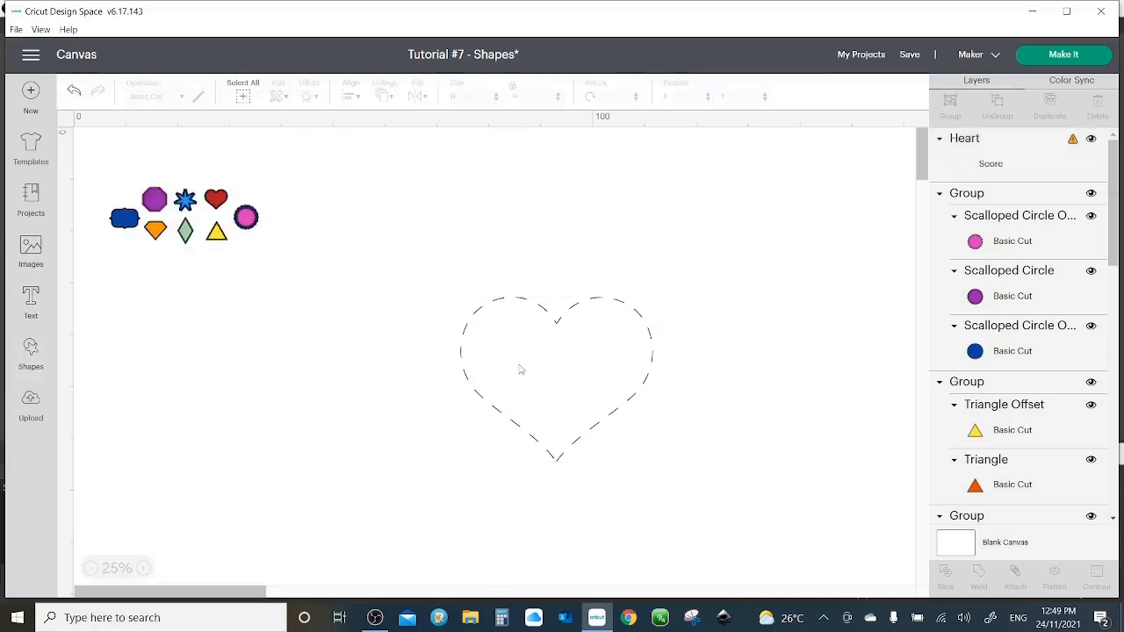
pyautogui.click(491, 307)
pyautogui.click(156, 96)
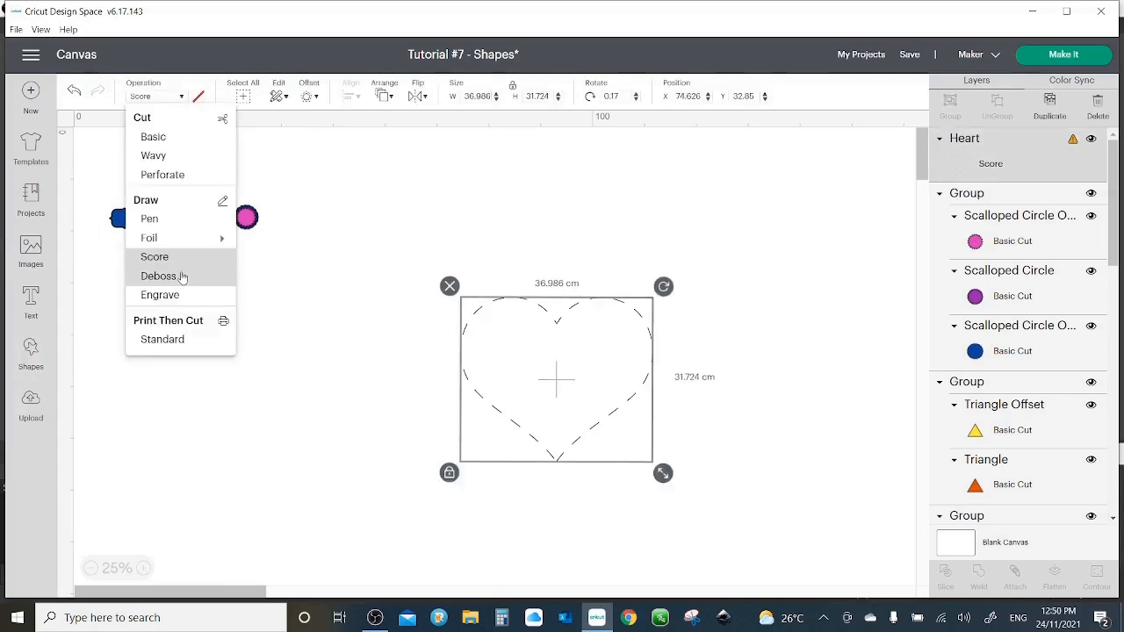
pyautogui.click(162, 276)
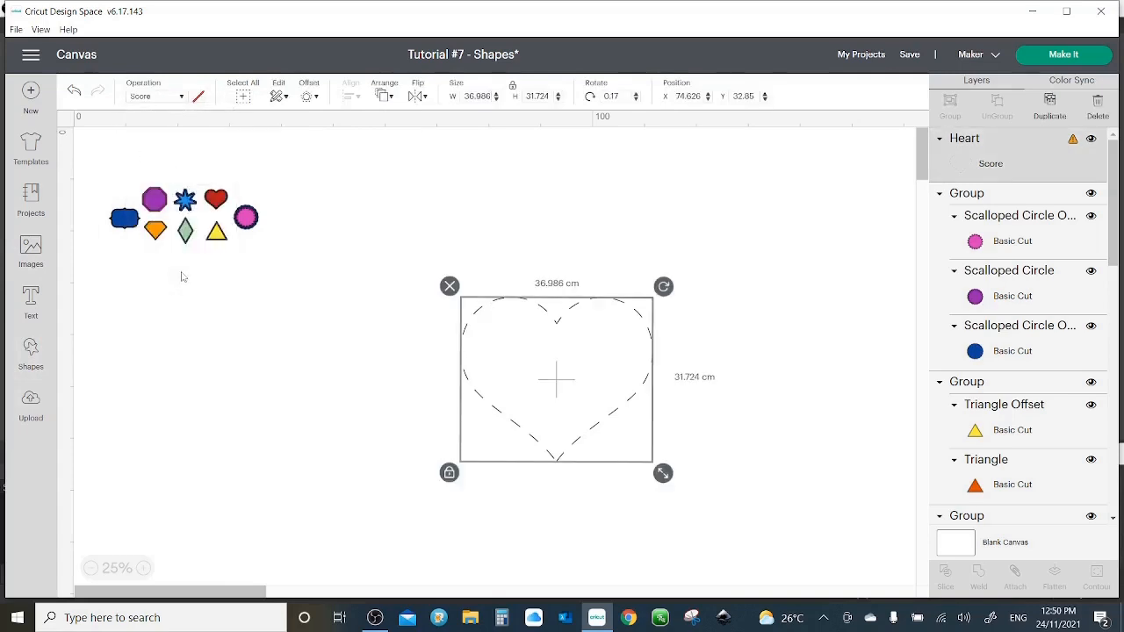
# Step: Set the large heart's operation to Basic Cut and try custom green shades such as #55d49c and #23312b as its material colour
pyautogui.click(181, 99)
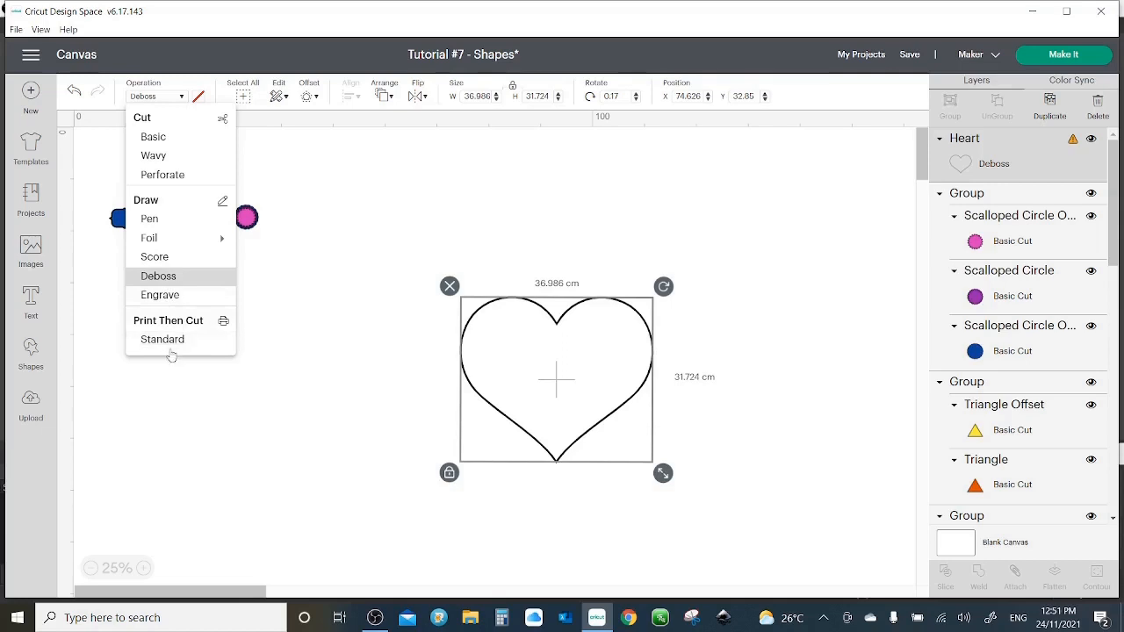
pyautogui.click(167, 137)
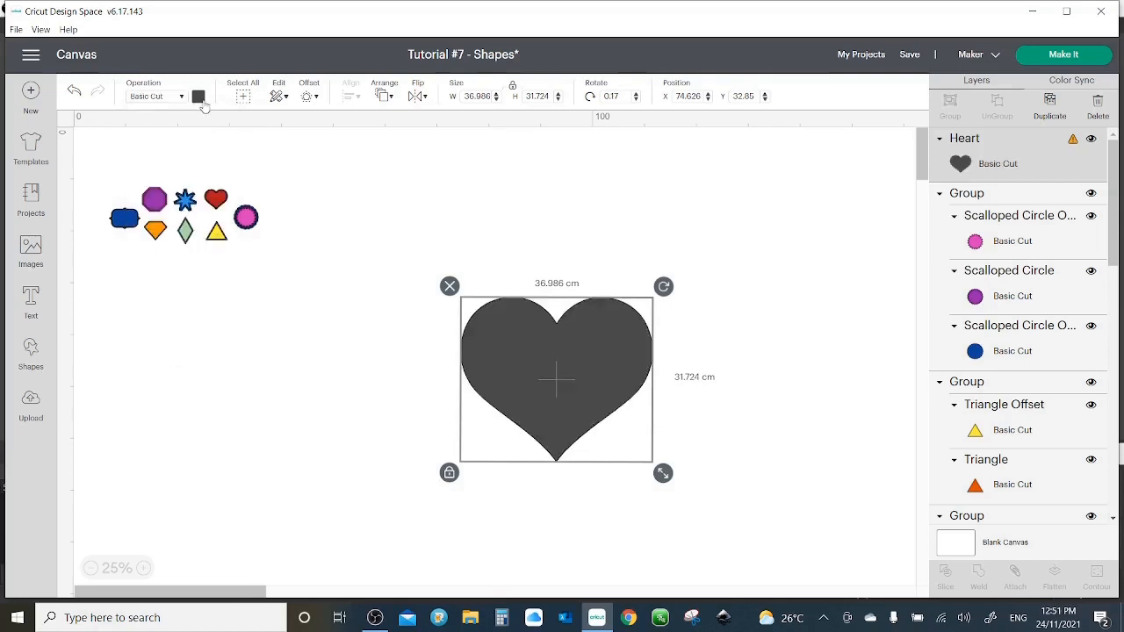
pyautogui.click(200, 99)
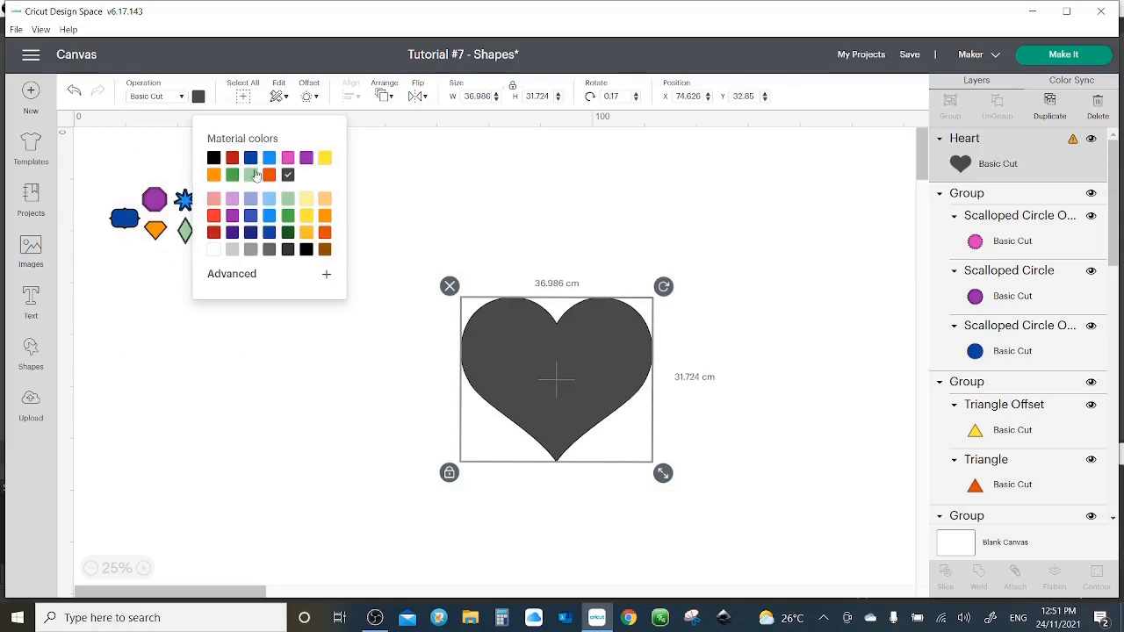
pyautogui.click(244, 278)
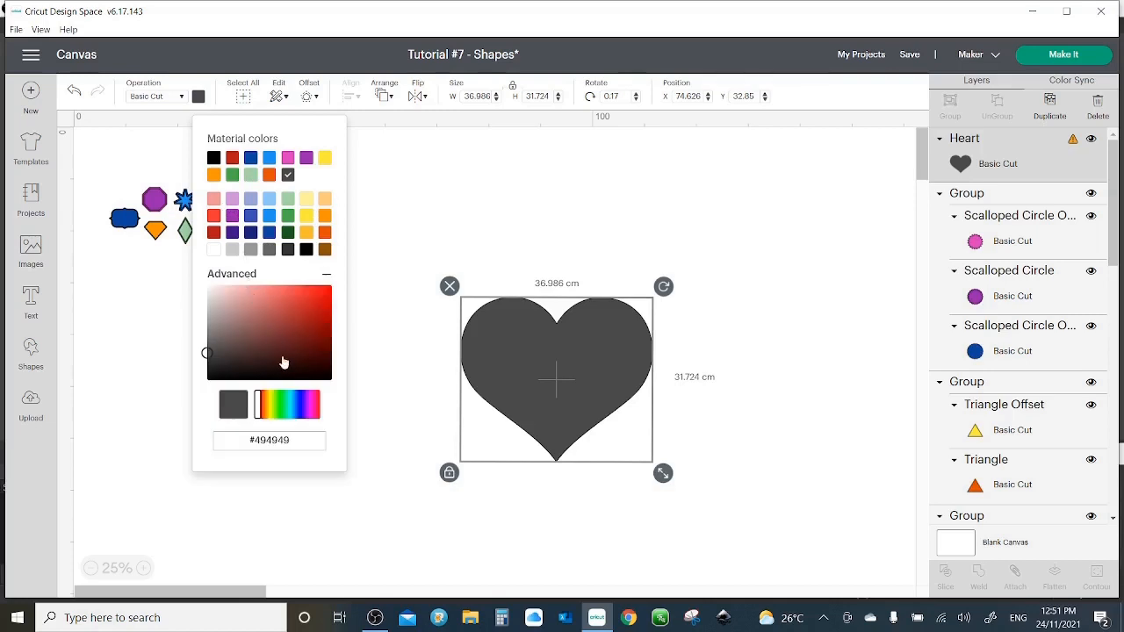
pyautogui.moveTo(260, 404); pyautogui.dragTo(283, 404)
pyautogui.click(282, 302)
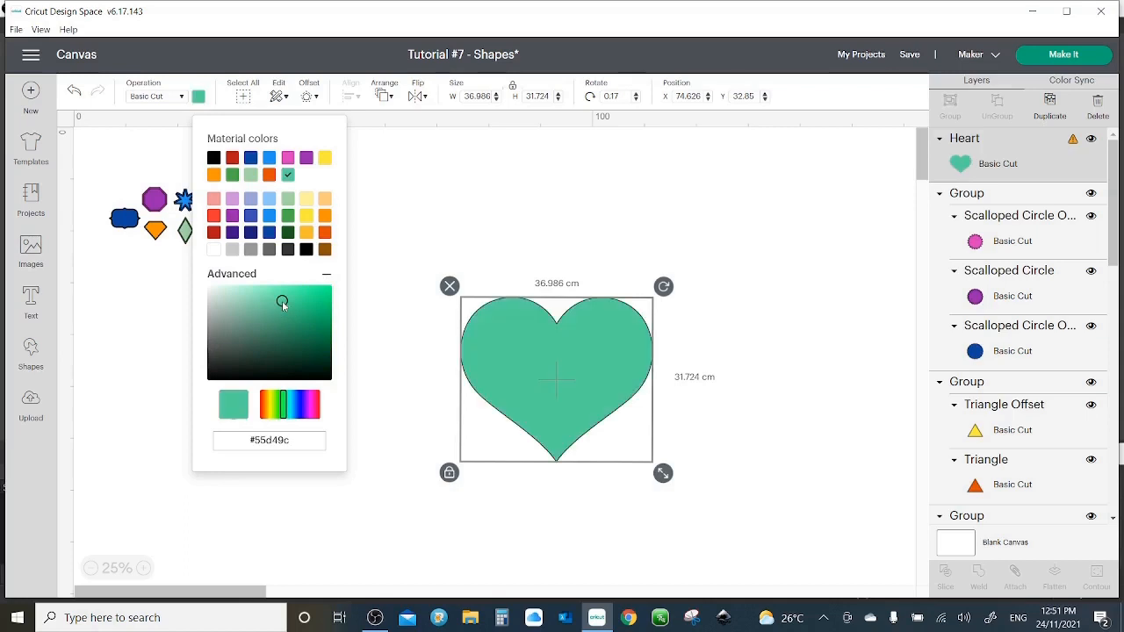
pyautogui.moveTo(275, 304); pyautogui.dragTo(243, 361)
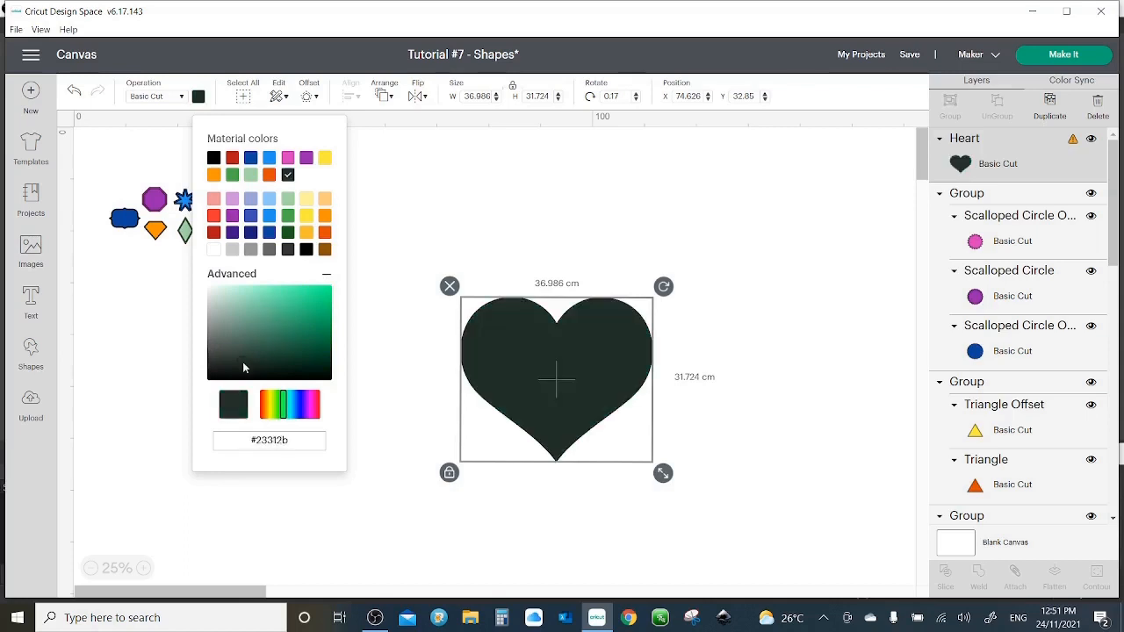
pyautogui.moveTo(268, 319); pyautogui.dragTo(308, 314)
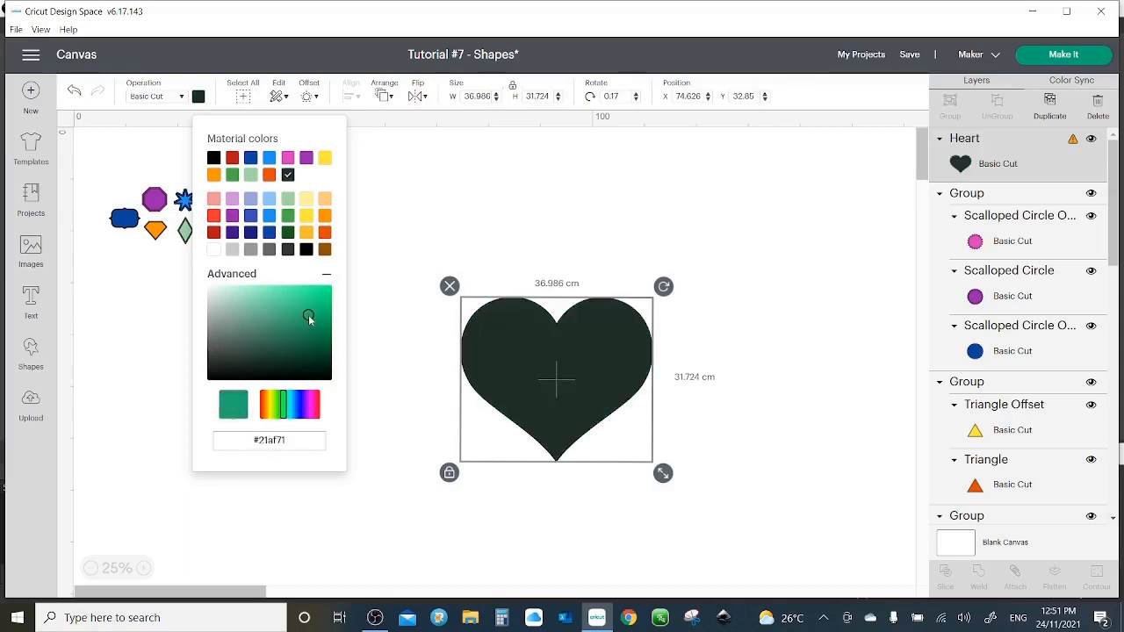
# Step: Recolour the large heart with the custom muted purple #8a5880
pyautogui.click(313, 411)
pyautogui.moveTo(307, 318); pyautogui.dragTo(252, 329)
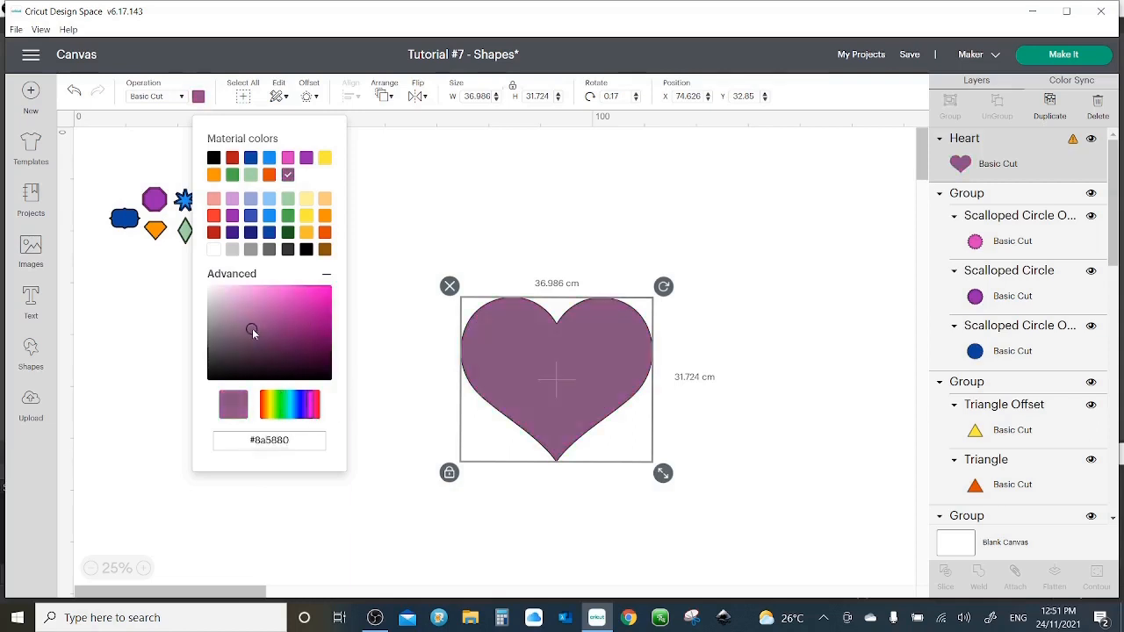
pyautogui.click(401, 365)
pyautogui.click(478, 352)
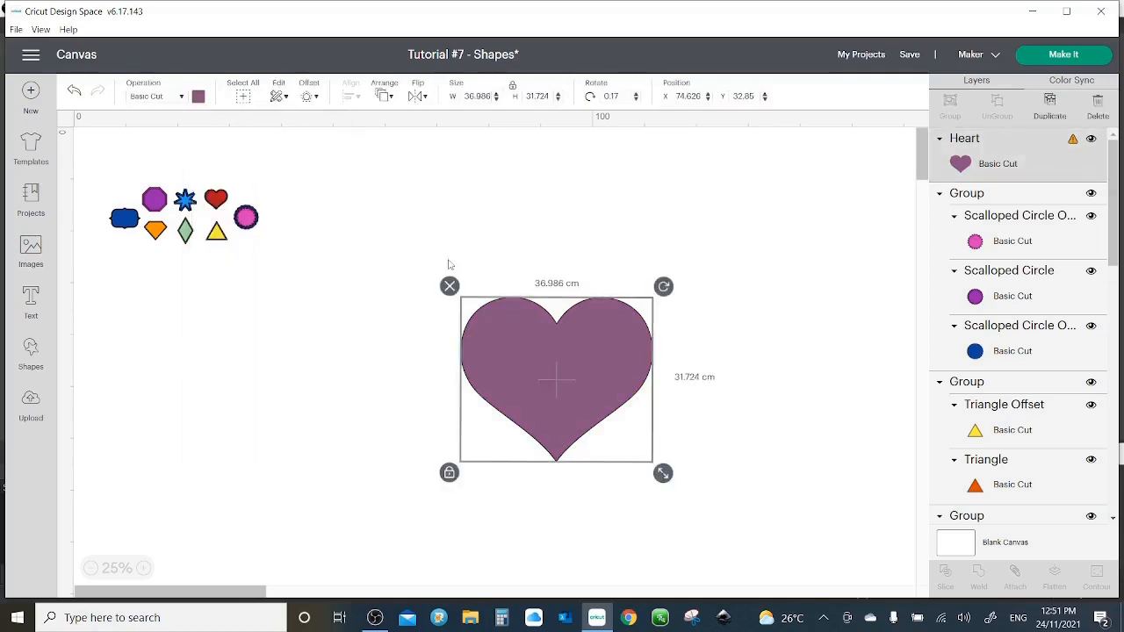
# Step: Add a pentagon, enlarge it to about 34.6 by 32.9 cm and place it beside the large heart
pyautogui.click(32, 356)
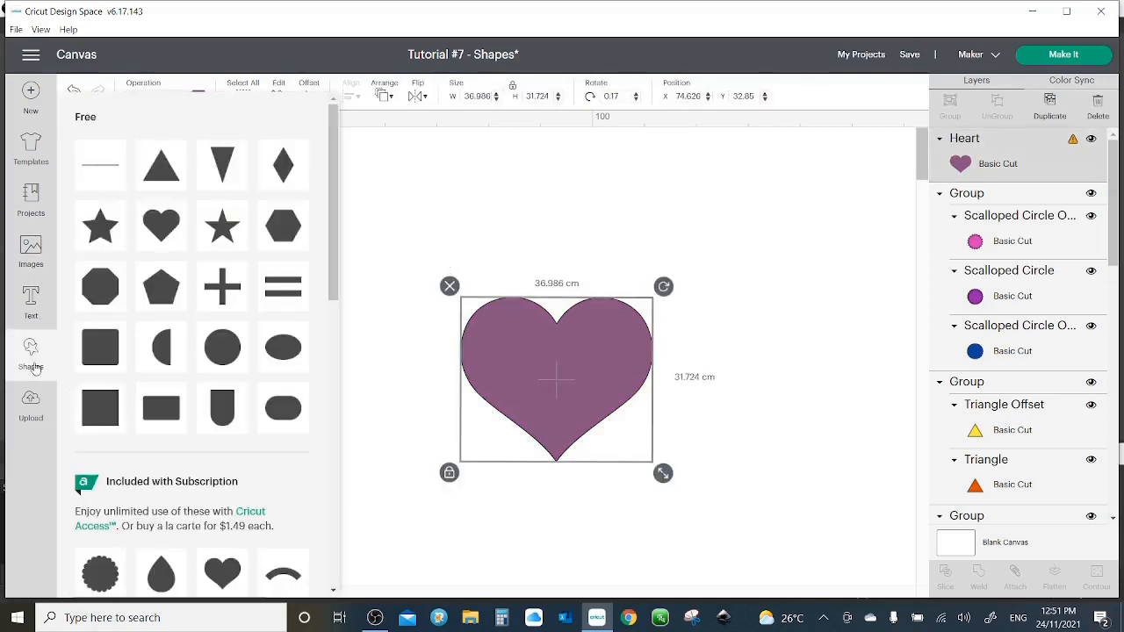
pyautogui.click(169, 290)
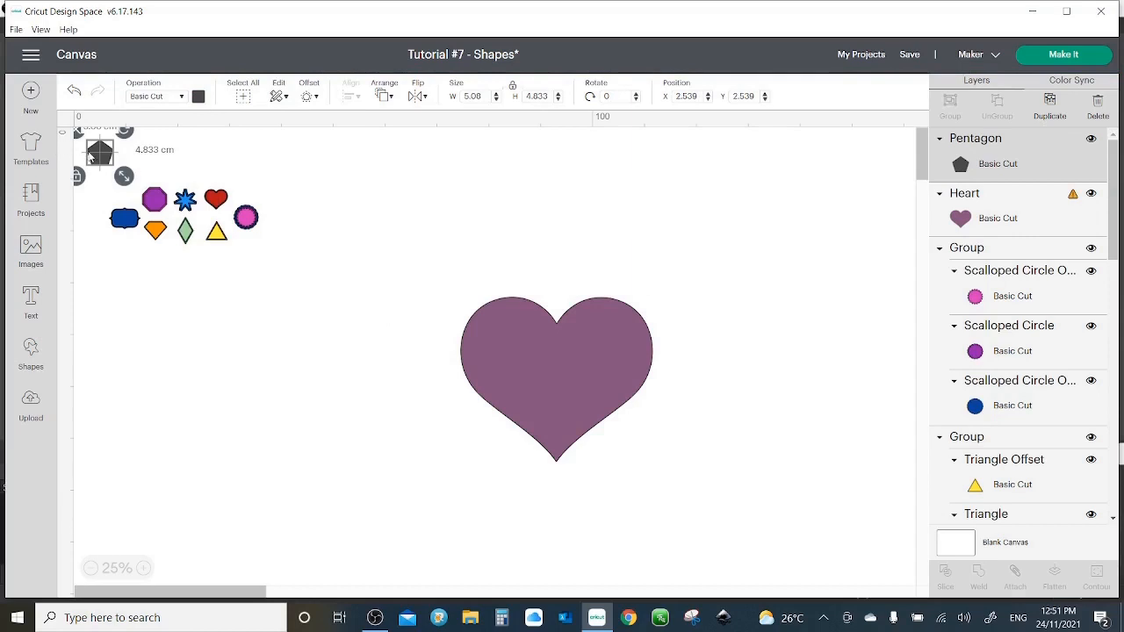
pyautogui.moveTo(95, 155); pyautogui.dragTo(416, 569)
pyautogui.moveTo(374, 457); pyautogui.dragTo(376, 370)
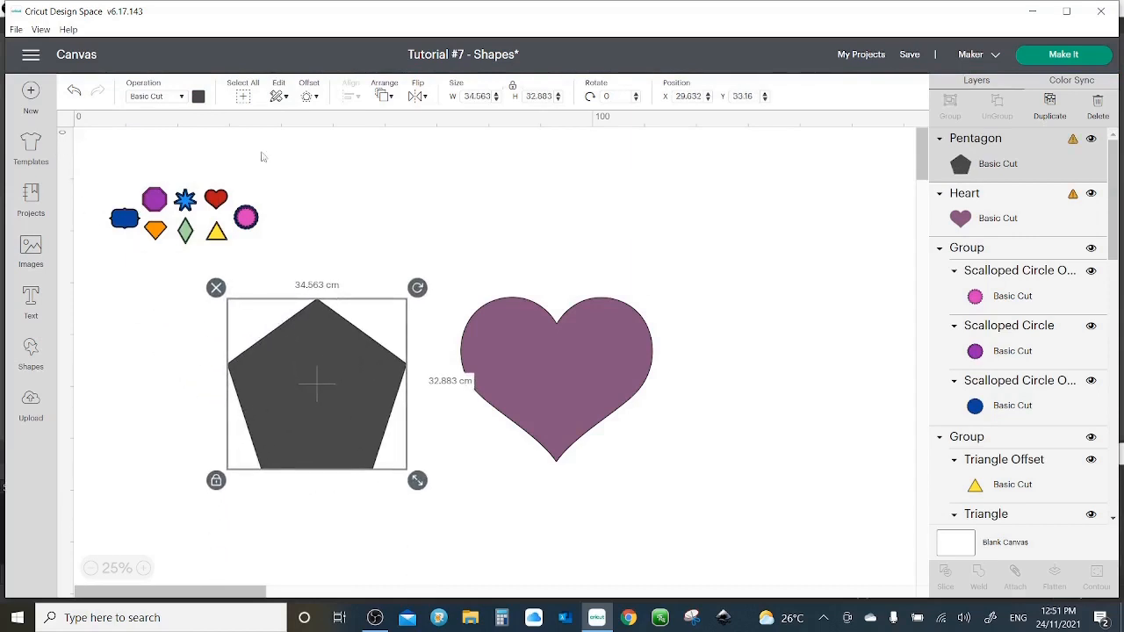
# Step: Change the pentagon's material colour to dark blue and deselect it
pyautogui.click(199, 97)
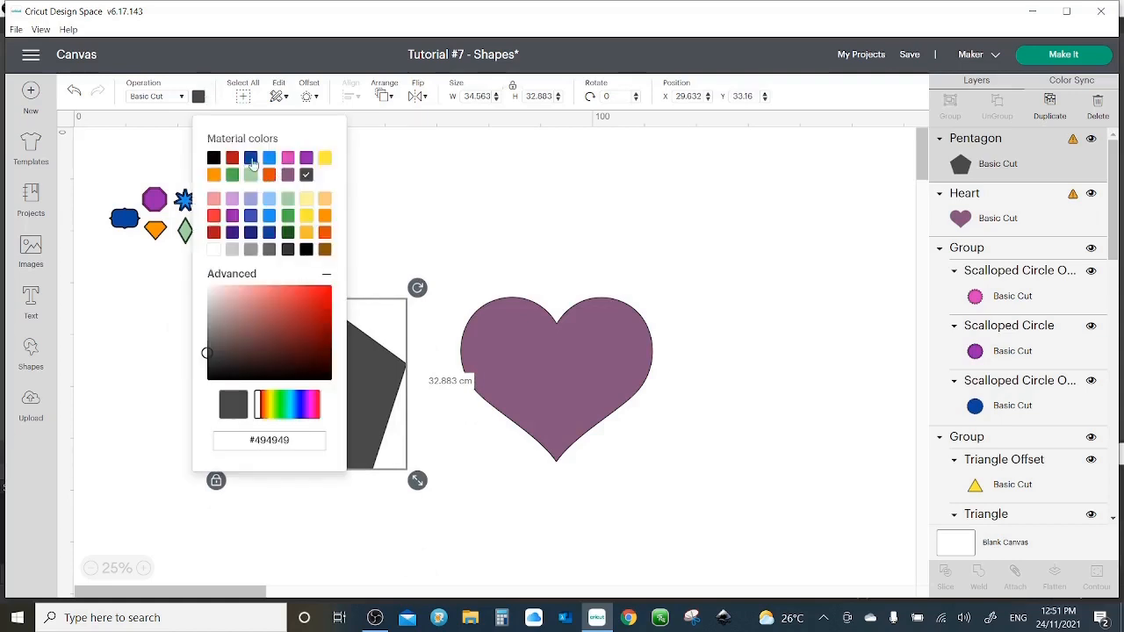
pyautogui.click(252, 158)
pyautogui.click(577, 269)
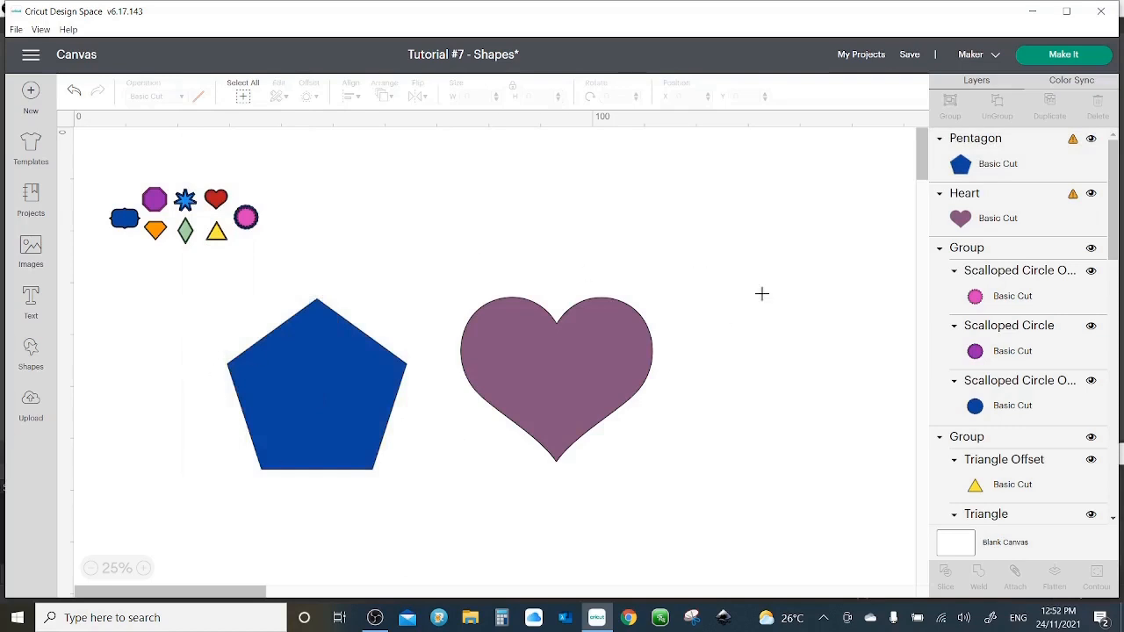
# Step: Select the pentagon and large heart together, once with a marquee and twice through their layers, clearing the selection each time
pyautogui.moveTo(773, 280); pyautogui.dragTo(214, 513)
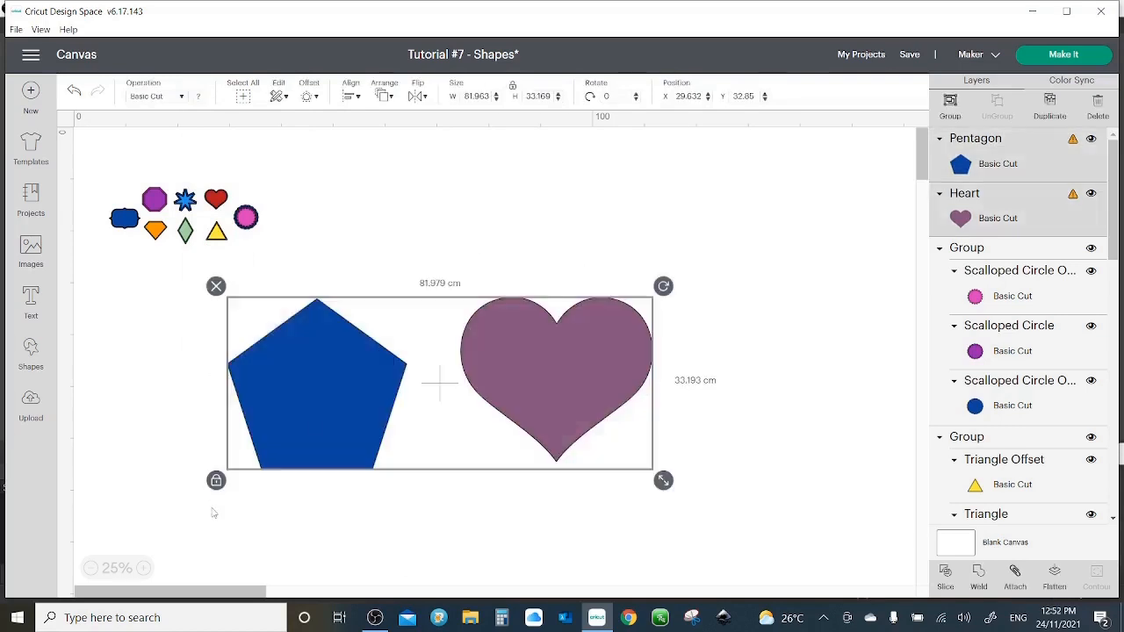
pyautogui.click(623, 144)
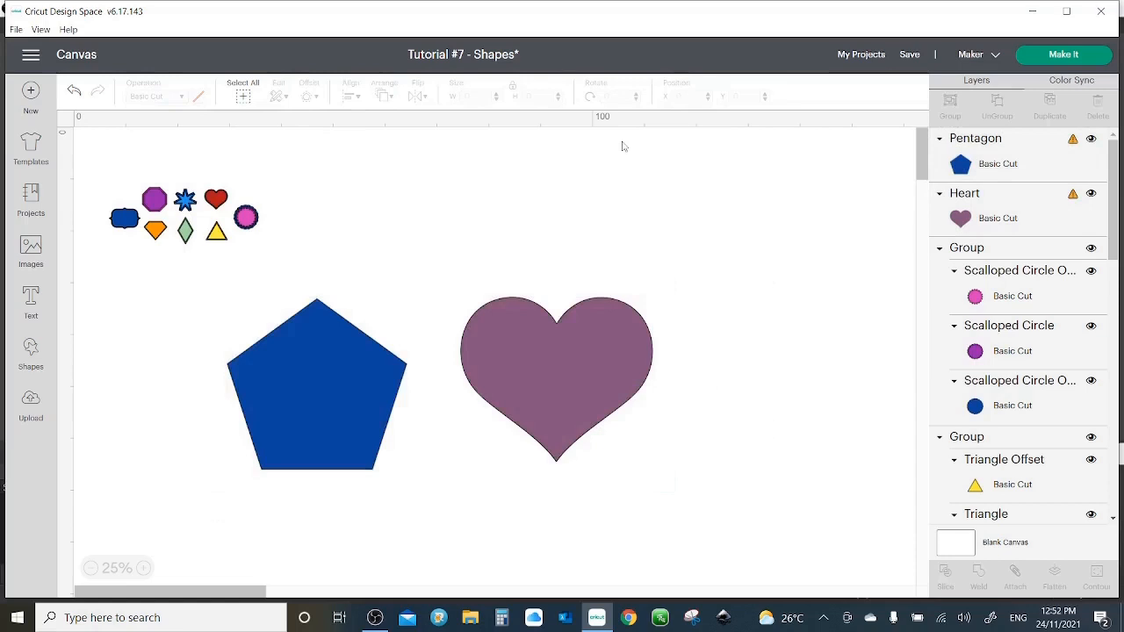
pyautogui.click(1033, 167)
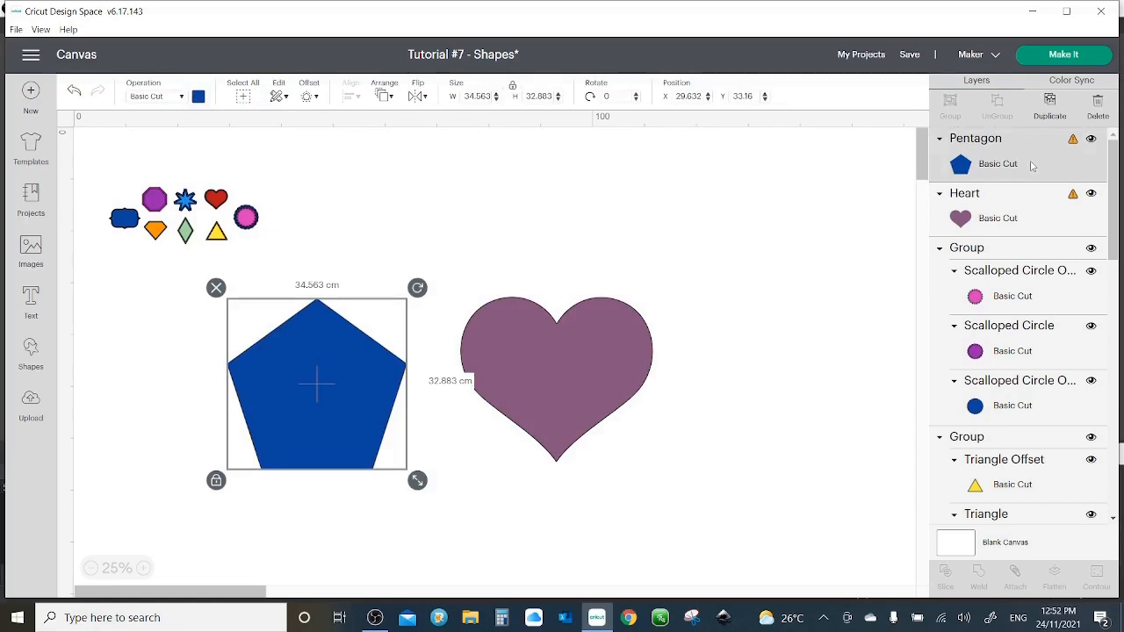
pyautogui.keyDown('shift'); pyautogui.click(1013, 212); pyautogui.keyUp('shift')
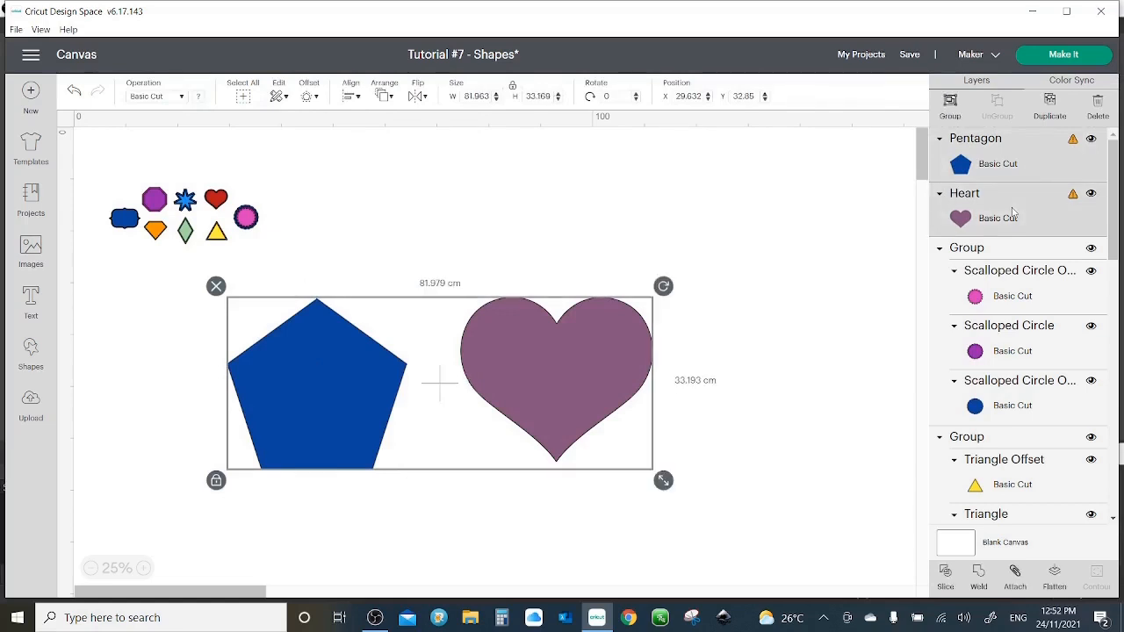
pyautogui.click(853, 182)
pyautogui.click(983, 154)
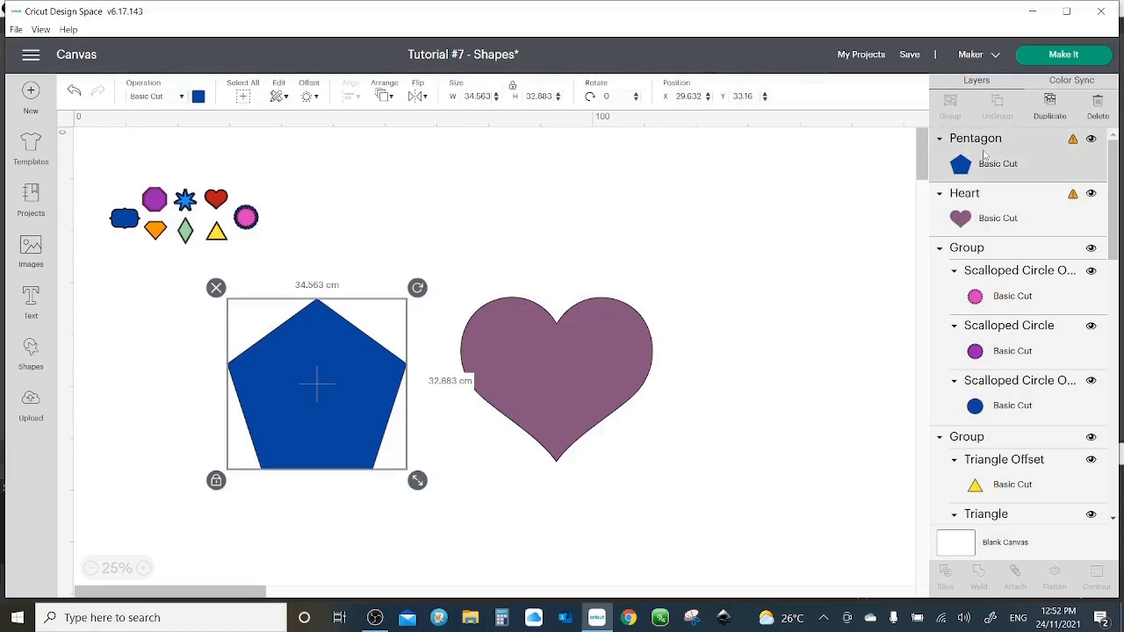
pyautogui.keyDown('shift'); pyautogui.click(983, 211); pyautogui.keyUp('shift')
pyautogui.click(827, 204)
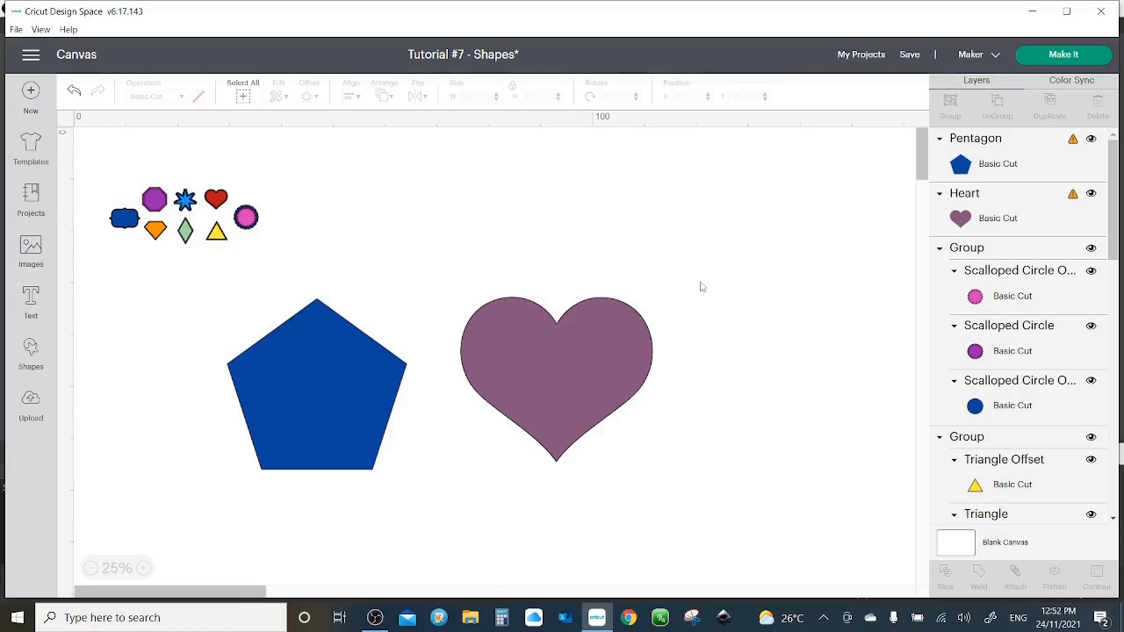
# Step: Select the large heart and the pentagon together directly on the canvas, and deselect them
pyautogui.click(546, 372)
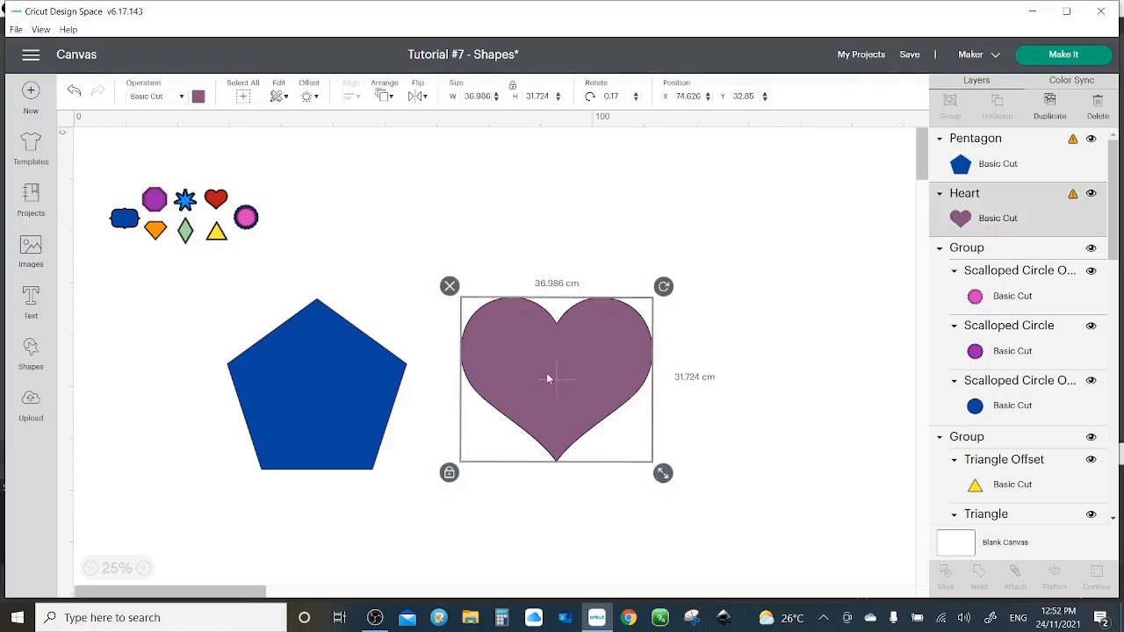
pyautogui.keyDown('shift'); pyautogui.click(293, 382); pyautogui.keyUp('shift')
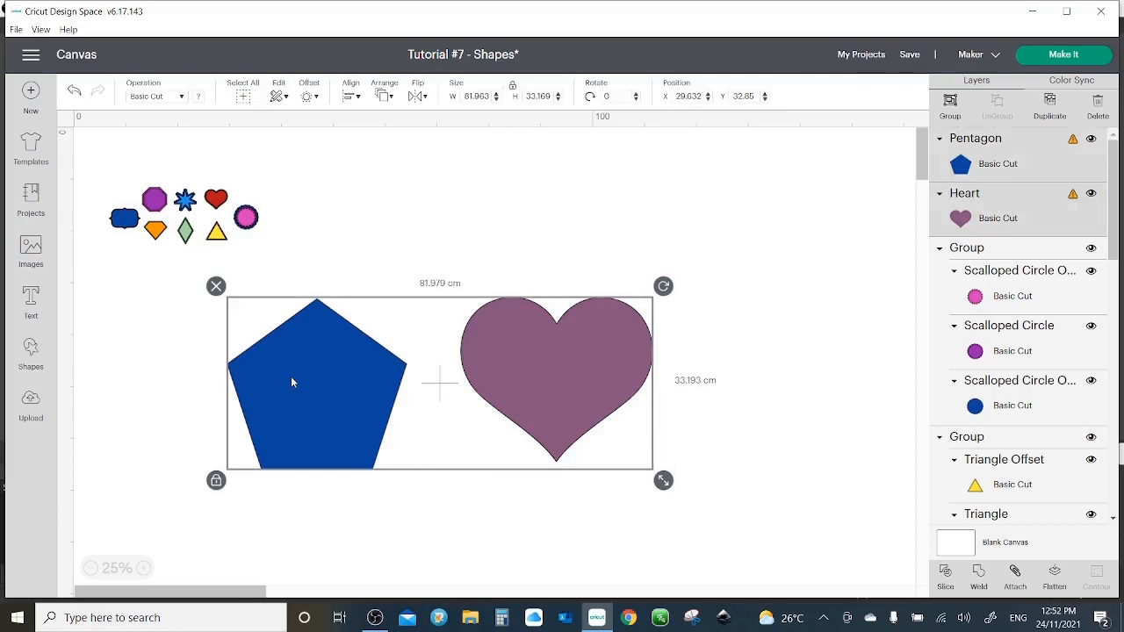
pyautogui.click(460, 222)
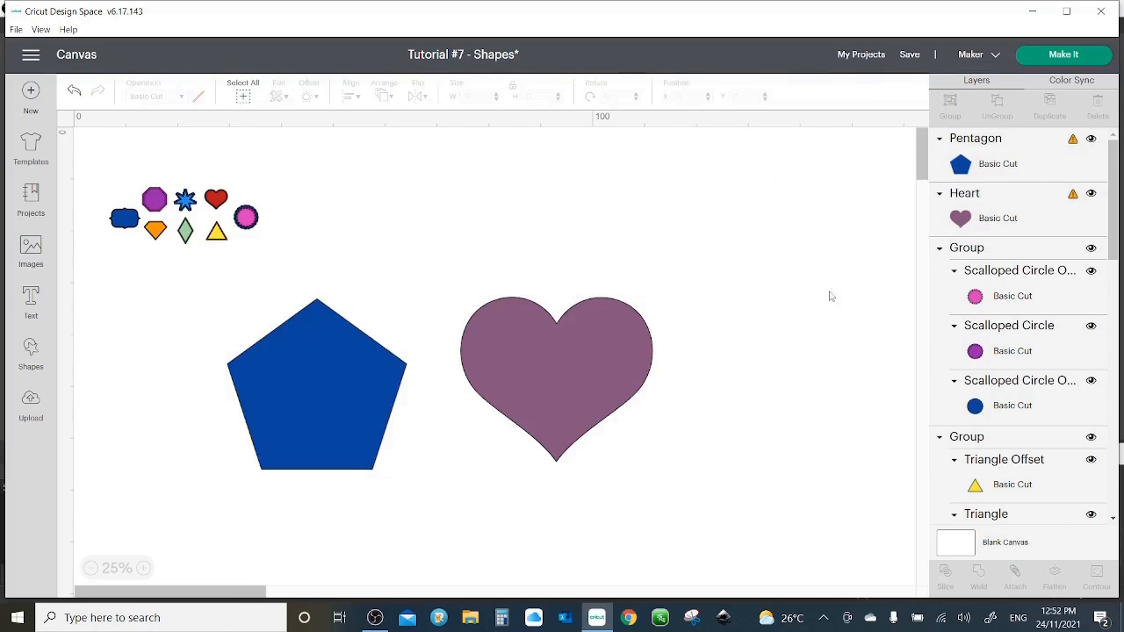
# Step: Select the pentagon, the large heart and the scalloped circle group together through their layers, and clear the selection
pyautogui.click(1020, 154)
pyautogui.keyDown('shift'); pyautogui.click(1007, 200); pyautogui.keyUp('shift')
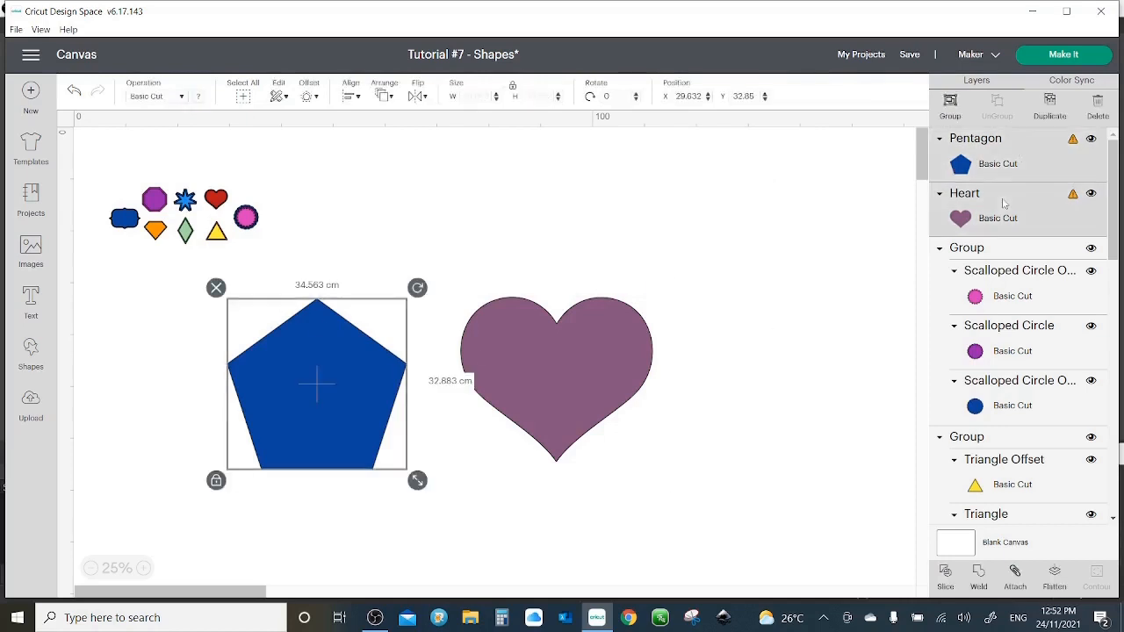
pyautogui.keyDown('shift'); pyautogui.click(998, 248); pyautogui.keyUp('shift')
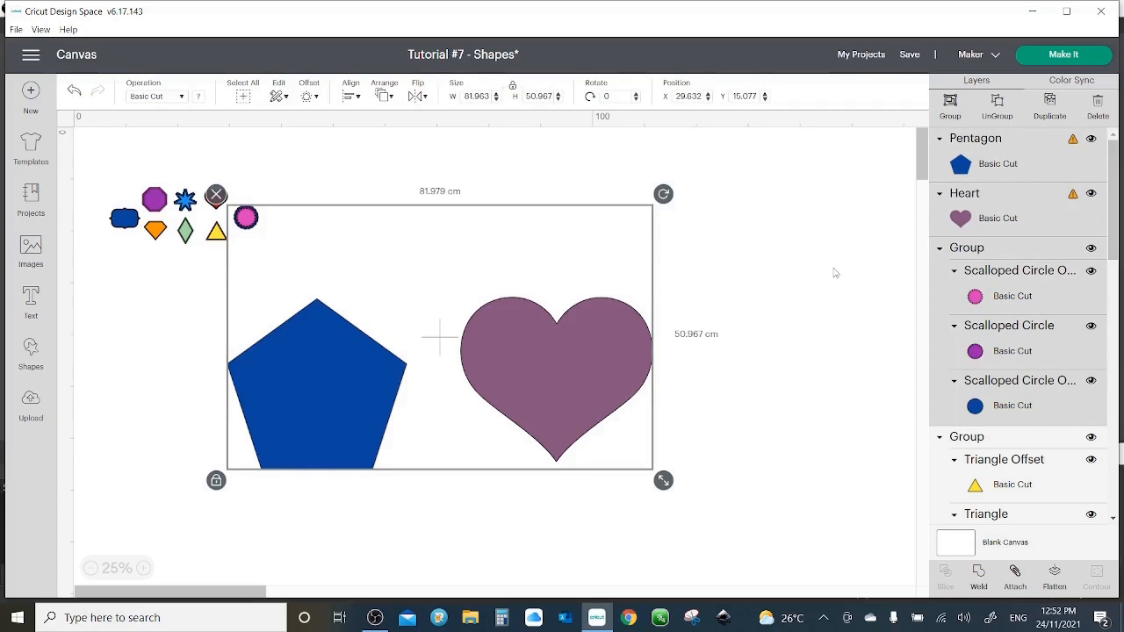
pyautogui.click(835, 273)
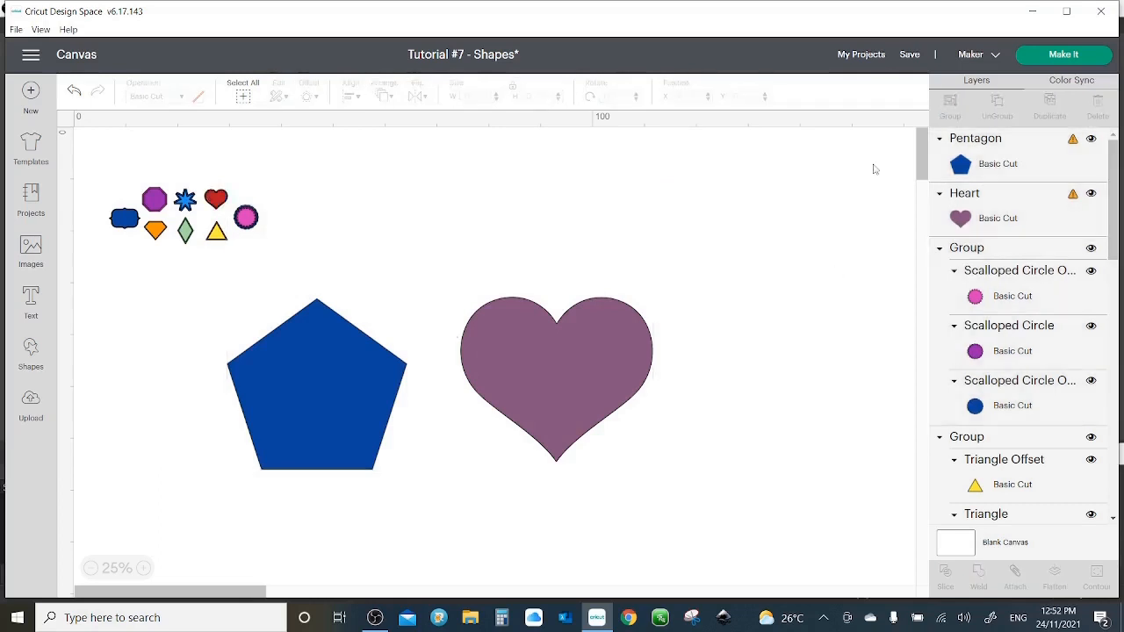
# Step: Marquee-select all shapes on the canvas, clear that selection and select only the large heart
pyautogui.moveTo(873, 165); pyautogui.dragTo(101, 504)
pyautogui.click(712, 226)
pyautogui.click(618, 327)
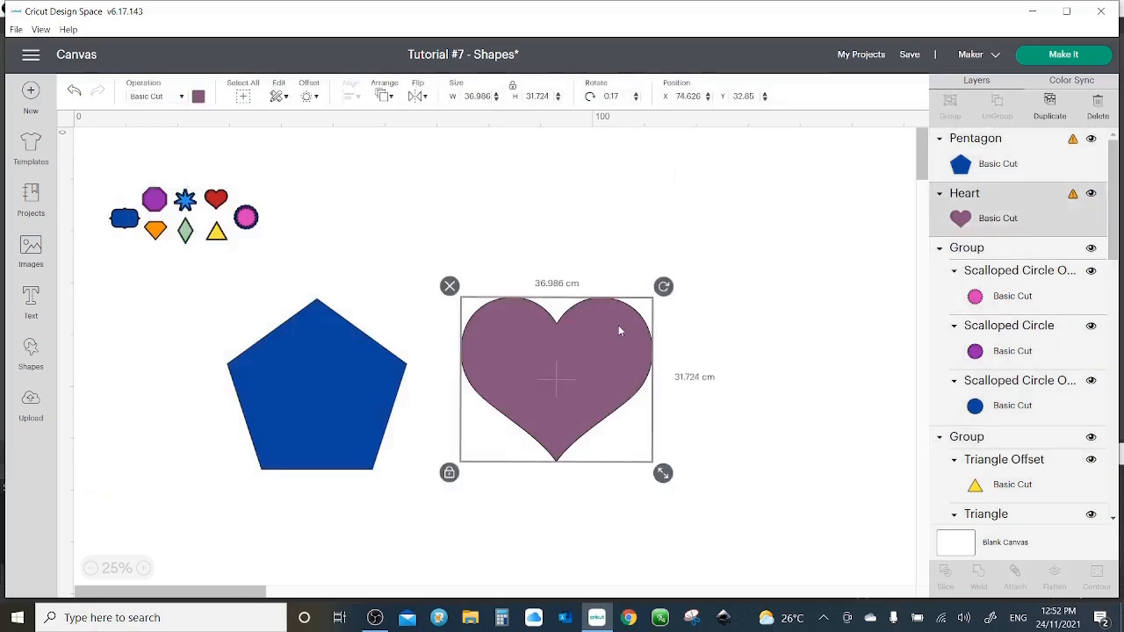
# Step: Add the pentagon to the large heart's selection, select the small octagon group on its own, and clear the selection
pyautogui.keyDown('shift'); pyautogui.click(329, 328); pyautogui.keyUp('shift')
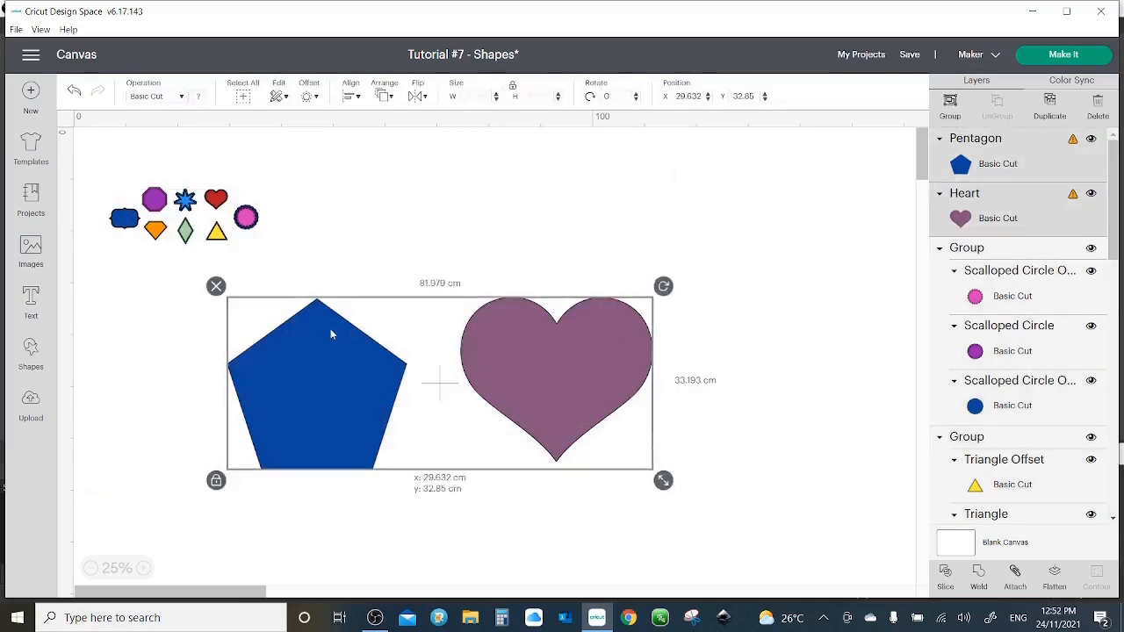
pyautogui.click(234, 218)
pyautogui.click(163, 203)
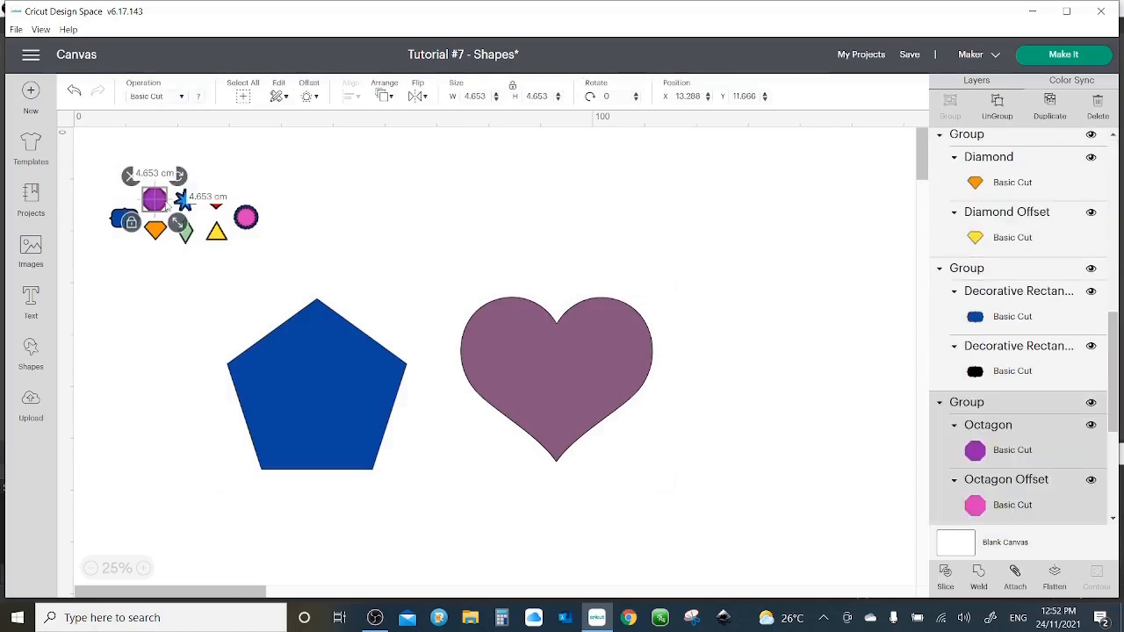
pyautogui.click(478, 206)
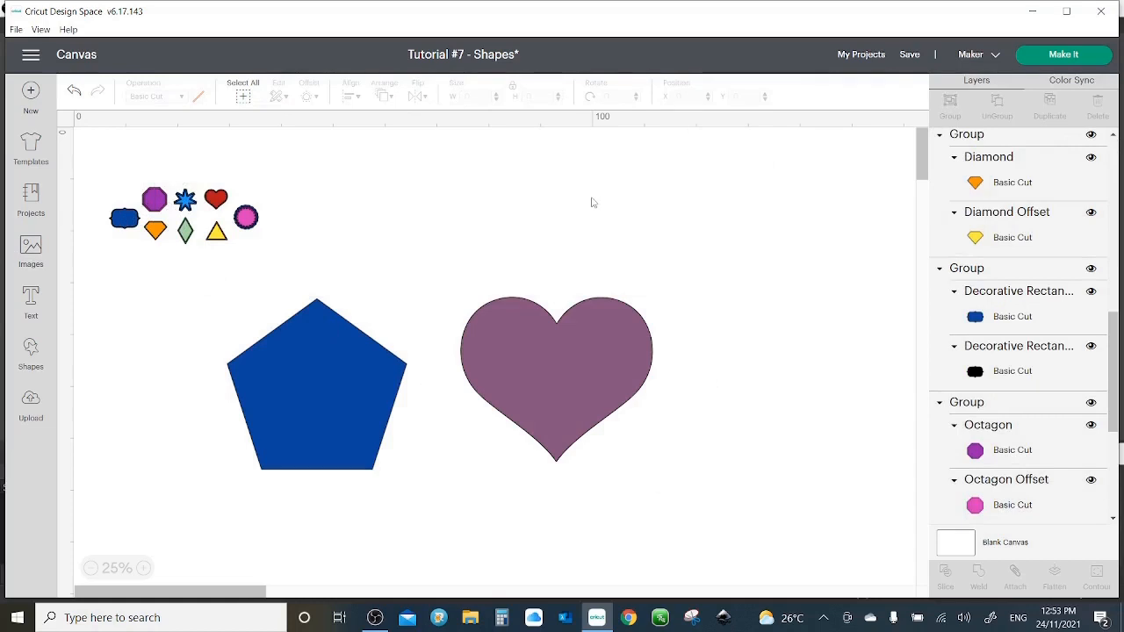
# Step: Select everything on the canvas at once, clear the selection, and select all shapes again
pyautogui.hotkey('ctrl', 'a')
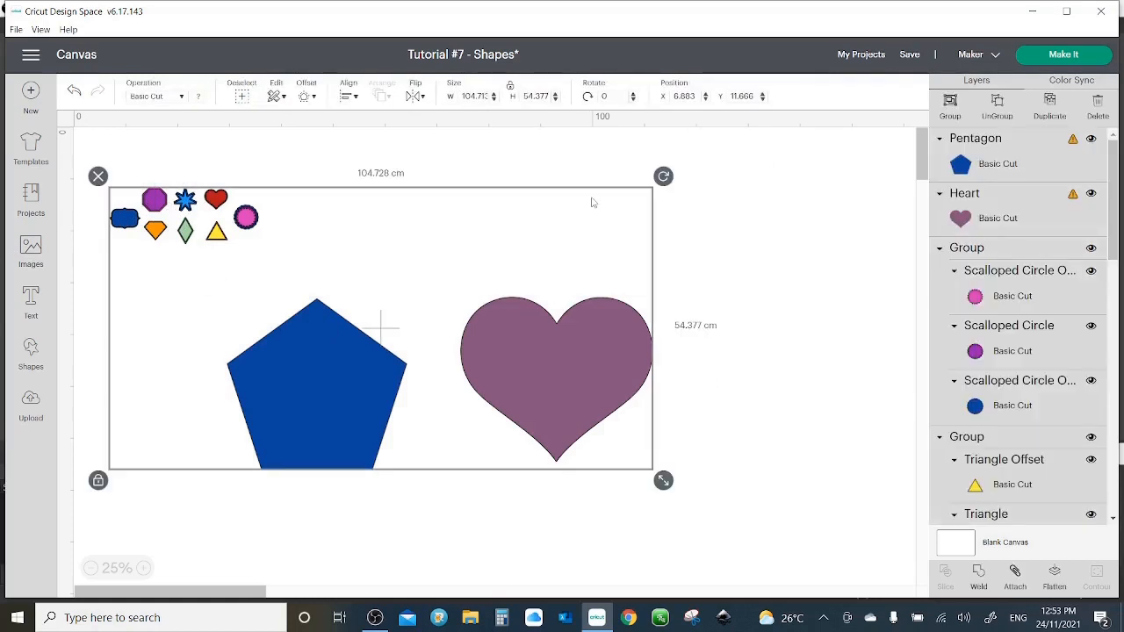
pyautogui.click(834, 211)
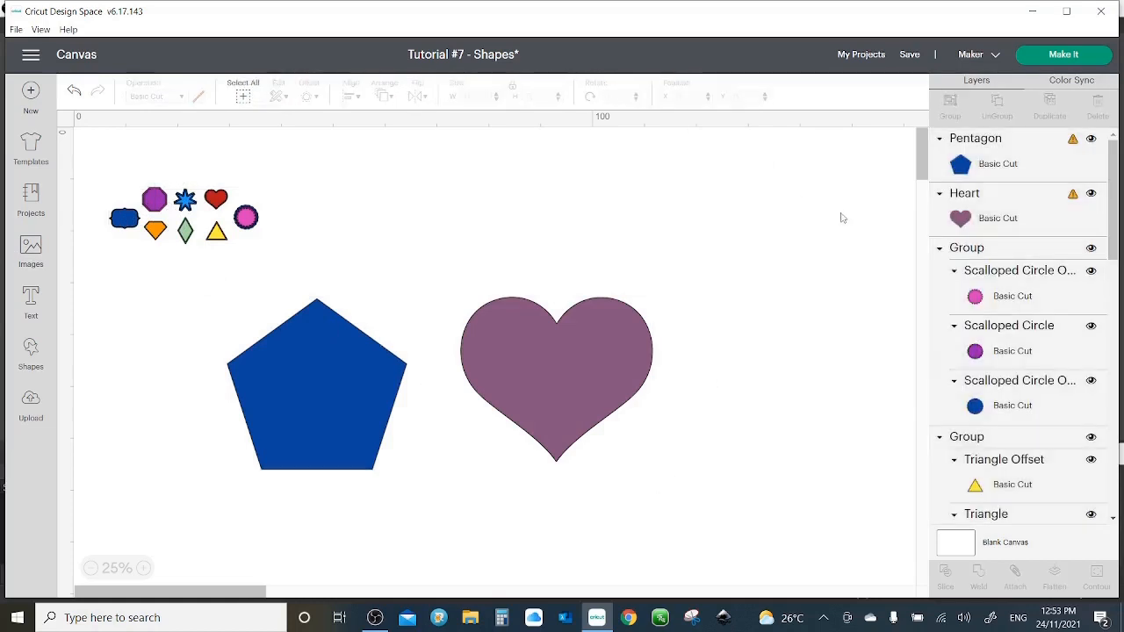
pyautogui.click(243, 94)
# Step: Copy only the large purple heart and open a new Design Space window with an empty project
pyautogui.click(577, 403)
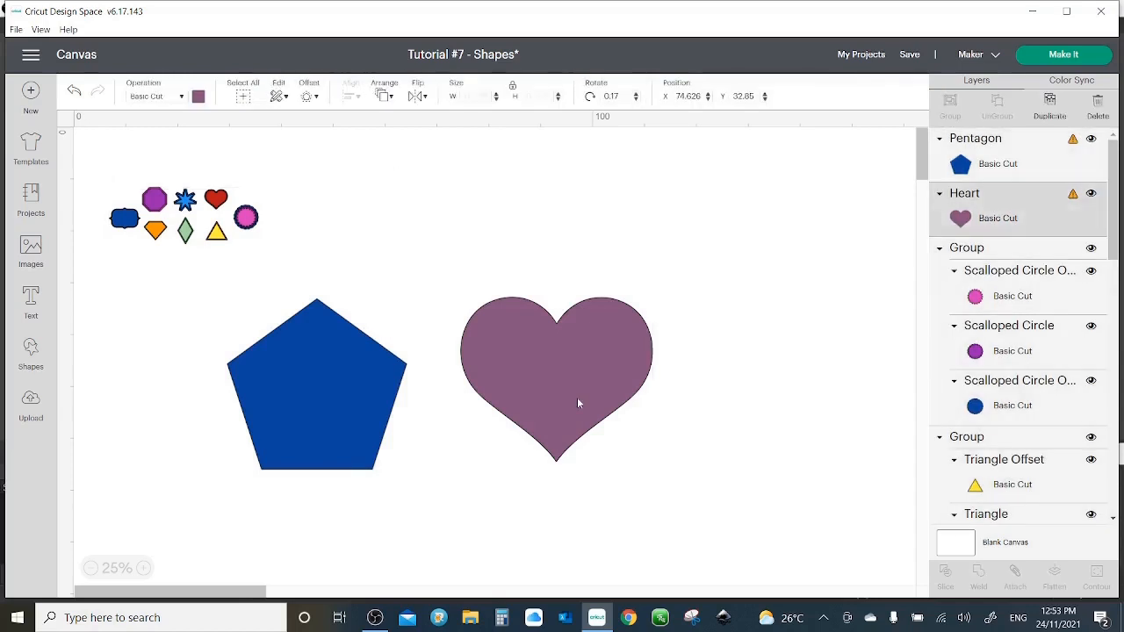
pyautogui.click(287, 98)
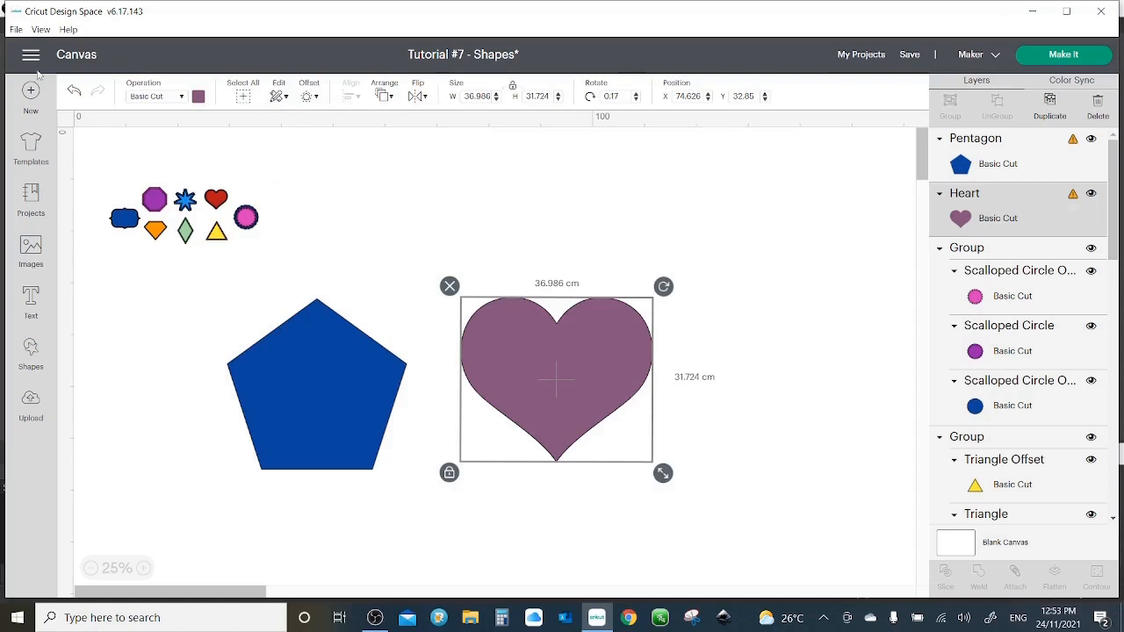
pyautogui.click(16, 29)
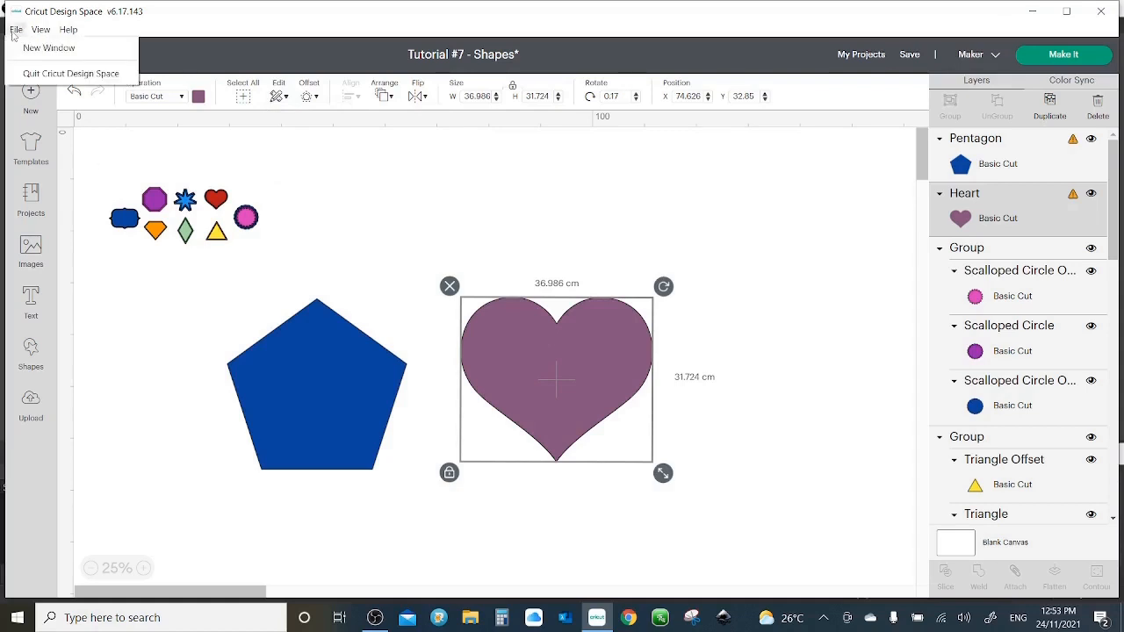
pyautogui.click(22, 50)
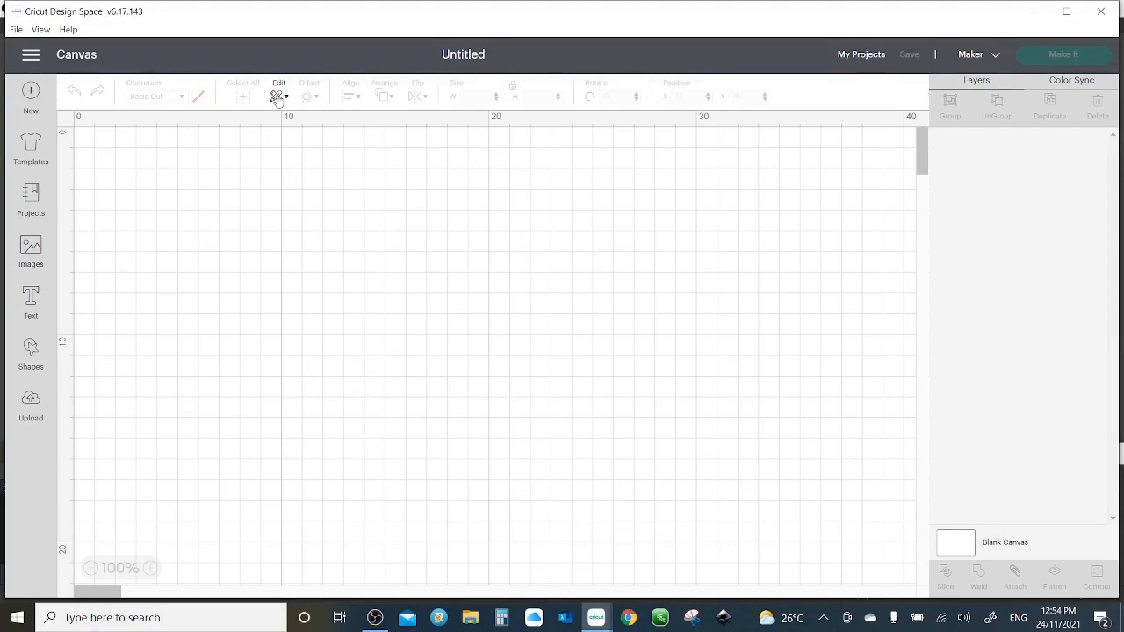
# Step: Paste the copied heart onto the blank canvas of the new window and deselect it
pyautogui.click(277, 97)
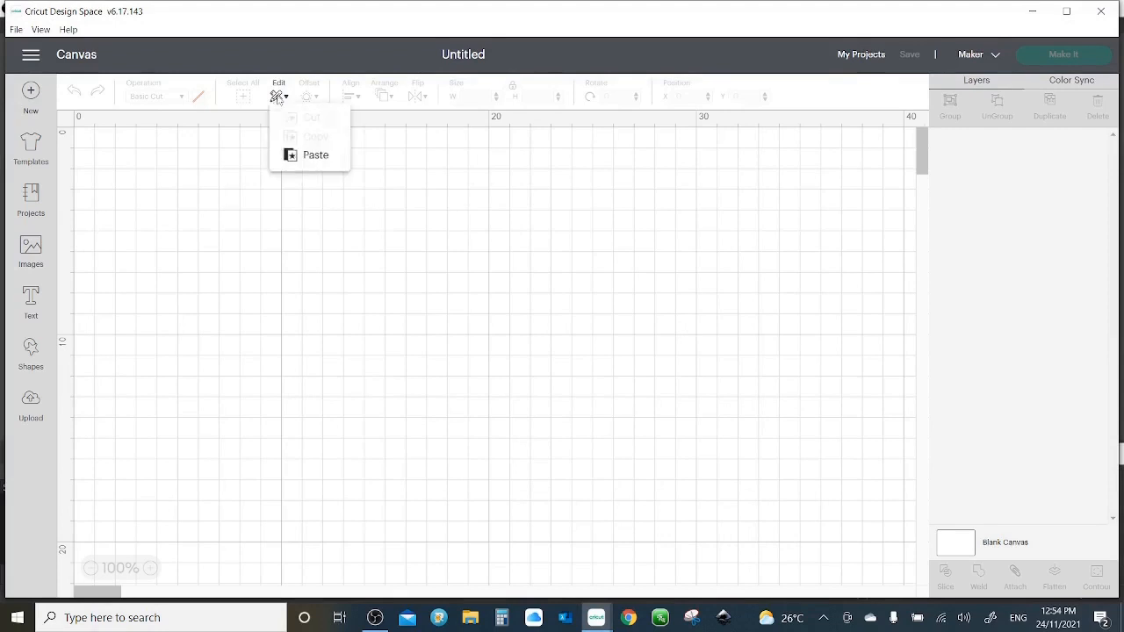
pyautogui.click(299, 164)
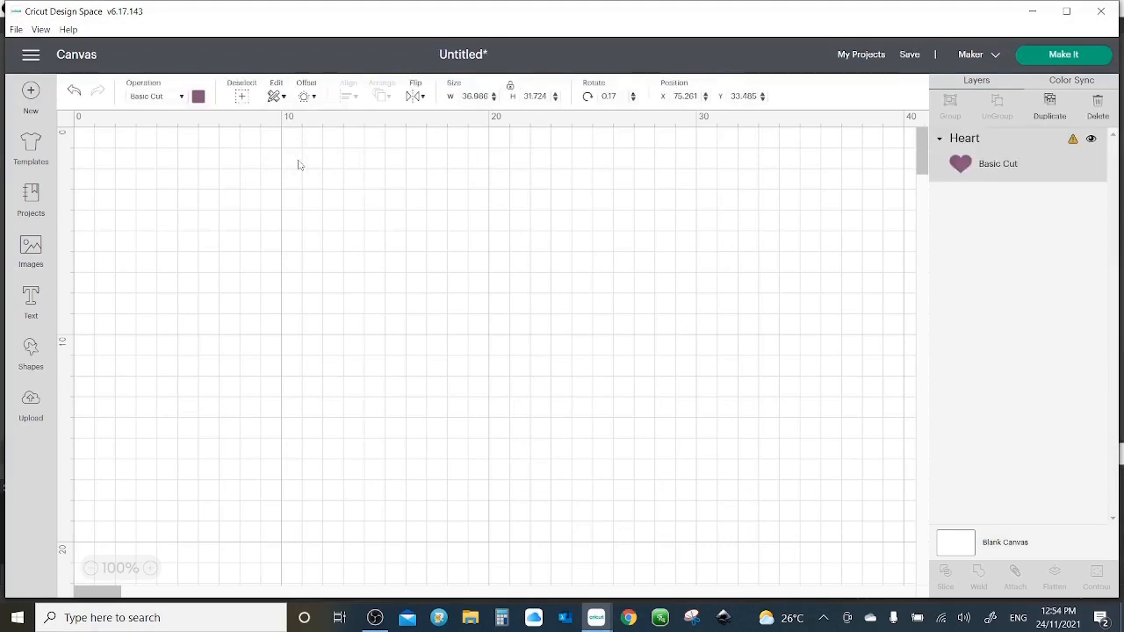
pyautogui.click(92, 571)
pyautogui.click(92, 571)
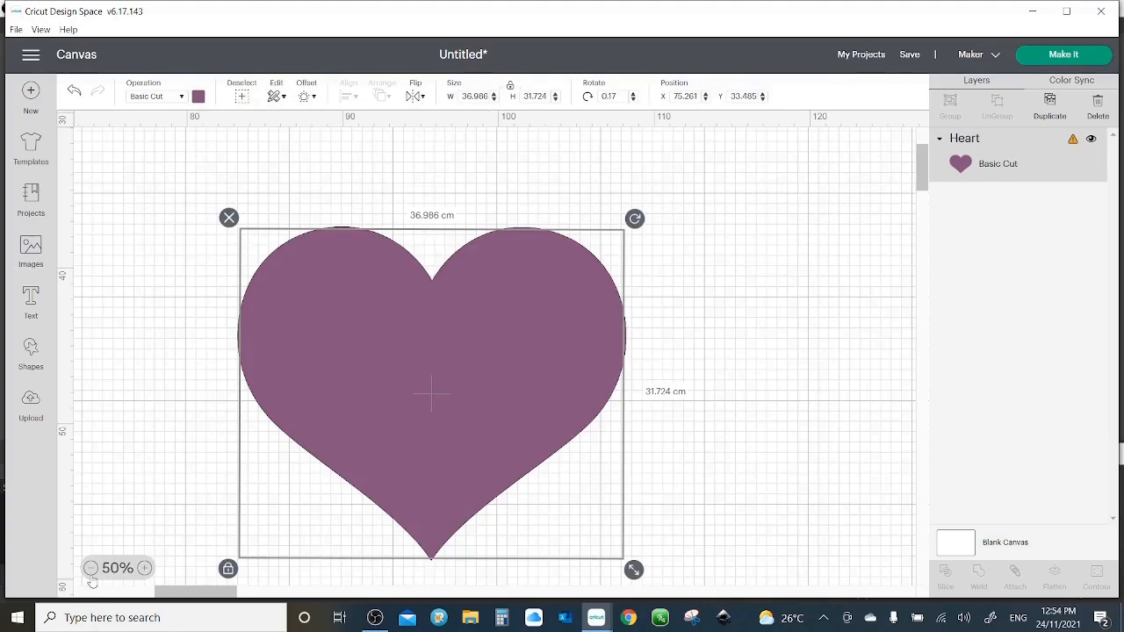
pyautogui.click(787, 288)
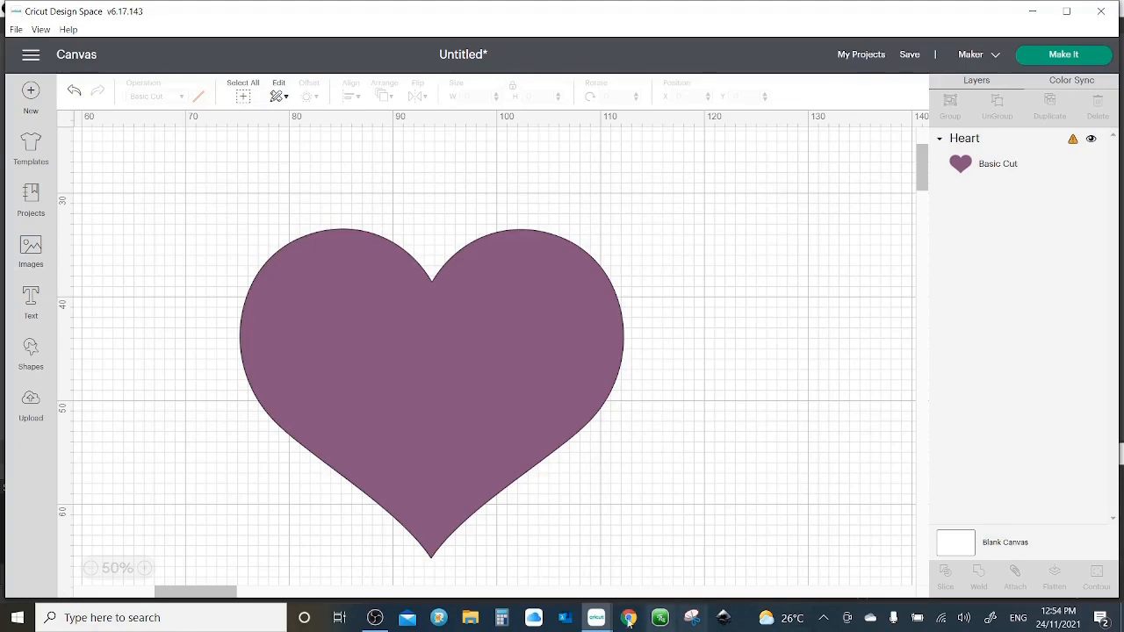
# Step: Return to the Tutorial #7 - Shapes window, copy the large heart, deselect it and check that pasting is available
pyautogui.click(596, 617)
pyautogui.click(551, 565)
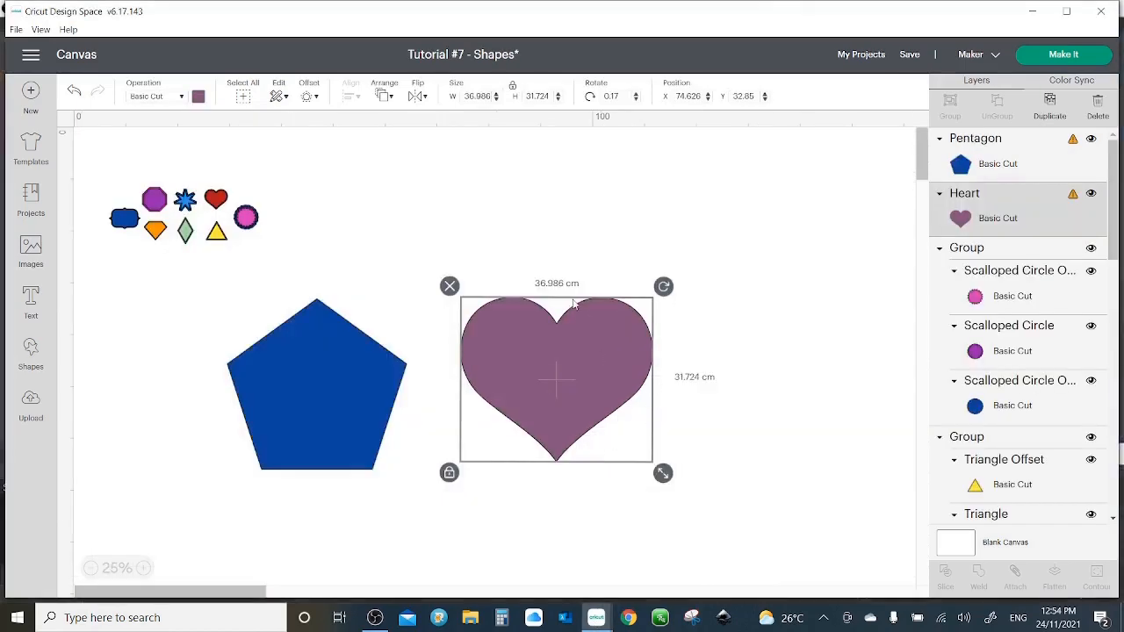
pyautogui.rightClick(603, 330)
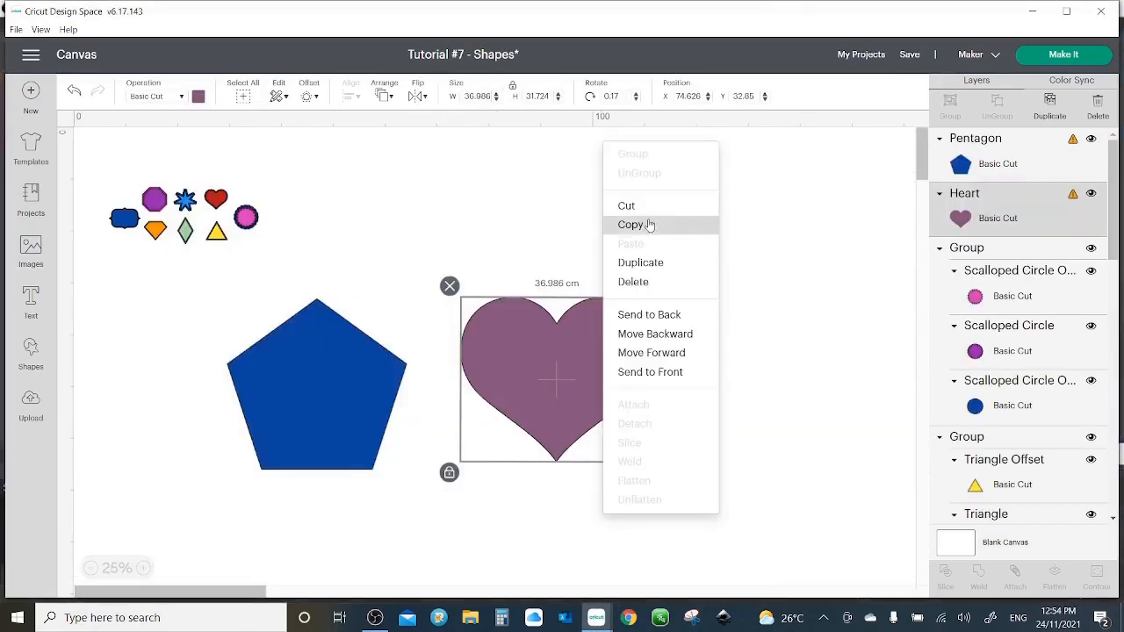
pyautogui.click(427, 194)
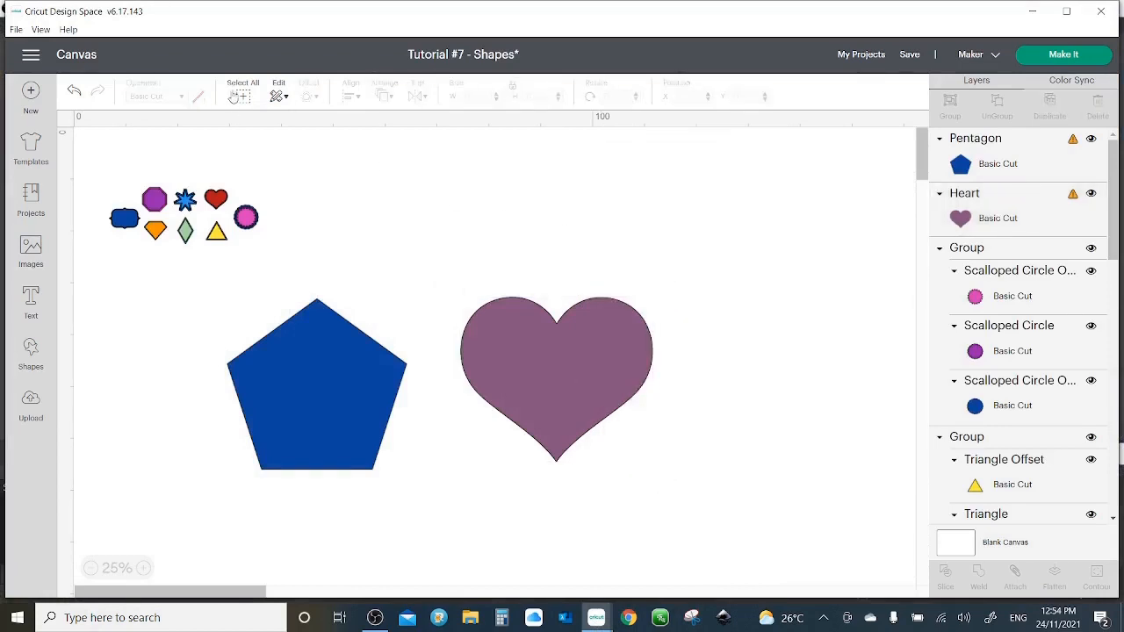
pyautogui.click(277, 95)
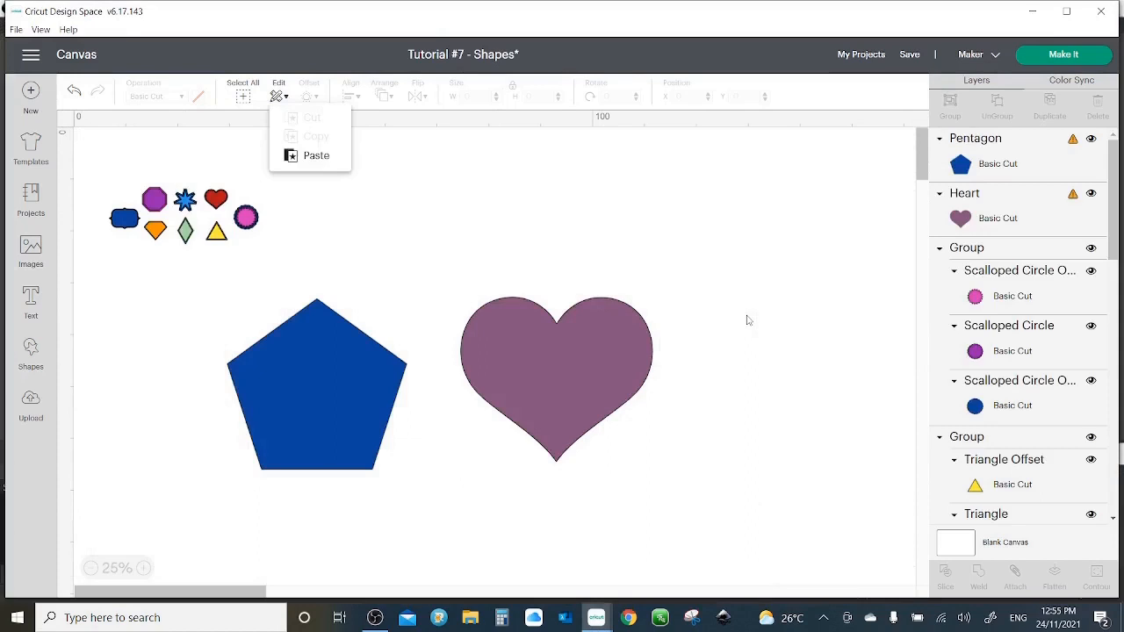
# Step: Cut the large purple heart from the Tutorial #7 - Shapes canvas
pyautogui.click(575, 347)
pyautogui.click(575, 347)
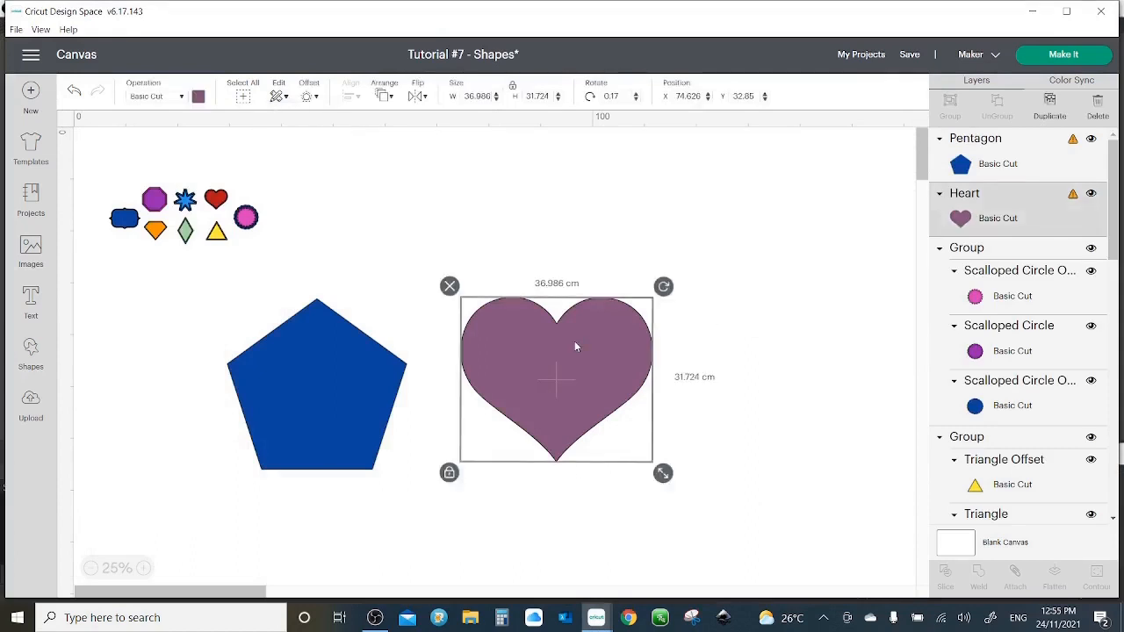
pyautogui.rightClick(575, 347)
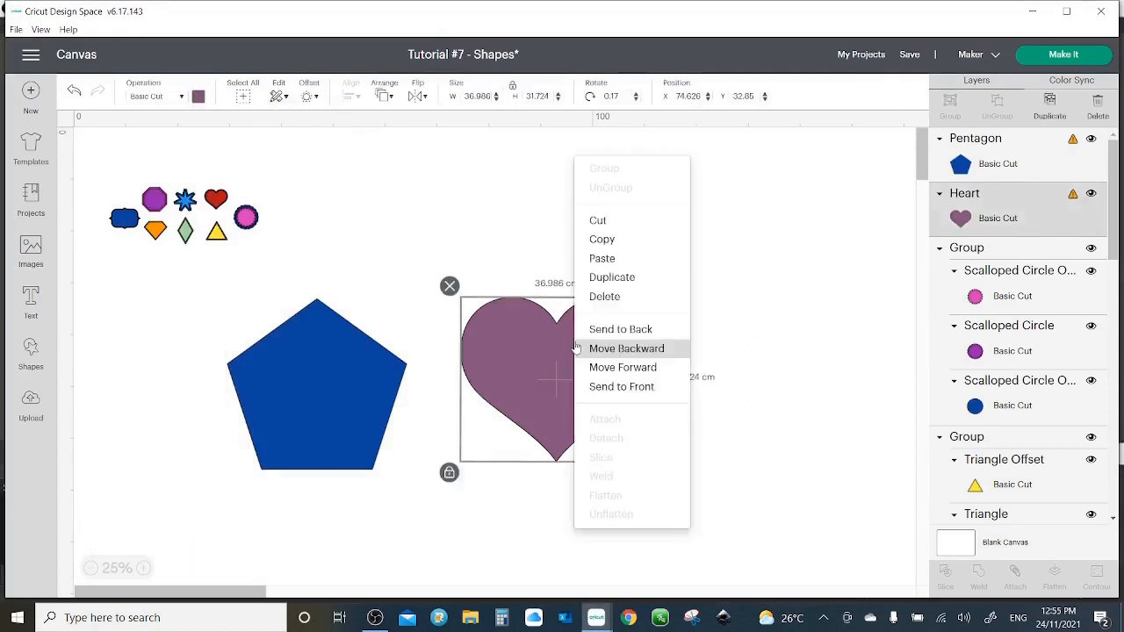
pyautogui.click(612, 225)
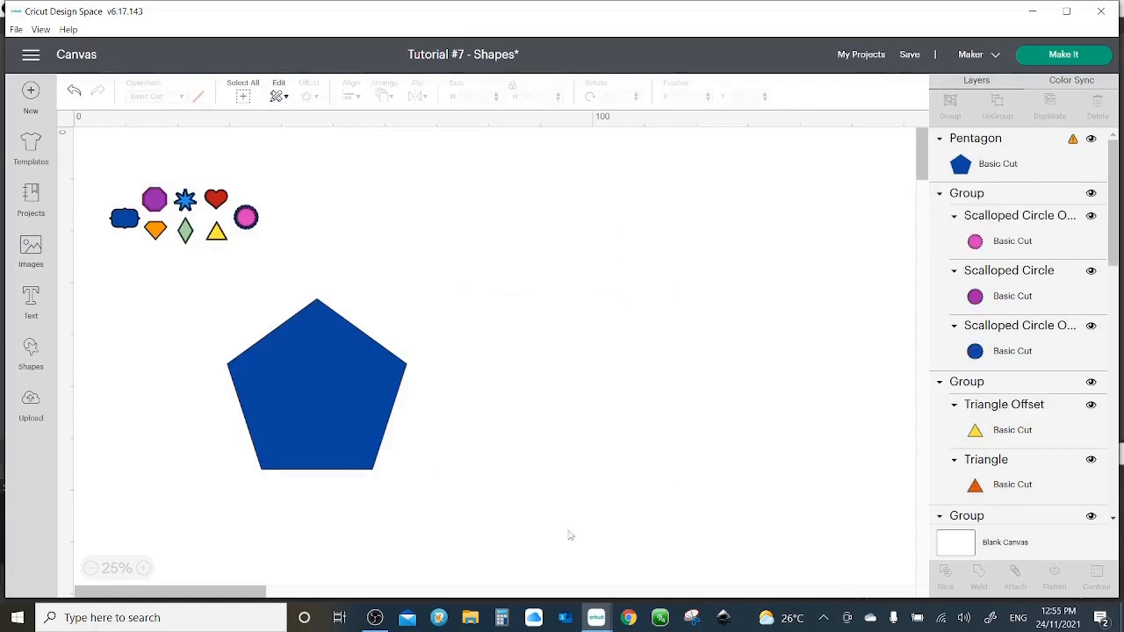
# Step: Look at the Untitled window, paste the cut heart back into Tutorial #7 - Shapes, and move it to about X 82.7, Y 29.3 beside the pentagon
pyautogui.moveTo(599, 619)
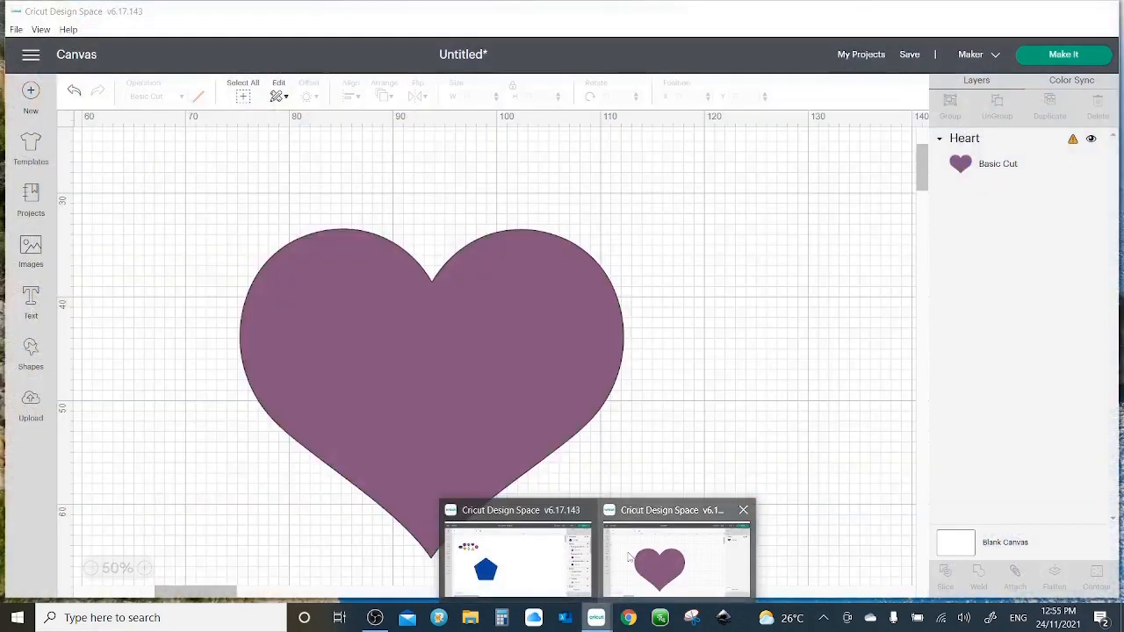
pyautogui.click(676, 558)
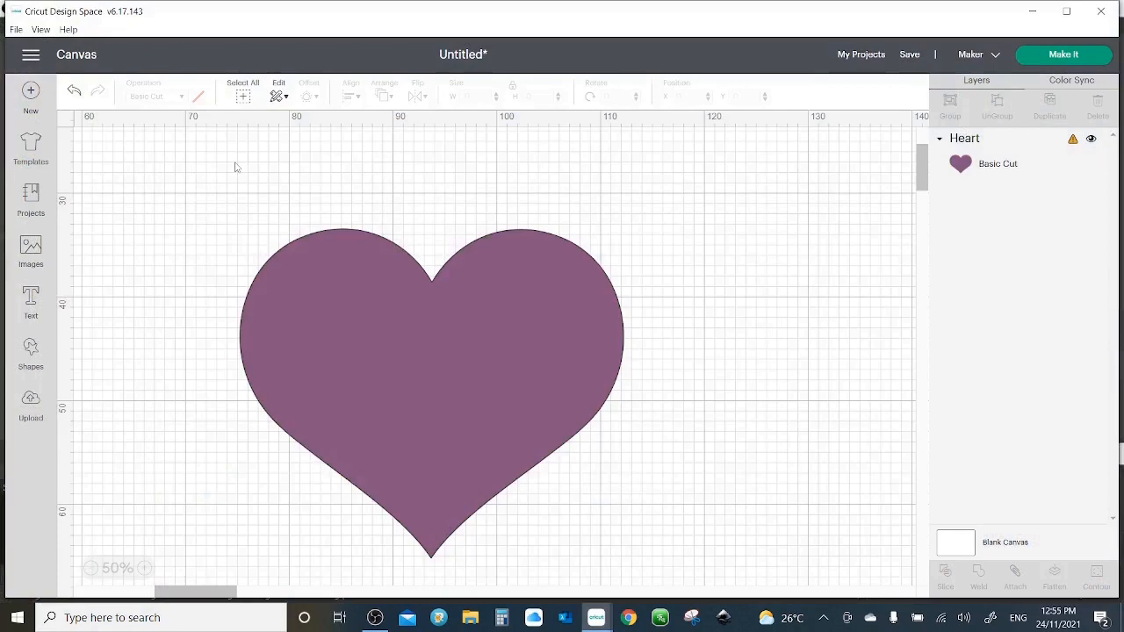
pyautogui.click(276, 97)
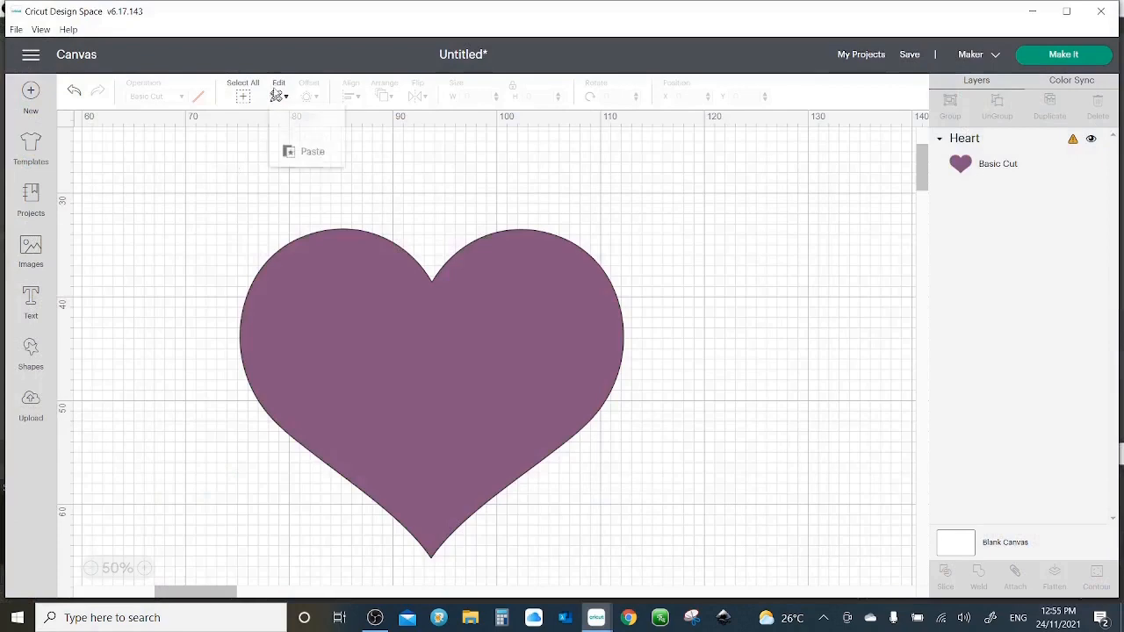
pyautogui.click(303, 156)
pyautogui.moveTo(401, 377); pyautogui.dragTo(525, 367)
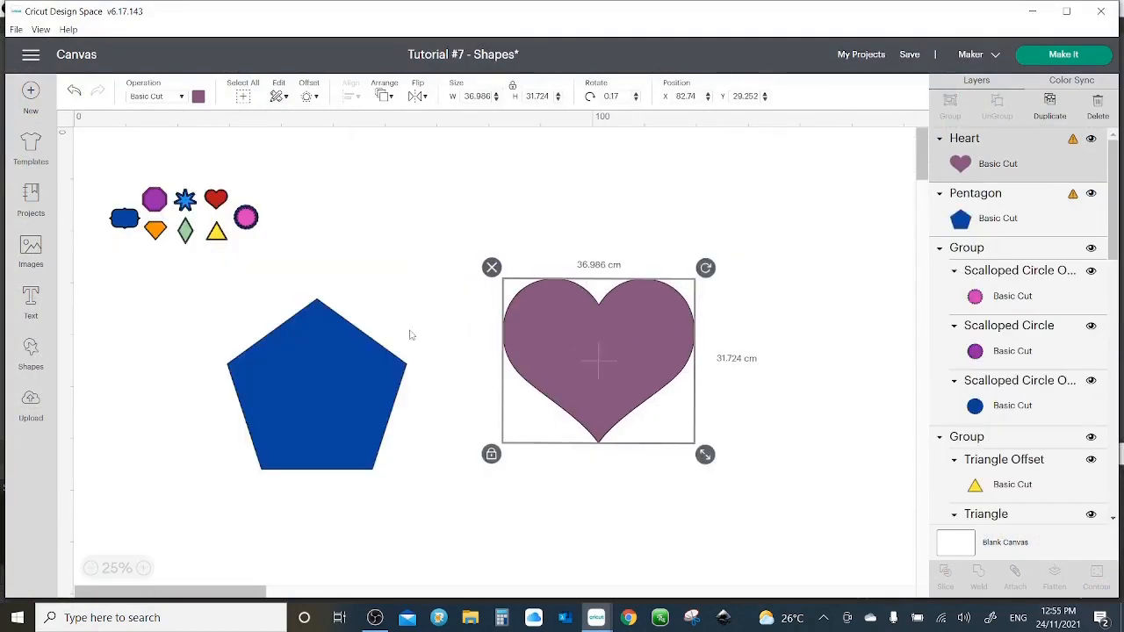
# Step: Apply an offset of 0.67 cm with rounded corners around the large heart, comparing the square and rounded corner options
pyautogui.click(309, 97)
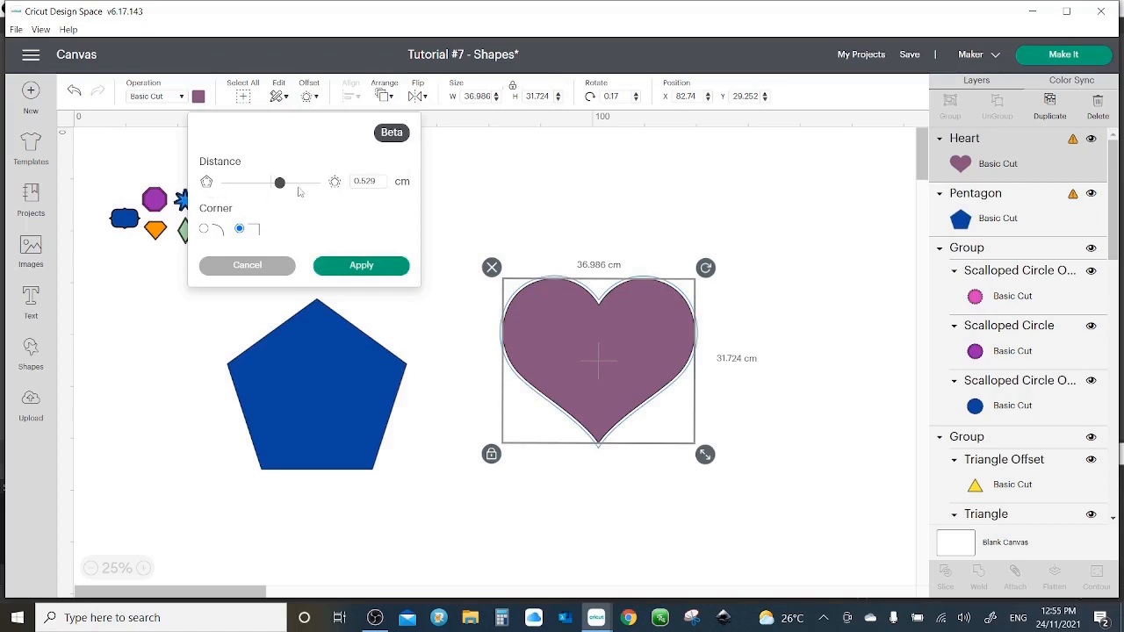
pyautogui.moveTo(280, 182)
pyautogui.mouseDown()
pyautogui.moveTo(302, 185)
pyautogui.moveTo(252, 184)
pyautogui.moveTo(282, 186)
pyautogui.mouseUp()
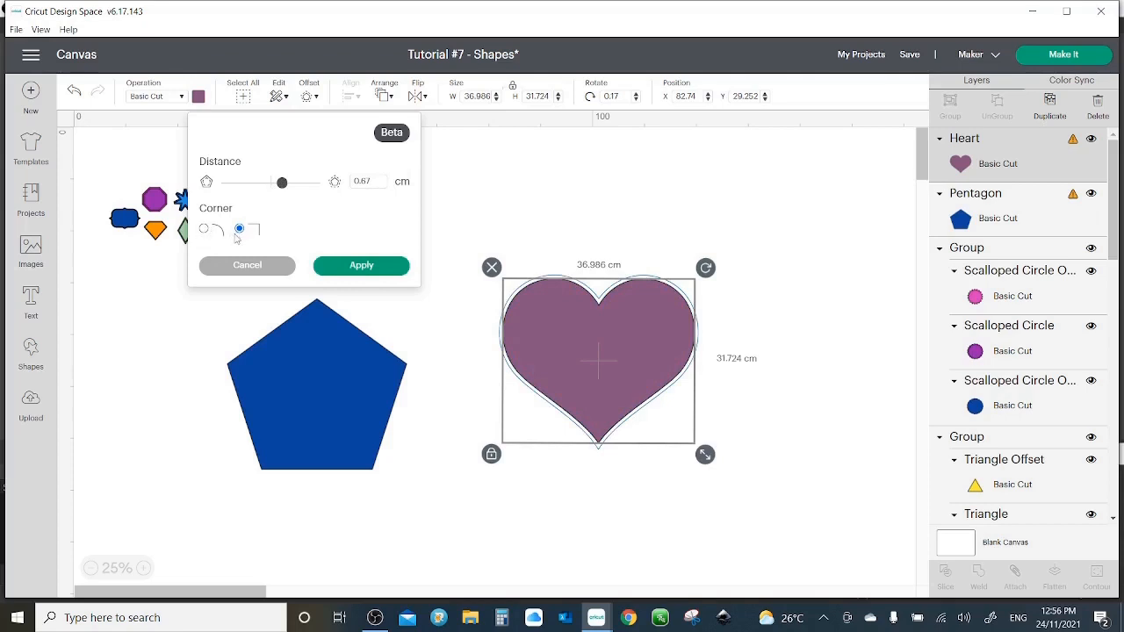
pyautogui.click(205, 231)
pyautogui.click(243, 231)
pyautogui.click(203, 231)
pyautogui.click(363, 268)
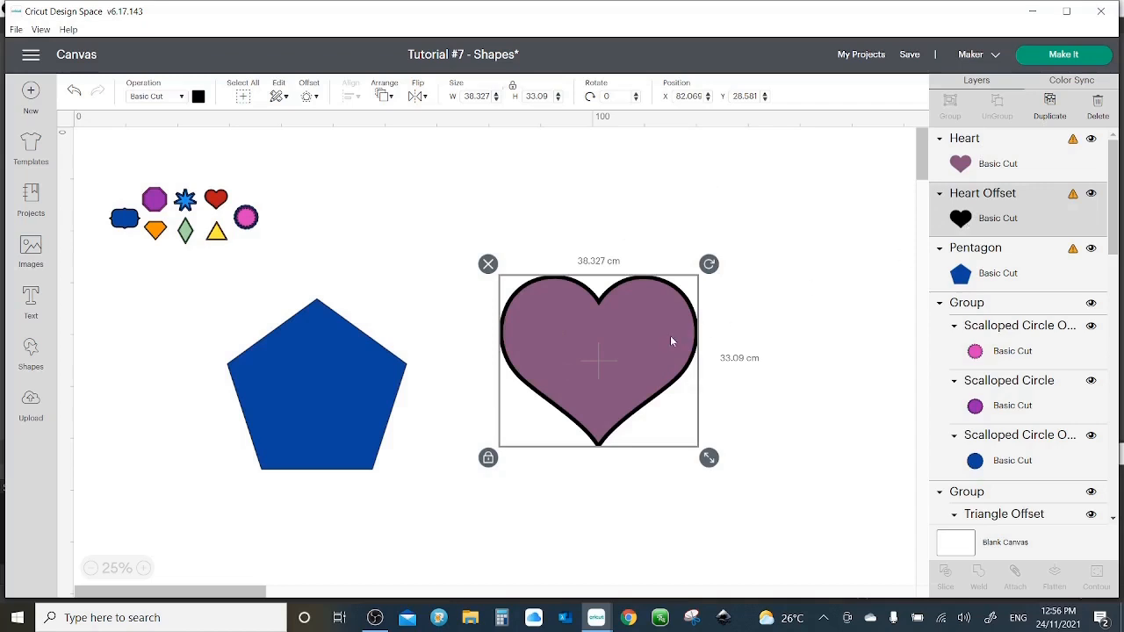
# Step: Move the purple heart off its black offset and back over it, and center the two shapes on each other
pyautogui.moveTo(670, 336); pyautogui.dragTo(800, 187)
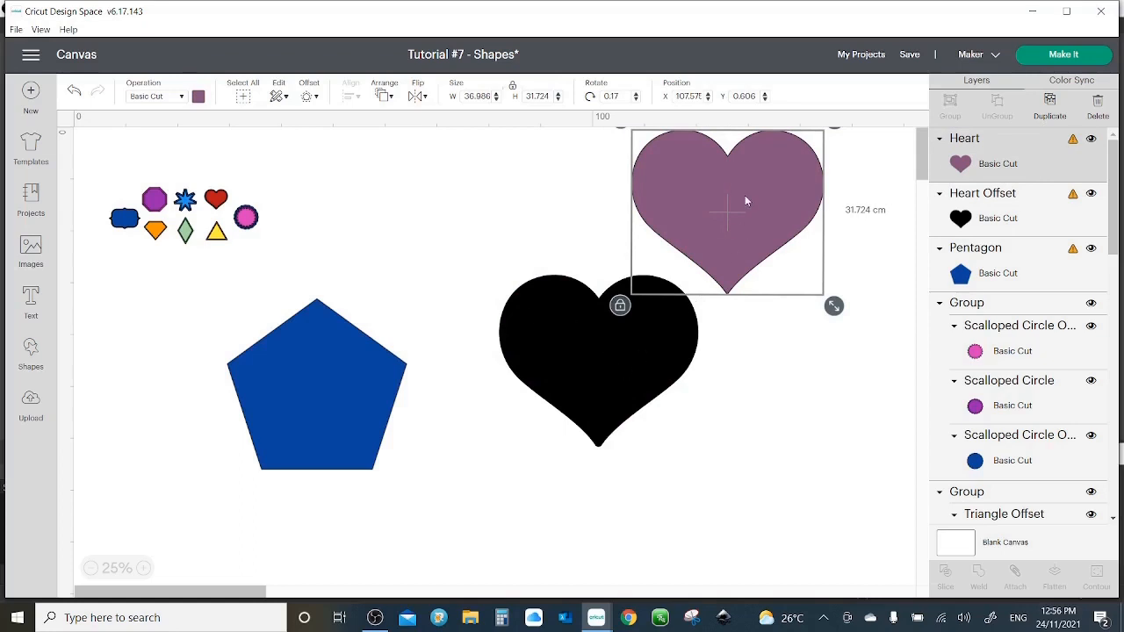
pyautogui.moveTo(744, 195); pyautogui.dragTo(515, 497)
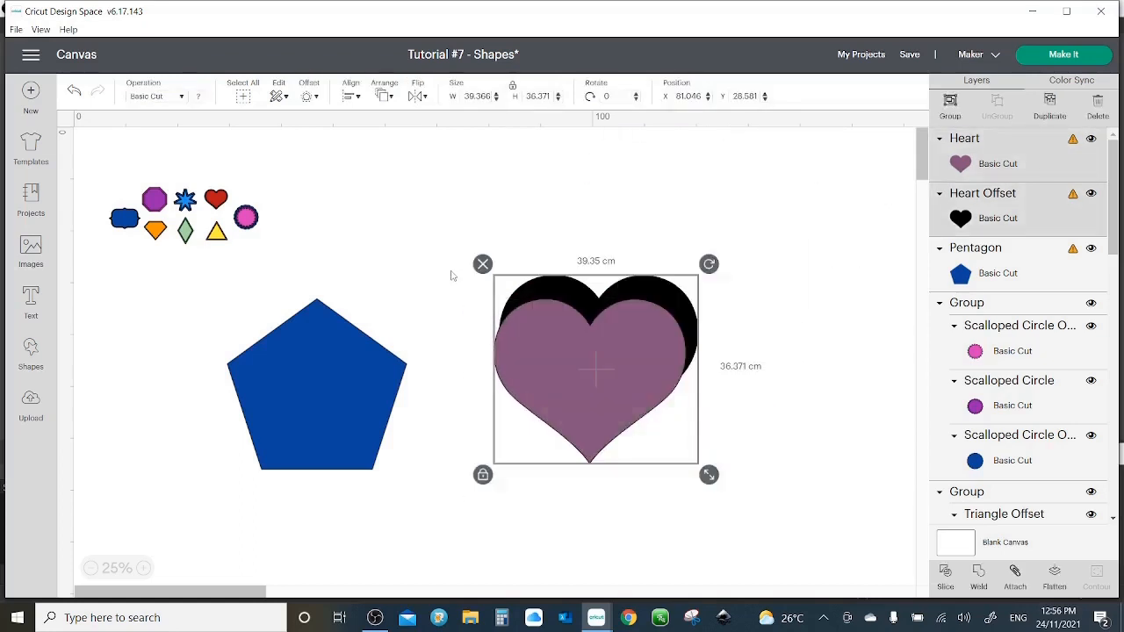
pyautogui.click(352, 95)
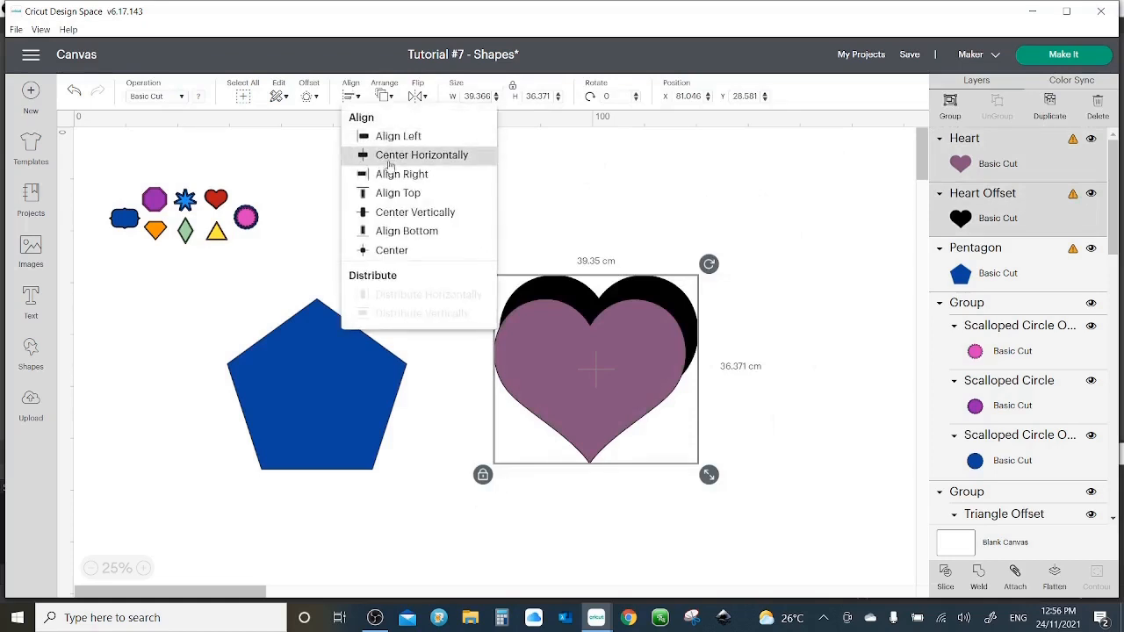
pyautogui.click(392, 251)
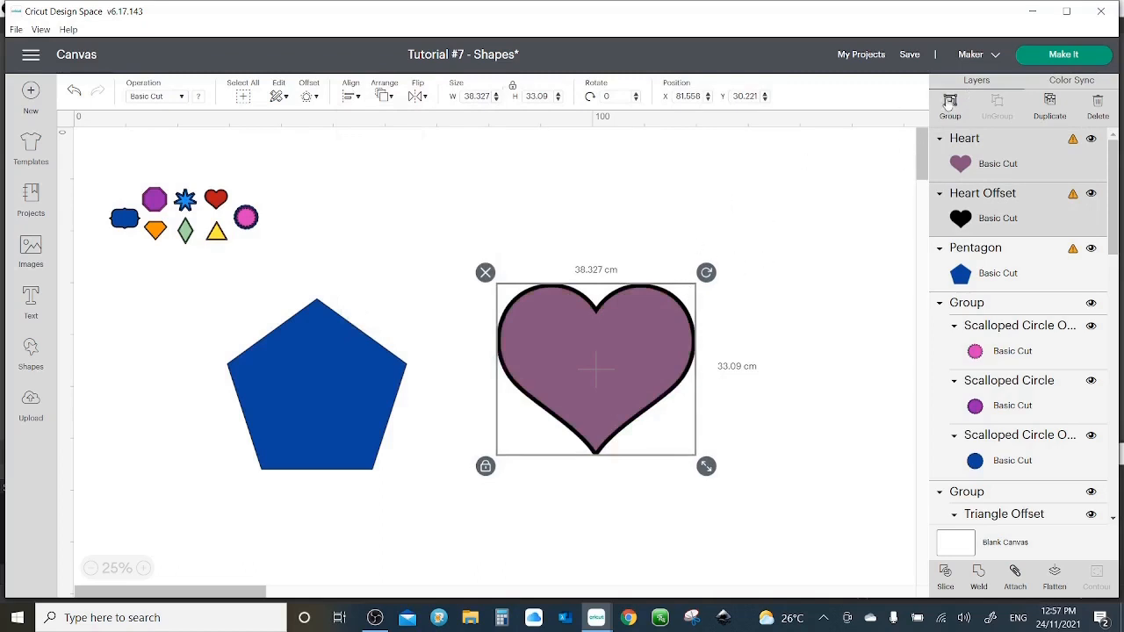
# Step: Group the purple heart with its black offset and deselect the group
pyautogui.click(950, 105)
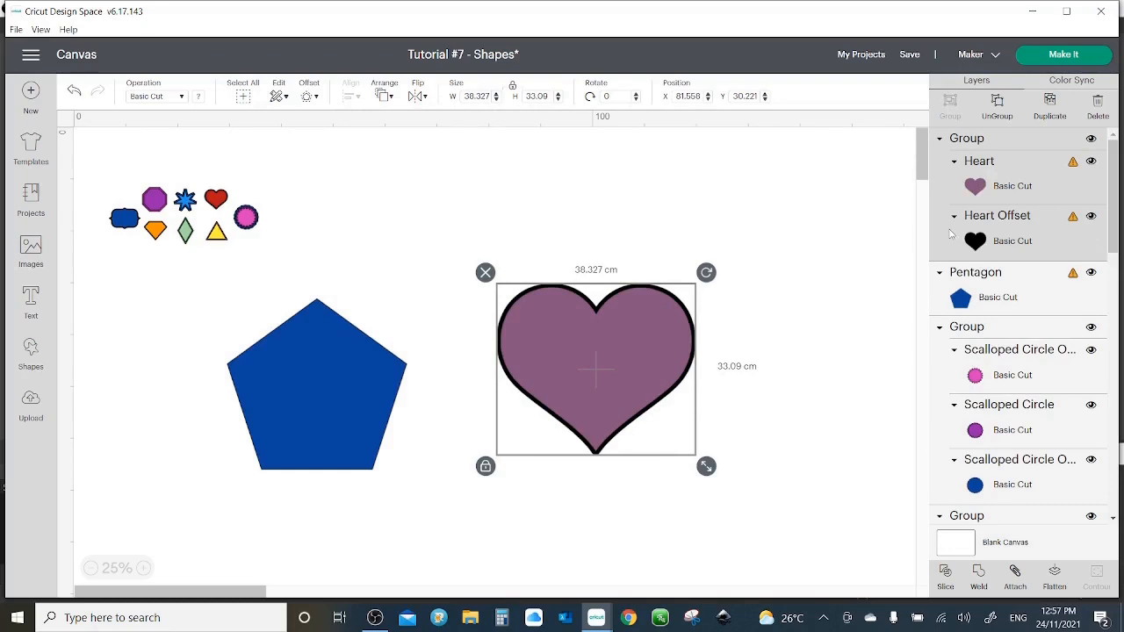
pyautogui.click(832, 257)
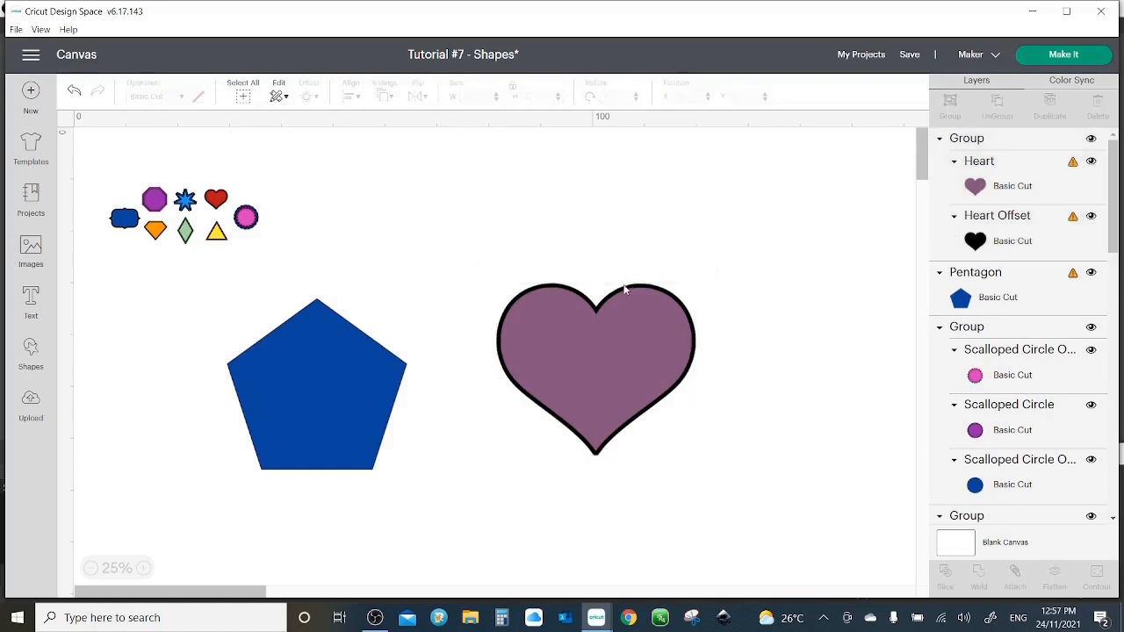
# Step: Recolour the black offset layer of the grouped heart with the purple material colour
pyautogui.click(1013, 234)
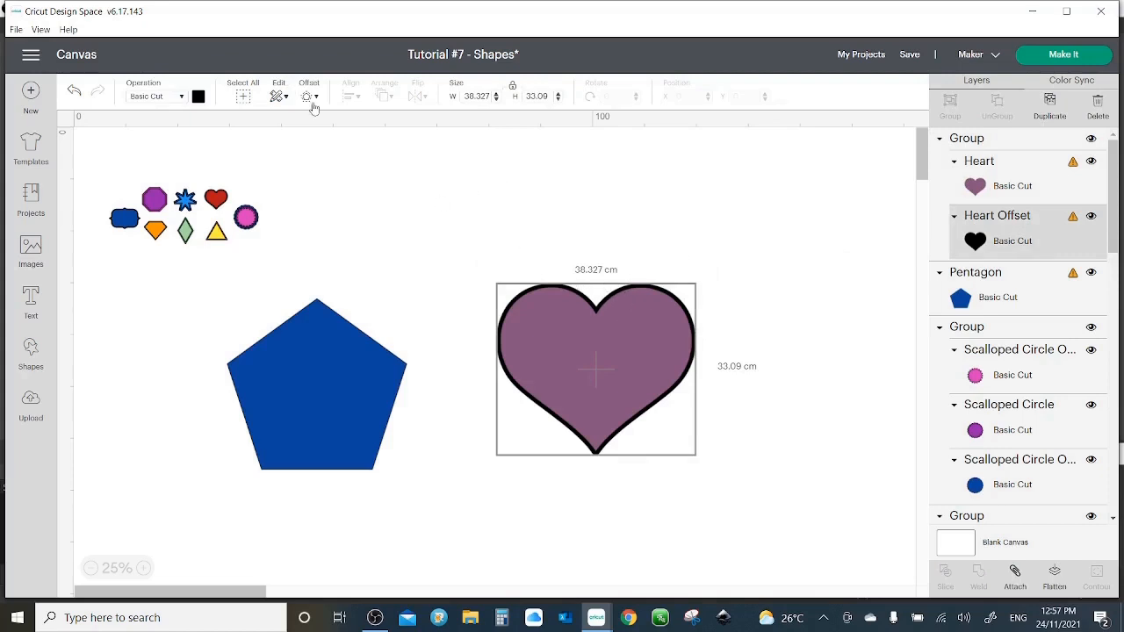
pyautogui.click(197, 97)
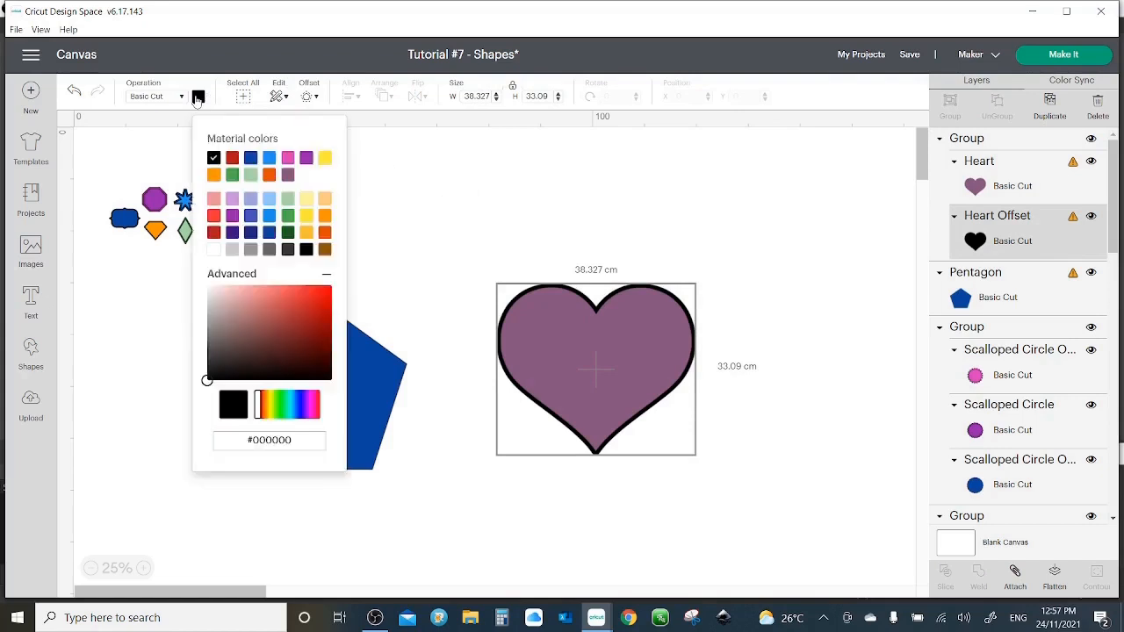
pyautogui.click(305, 159)
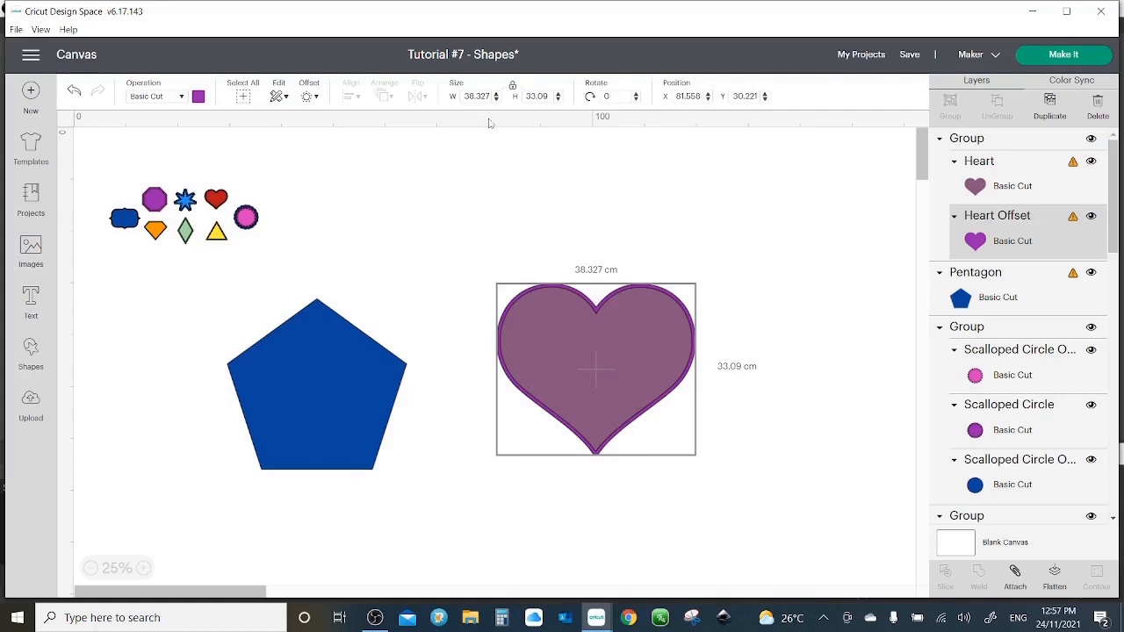
# Step: Resize the heart group freehand to about 35 cm wide, and set its exact width to 29.21 cm
pyautogui.click(547, 295)
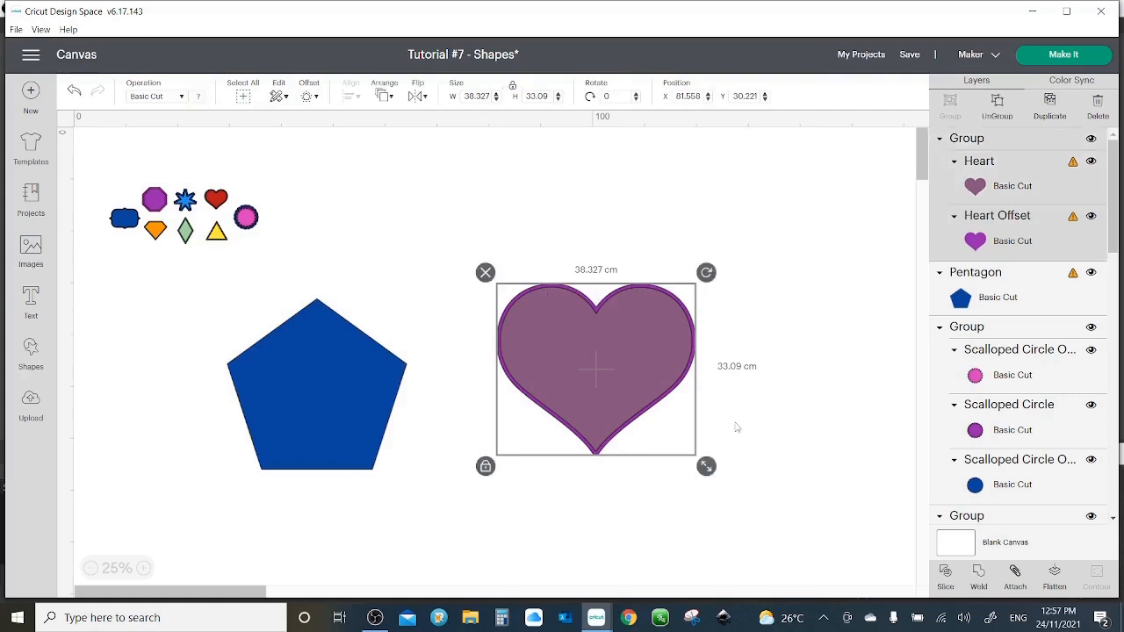
pyautogui.moveTo(707, 466); pyautogui.dragTo(658, 453)
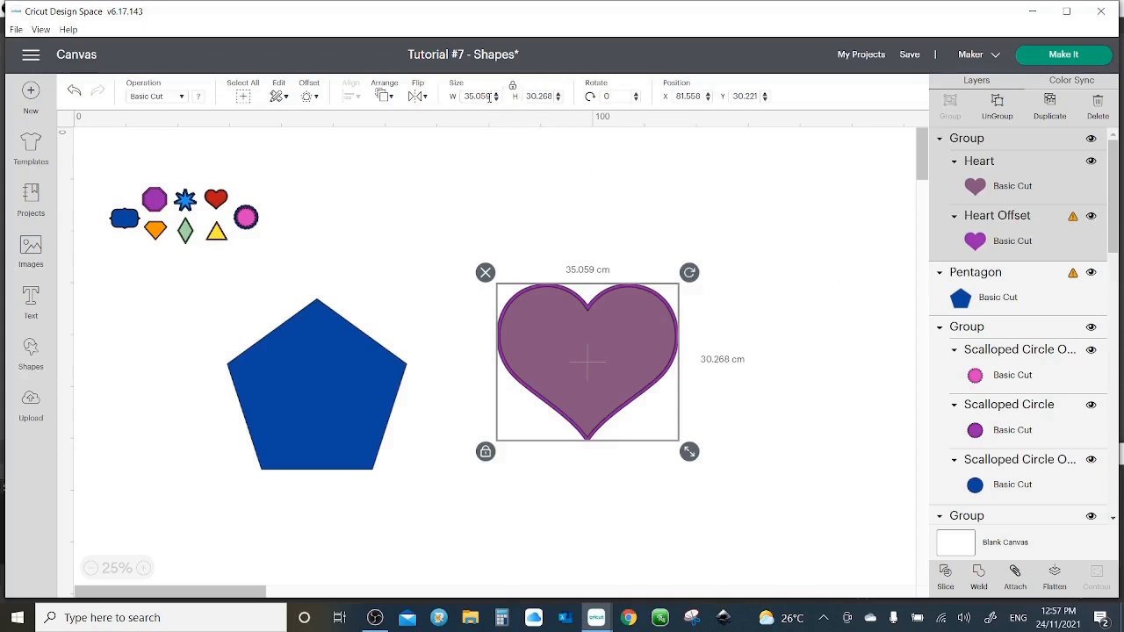
pyautogui.moveTo(489, 97); pyautogui.dragTo(454, 102)
pyautogui.press('BackSpace')
pyautogui.write('29.21')
pyautogui.press('Return')
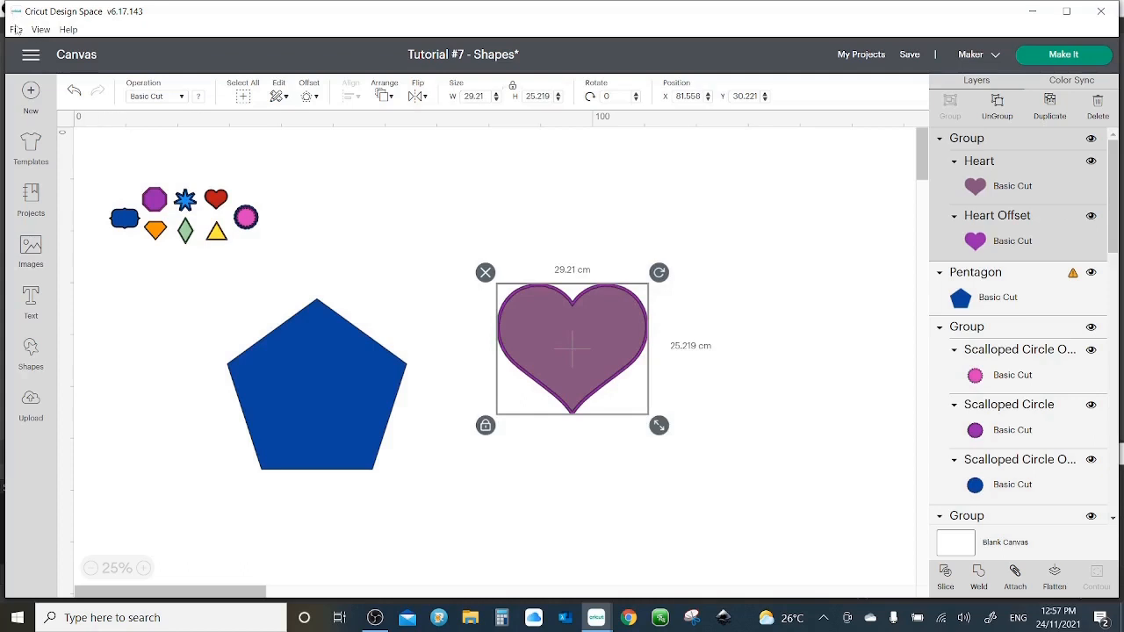
# Step: Check in the application settings where the imperial and metric units are chosen, and close the settings
pyautogui.click(32, 56)
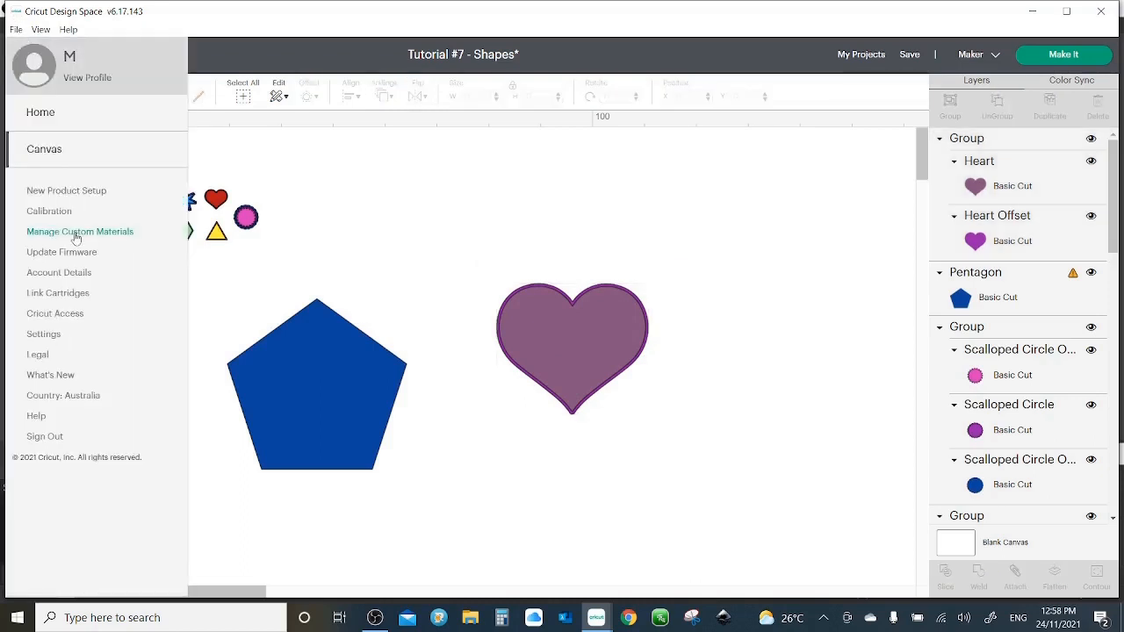
pyautogui.click(44, 335)
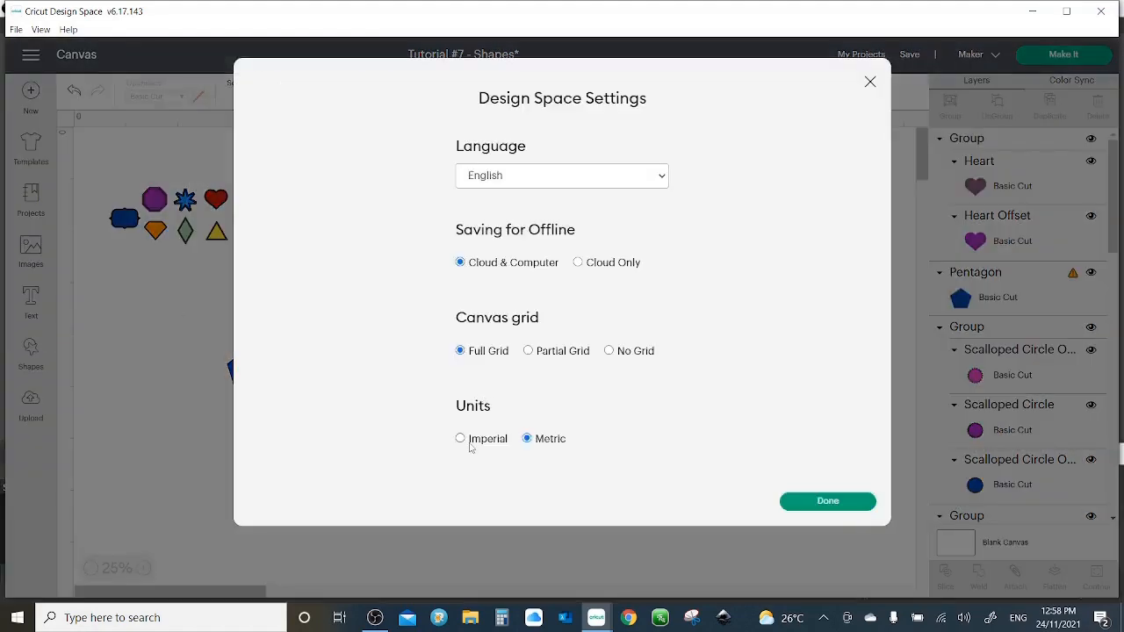
pyautogui.click(844, 509)
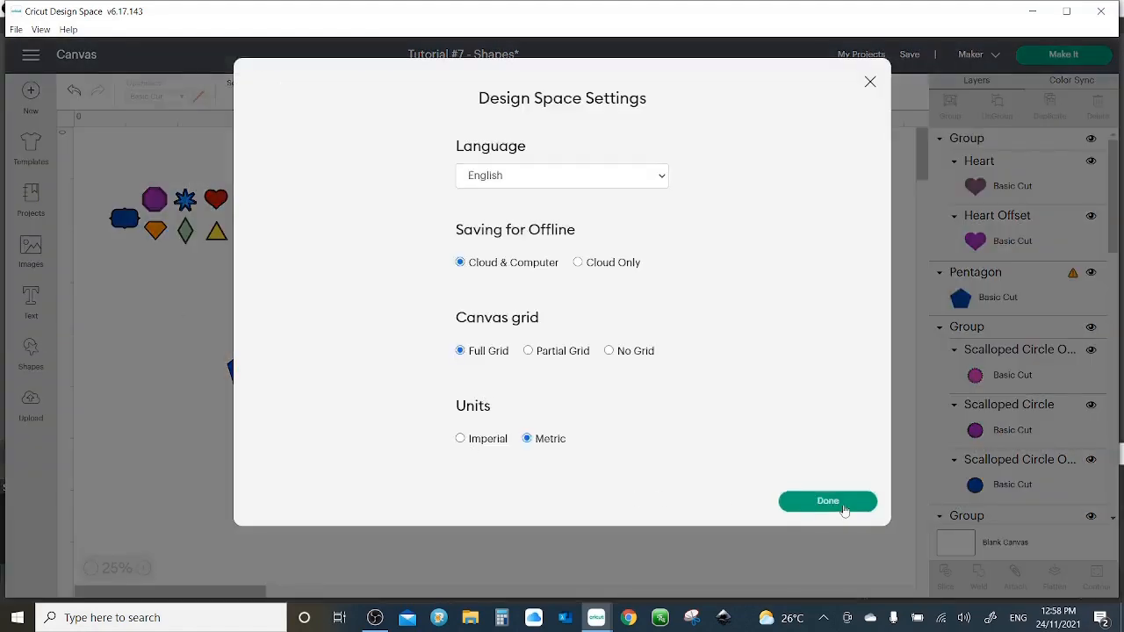
# Step: Rotate the heart group freehand to about 354 degrees and turn it back nearly upright
pyautogui.click(597, 365)
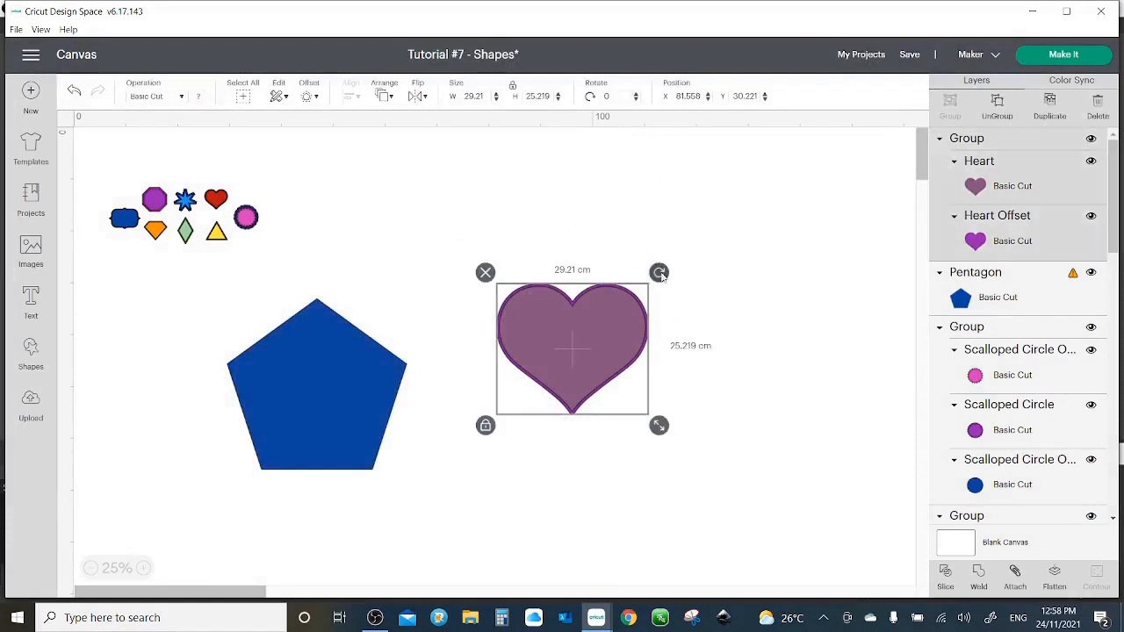
pyautogui.moveTo(660, 275); pyautogui.dragTo(670, 221)
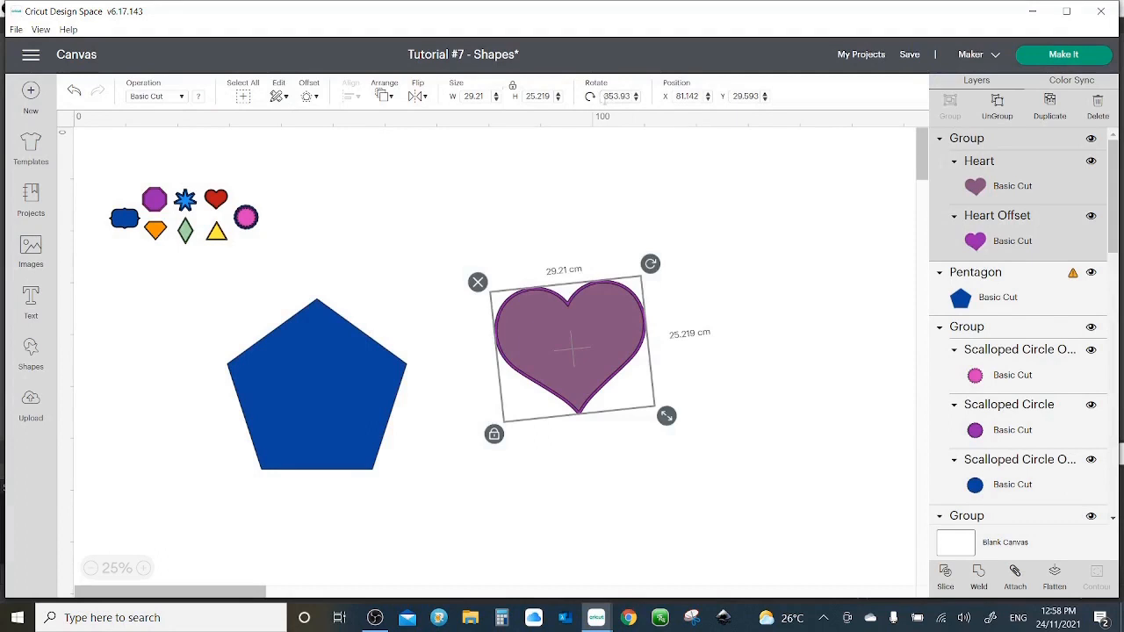
pyautogui.click(605, 96)
pyautogui.click(722, 235)
pyautogui.click(630, 304)
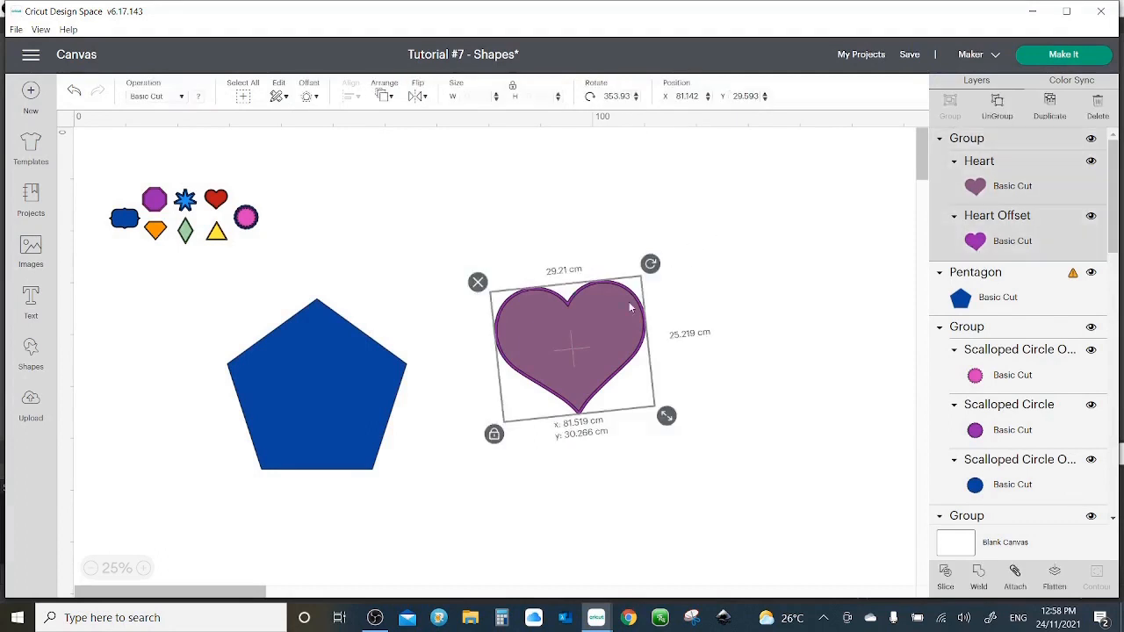
pyautogui.moveTo(650, 265)
pyautogui.mouseDown()
pyautogui.moveTo(666, 283)
pyautogui.moveTo(659, 273)
pyautogui.mouseUp()
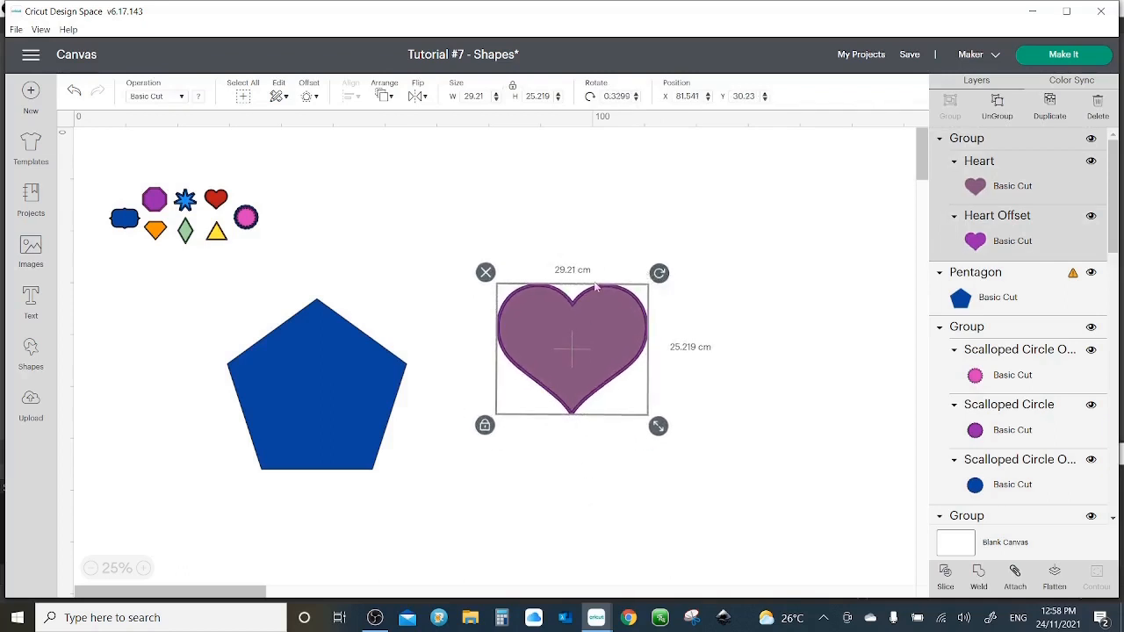
# Step: Try exact rotations of 90 and 180 degrees on the heart group, and turn it freehand to about 358 degrees
pyautogui.click(612, 97)
pyautogui.press('Return')
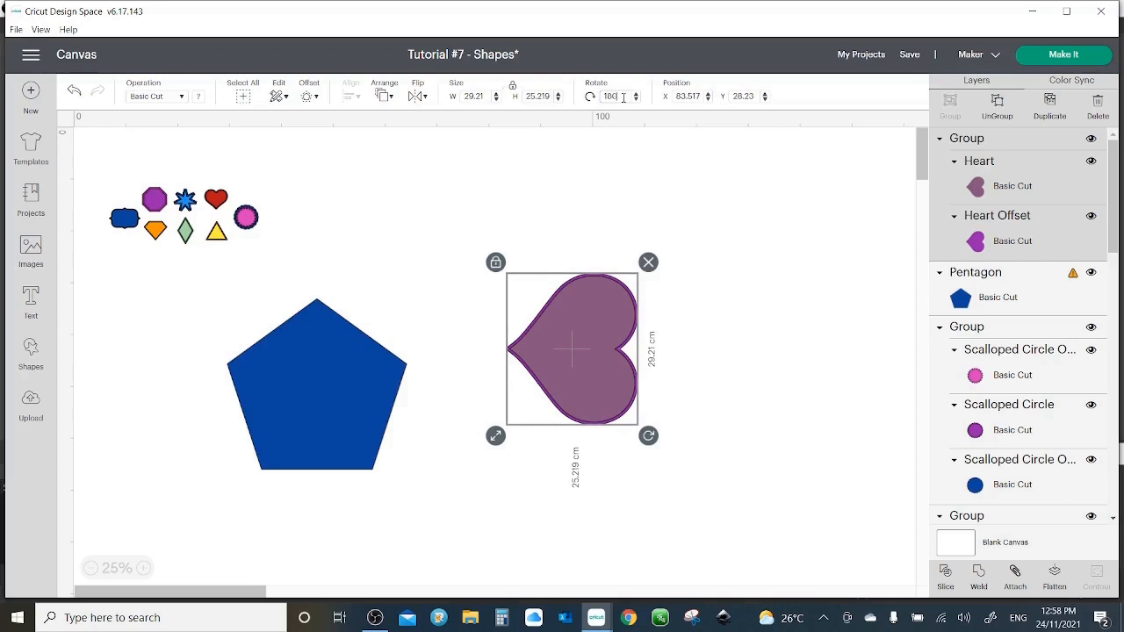
pyautogui.write('180')
pyautogui.press('Return')
pyautogui.hotkey('ctrl', 'z')
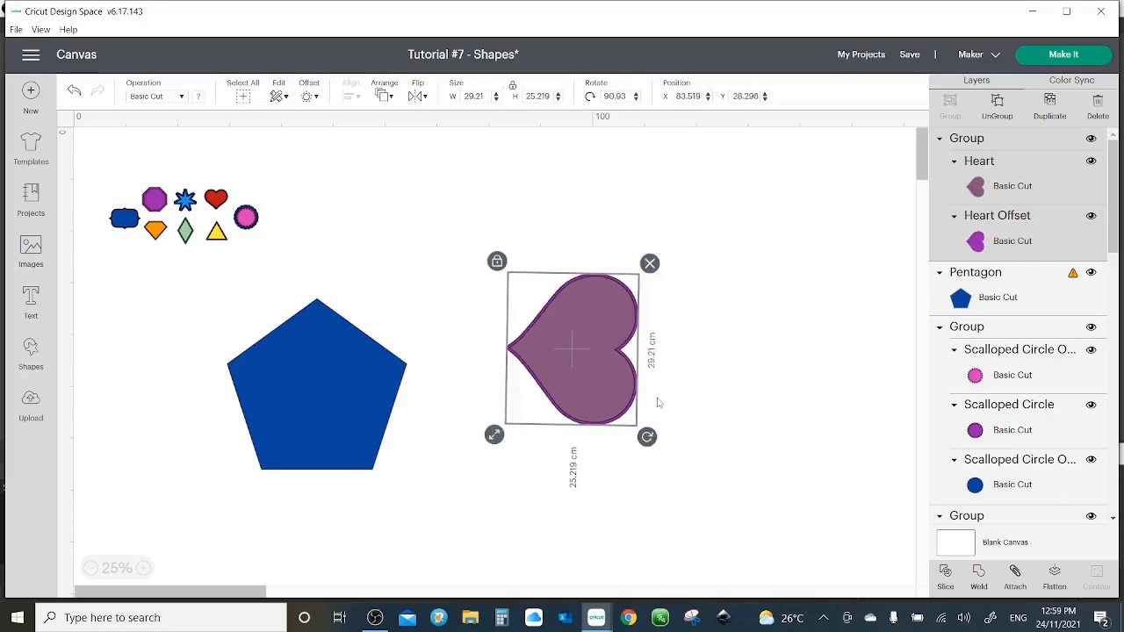
pyautogui.moveTo(649, 439); pyautogui.dragTo(659, 272)
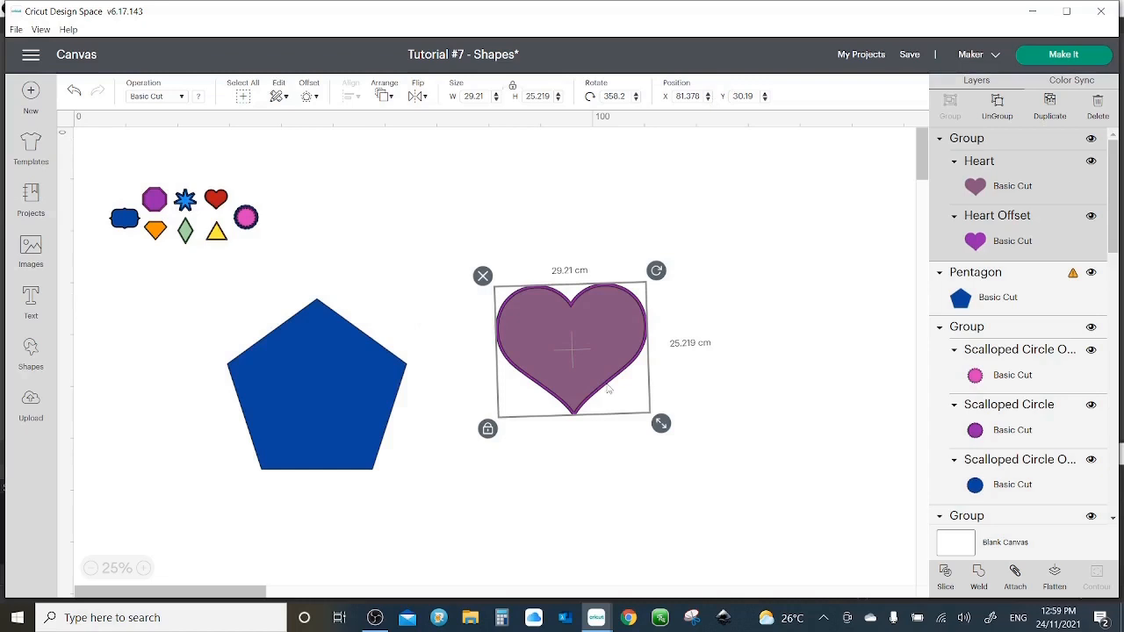
# Step: Move the heart group freehand to about Y 41.9, set its position to X 5, Y 5, and nudge it slightly
pyautogui.moveTo(608, 389); pyautogui.dragTo(696, 451)
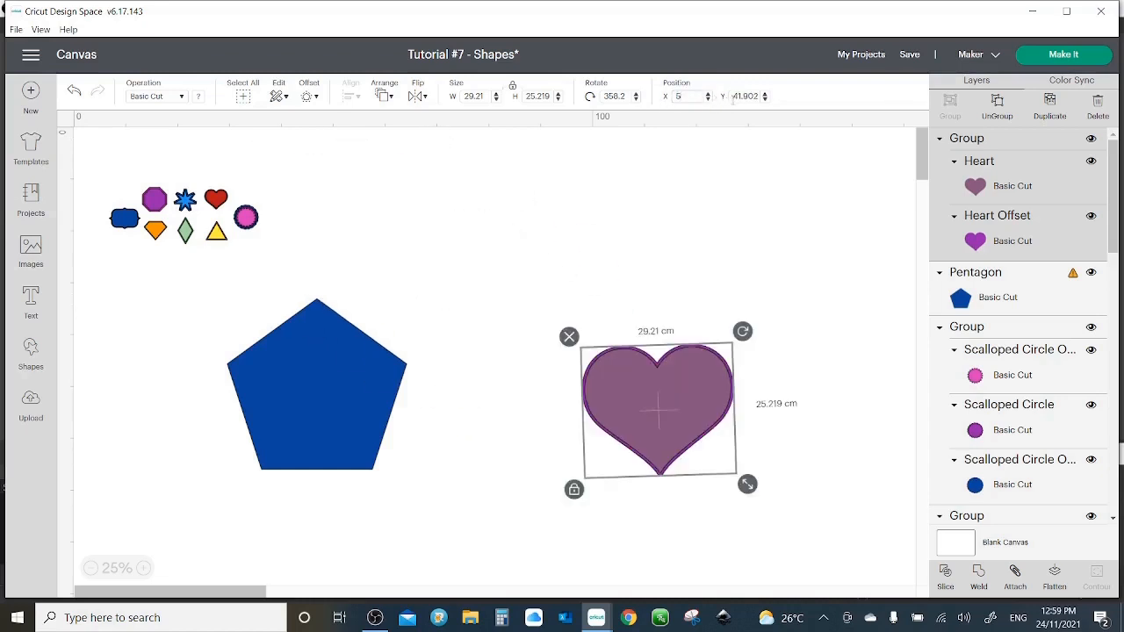
pyautogui.click(759, 95)
pyautogui.press('BackSpace')
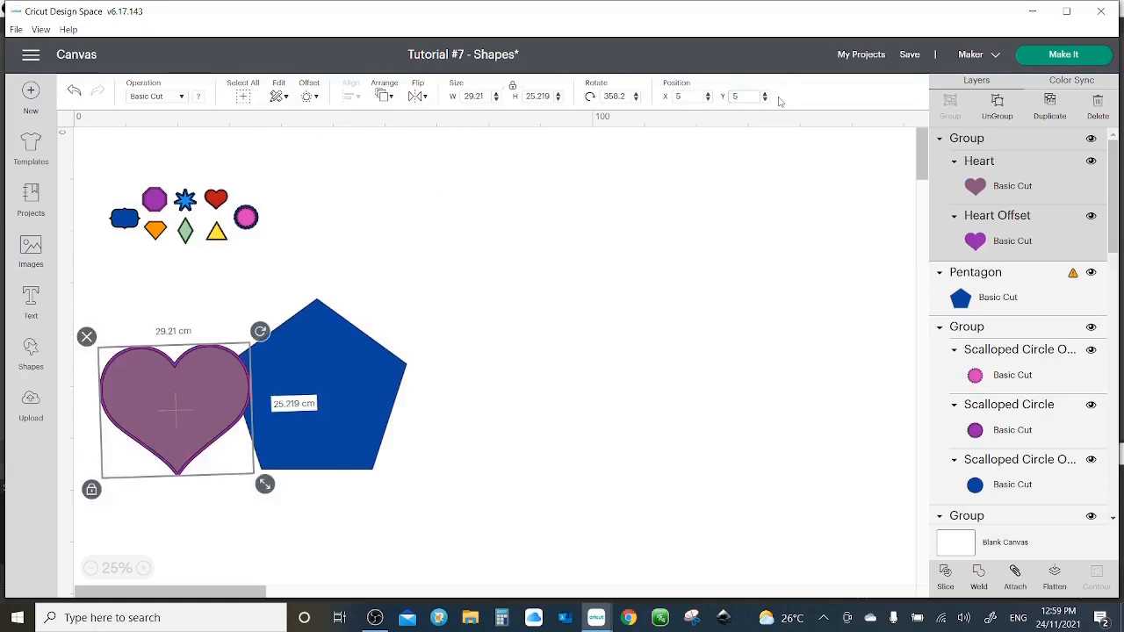
pyautogui.press('Return')
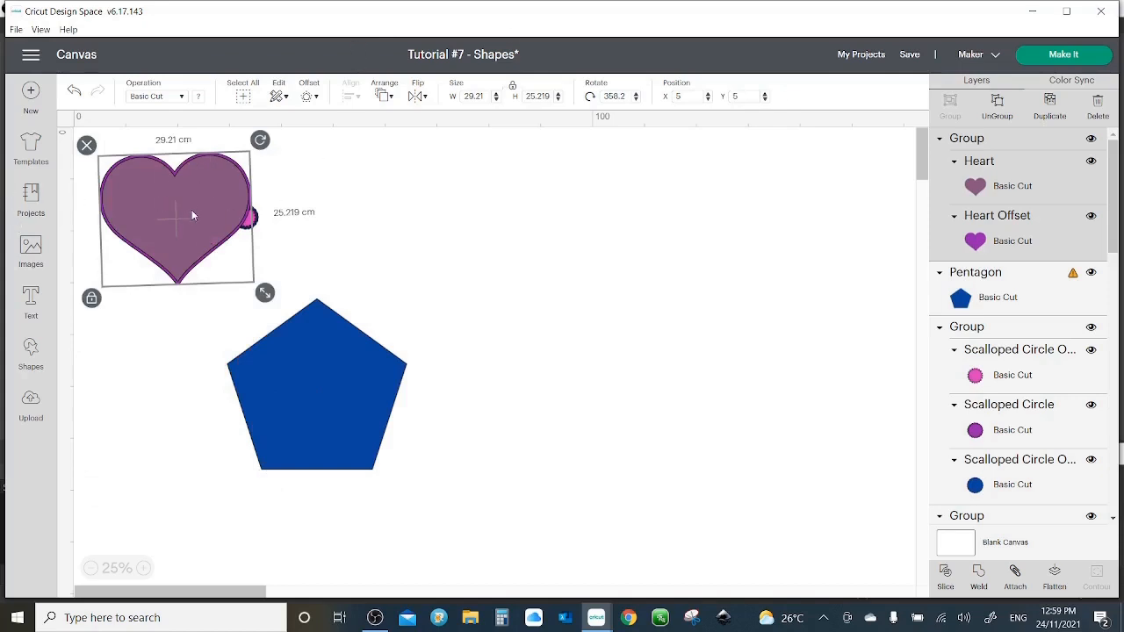
pyautogui.moveTo(193, 215)
pyautogui.mouseDown()
pyautogui.moveTo(218, 216)
pyautogui.moveTo(211, 229)
pyautogui.moveTo(195, 213)
pyautogui.mouseUp()
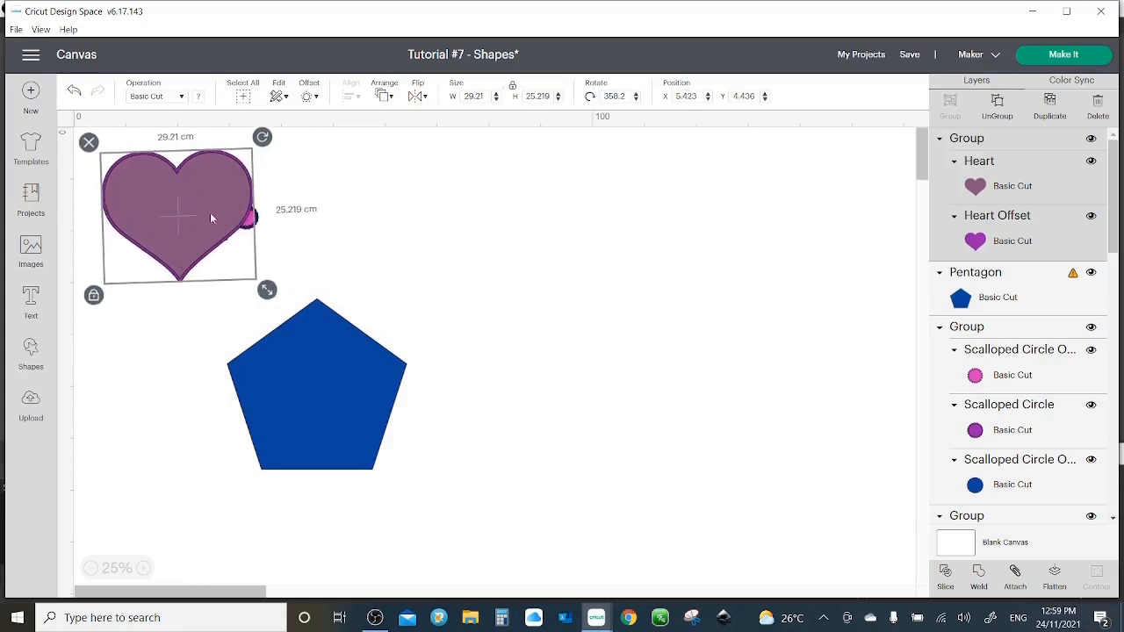
# Step: Move the heart group back to the pentagon's right at about X 94, Y 20 and straighten it to about 0.6 degrees
pyautogui.moveTo(193, 216); pyautogui.dragTo(648, 290)
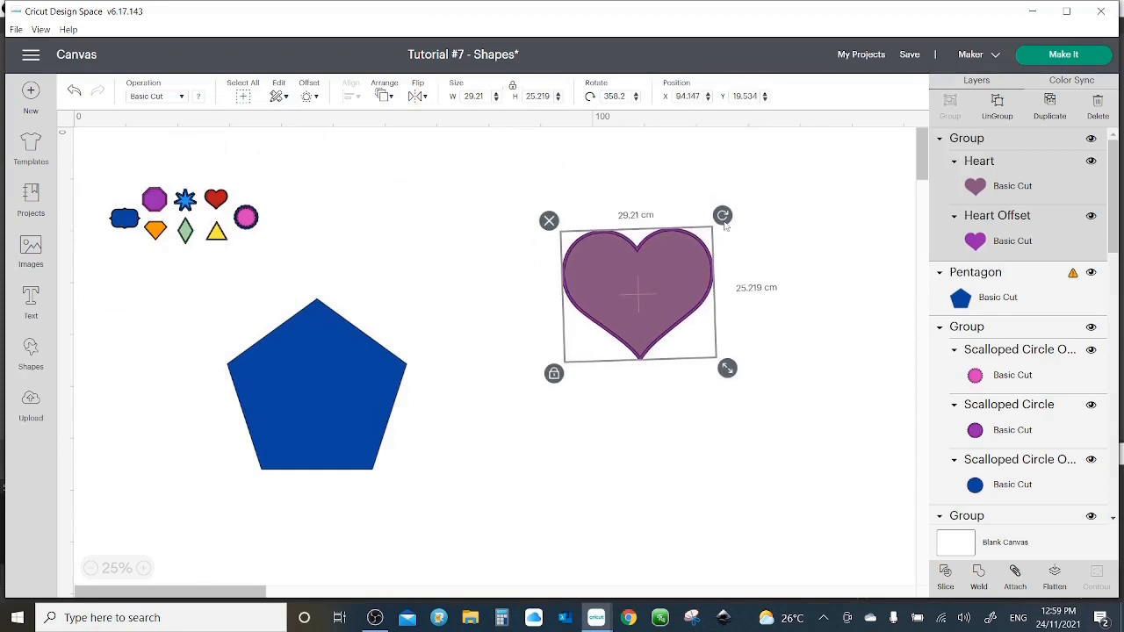
pyautogui.moveTo(723, 217); pyautogui.dragTo(725, 219)
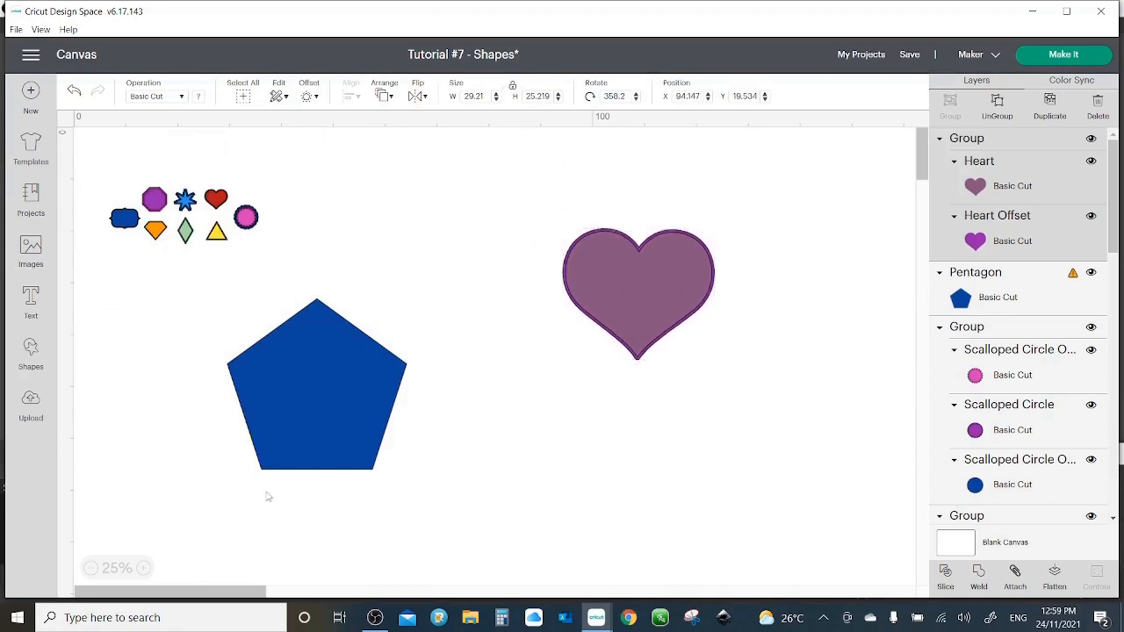
pyautogui.click(146, 568)
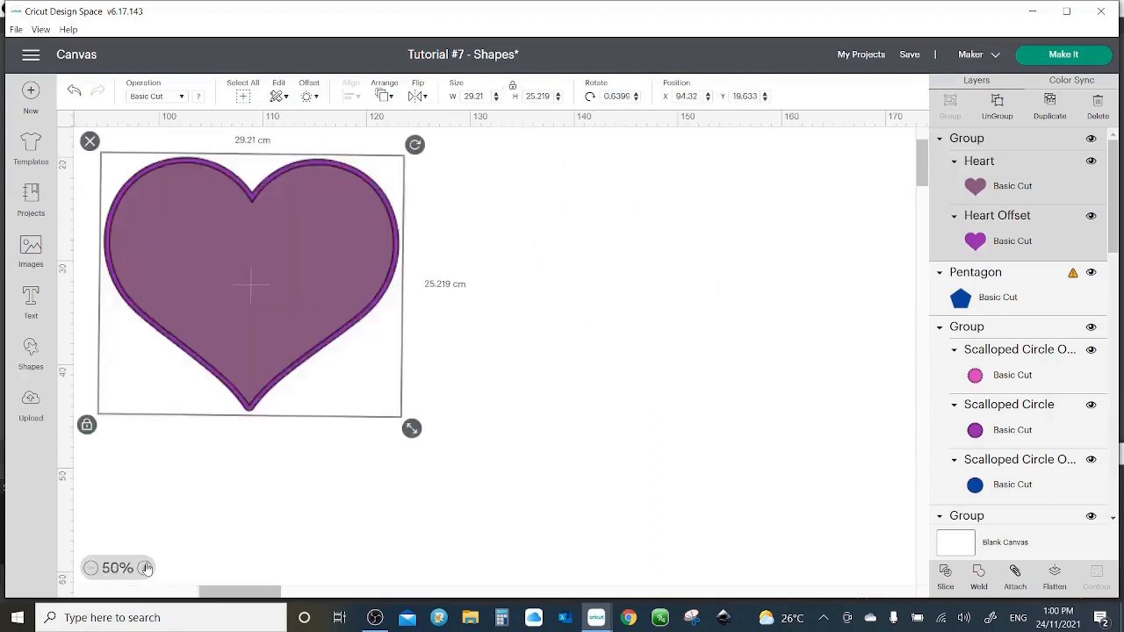
pyautogui.click(145, 568)
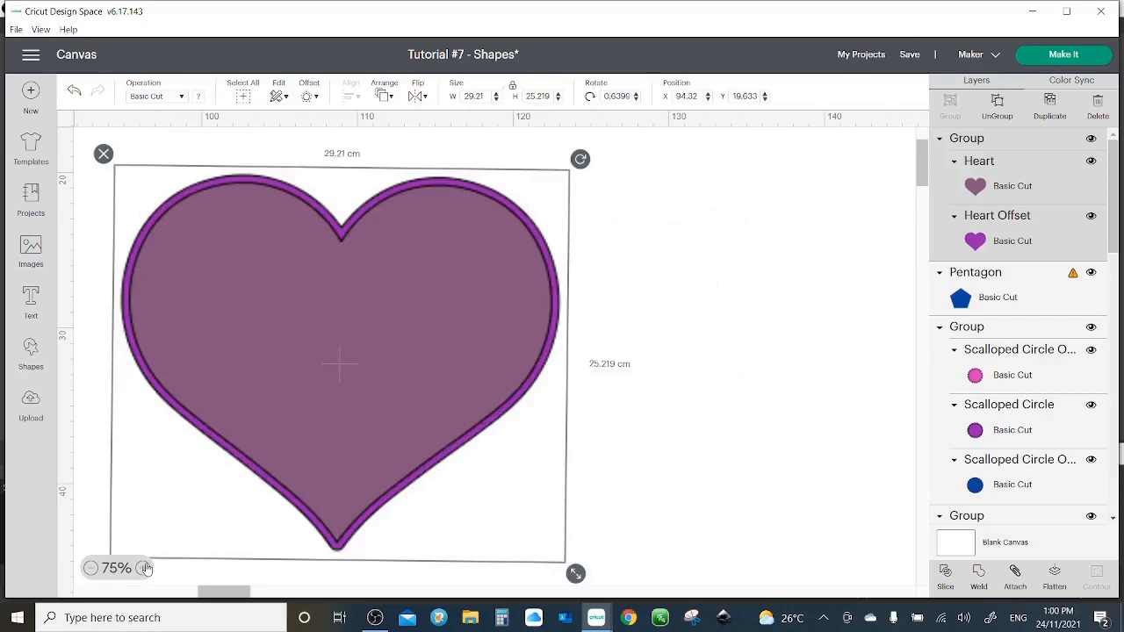
pyautogui.click(91, 569)
pyautogui.click(91, 569)
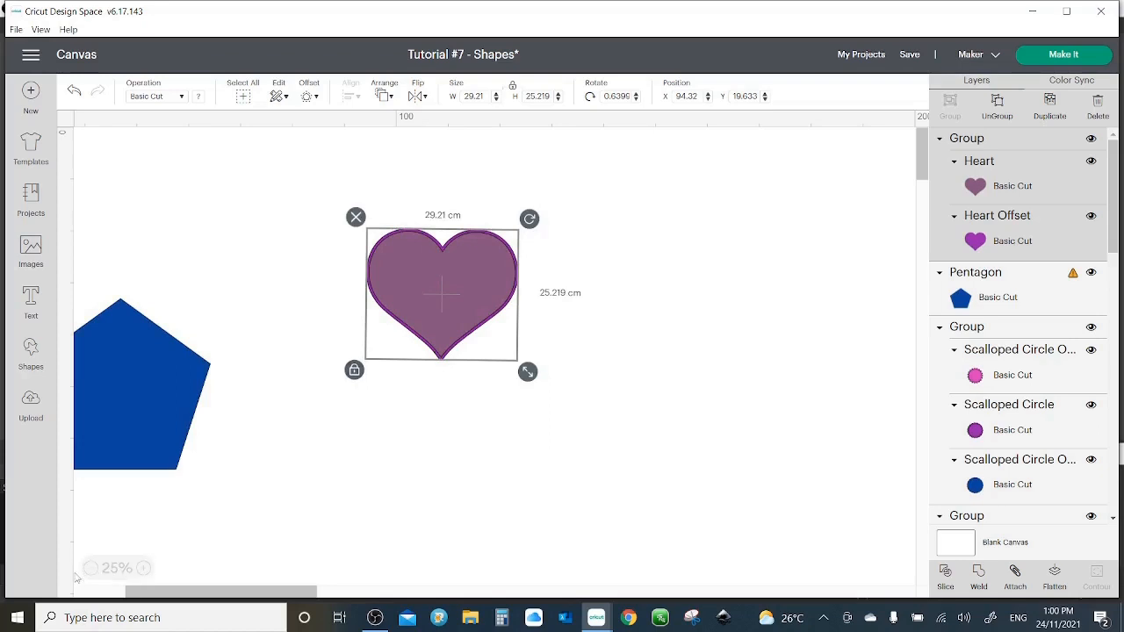
# Step: Move the pentagon beside the heart at about X 54, Y 18, and group it with the heart group
pyautogui.click(316, 444)
pyautogui.moveTo(178, 384); pyautogui.dragTo(305, 309)
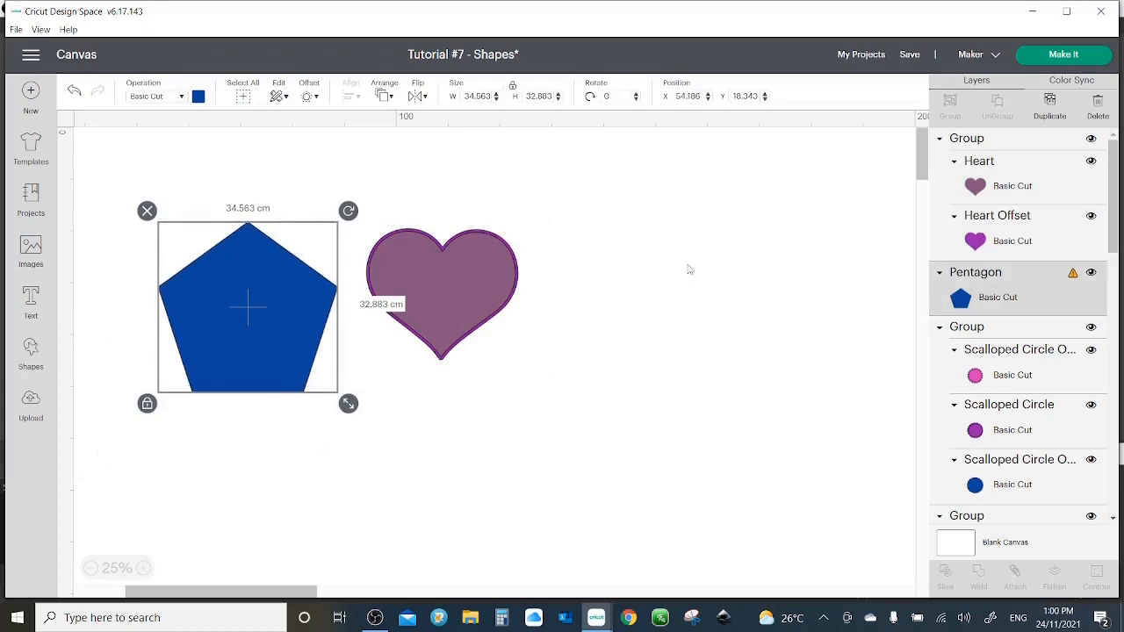
pyautogui.click(603, 211)
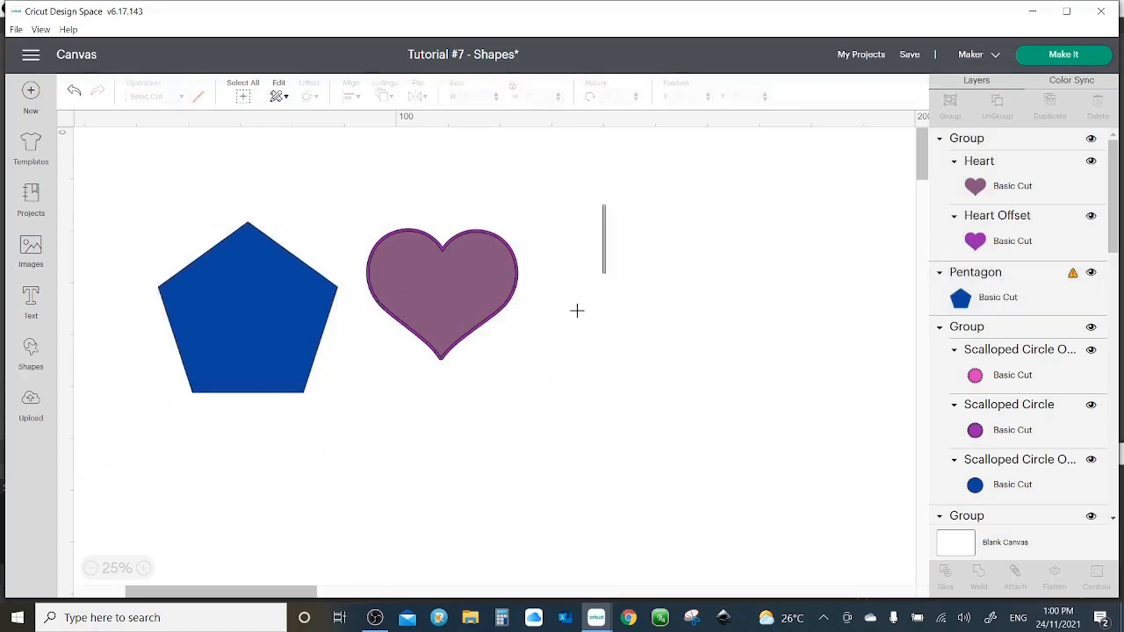
pyautogui.moveTo(577, 310); pyautogui.dragTo(161, 422)
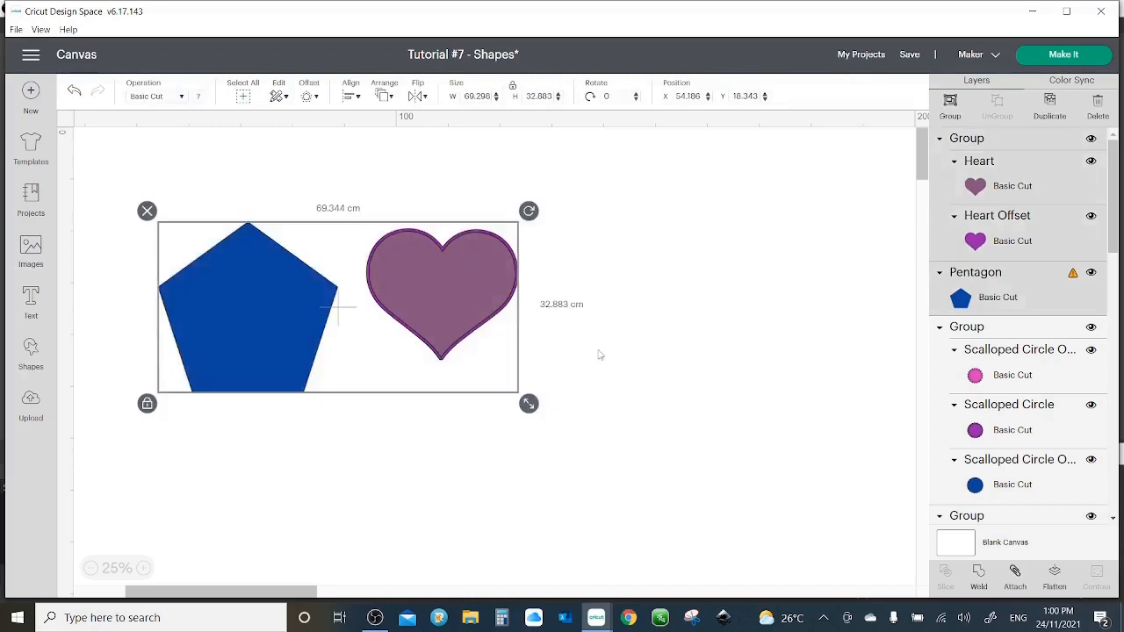
pyautogui.click(950, 110)
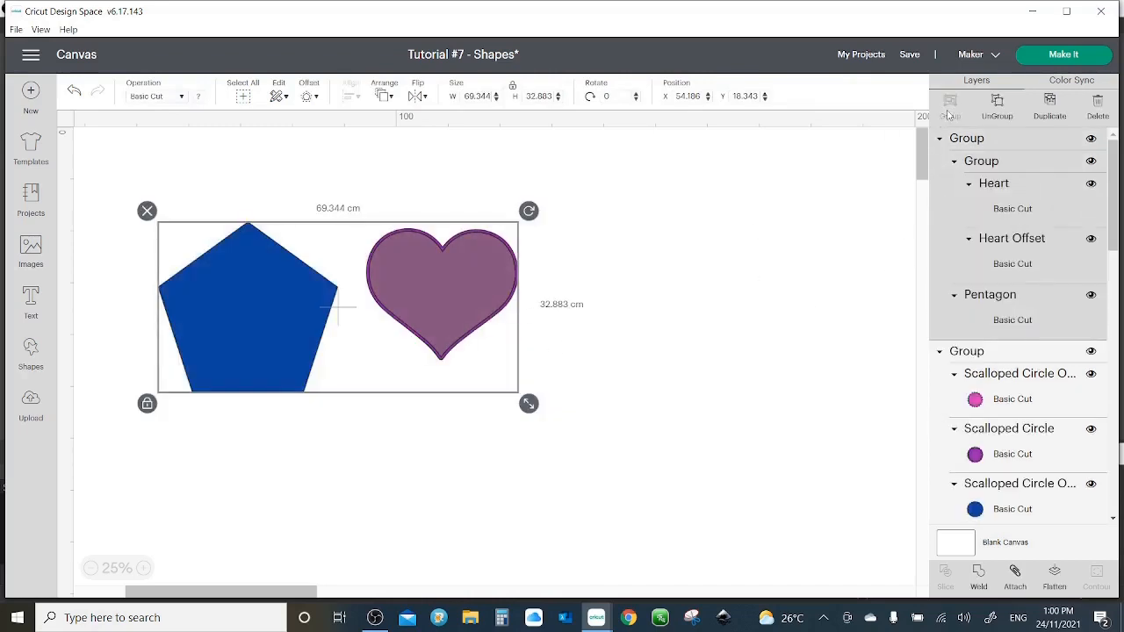